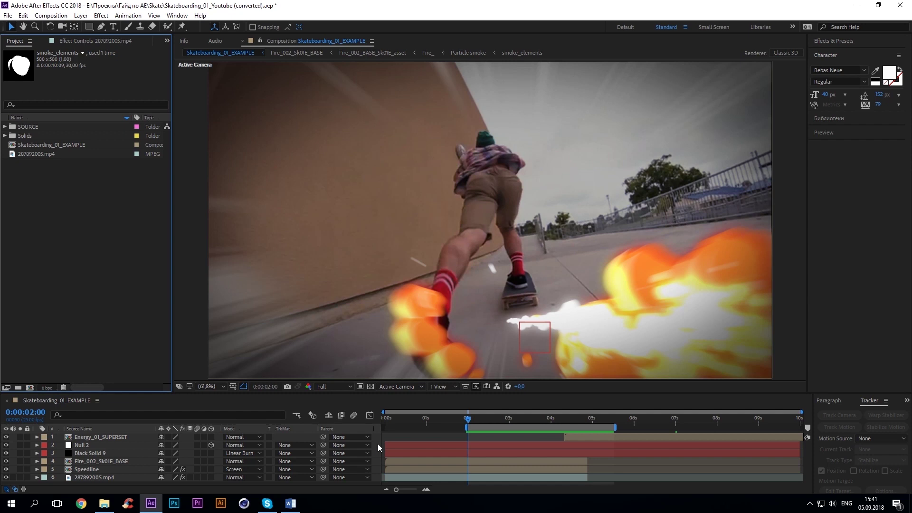
- Preview the example, then start a new project without saving the example
{"action": "key", "text": "space"}
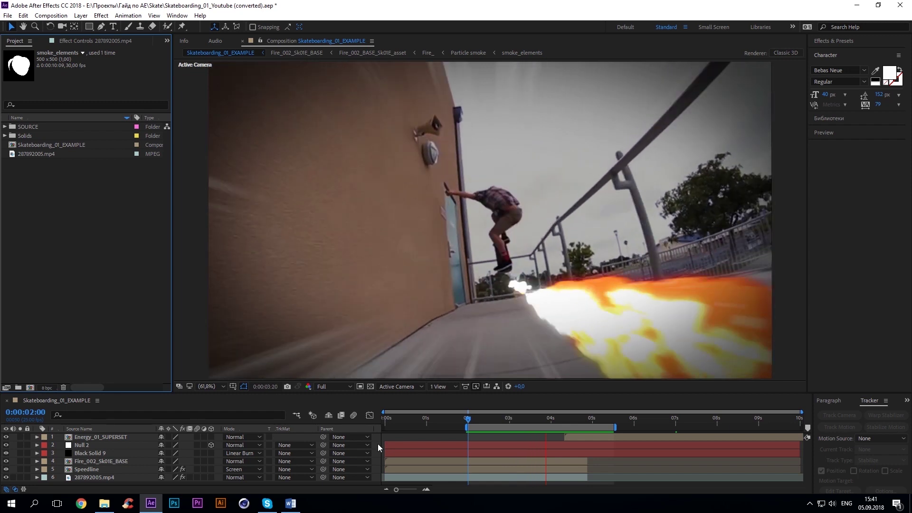
{"action": "key", "text": "space"}
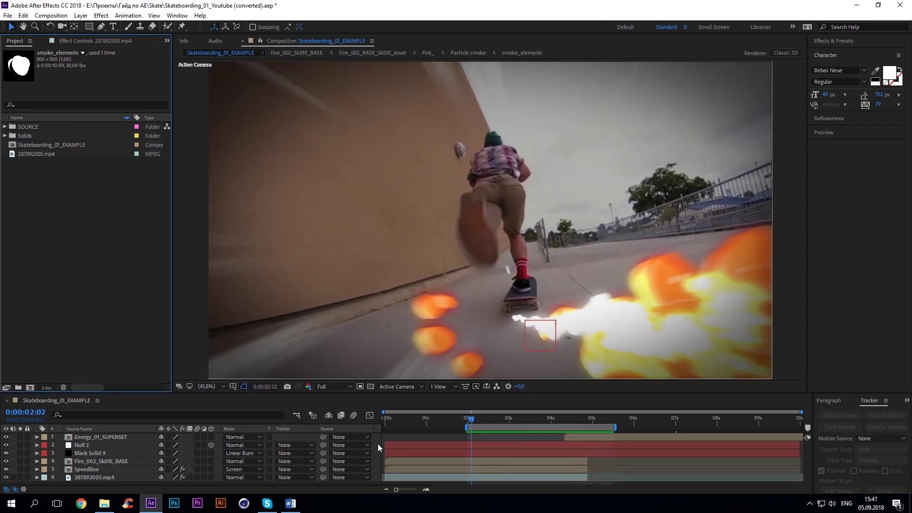
{"action": "left_click", "coordinate": [8, 15]}
{"action": "mouse_move", "coordinate": [19, 27]}
{"action": "left_click", "coordinate": [196, 29]}
{"action": "left_click", "coordinate": [452, 265]}
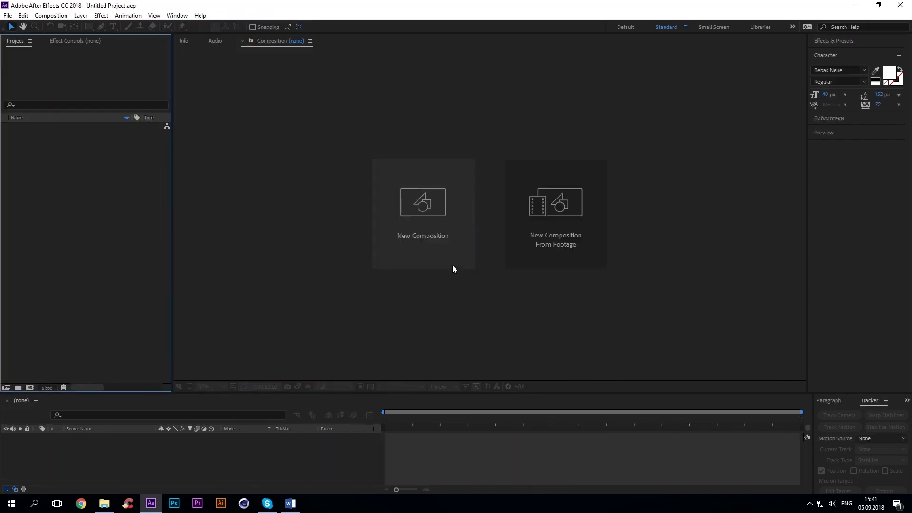
- Create a new composition named Skateboarding
{"action": "left_click", "coordinate": [29, 388]}
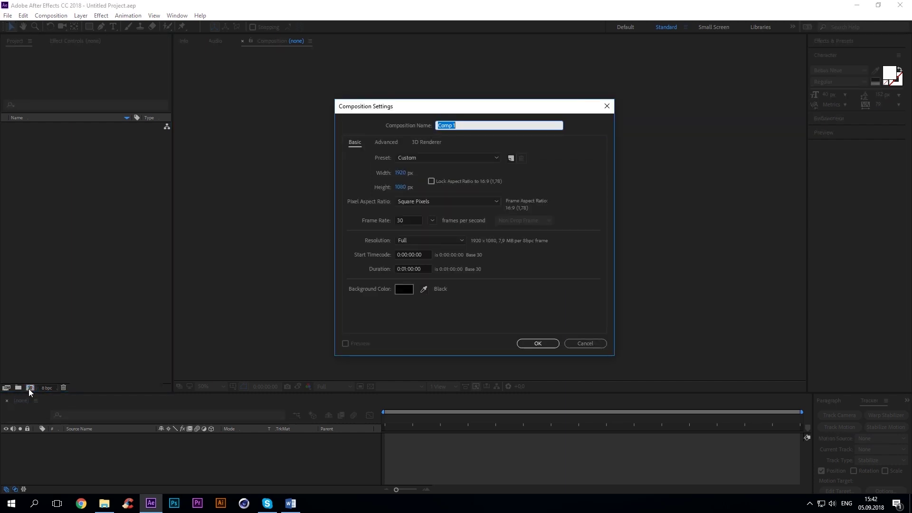
{"action": "type", "text": "Skateboarding"}
{"action": "left_click", "coordinate": [540, 338]}
- Create a second composition named Particle at 500×500 px
{"action": "left_click", "coordinate": [30, 388]}
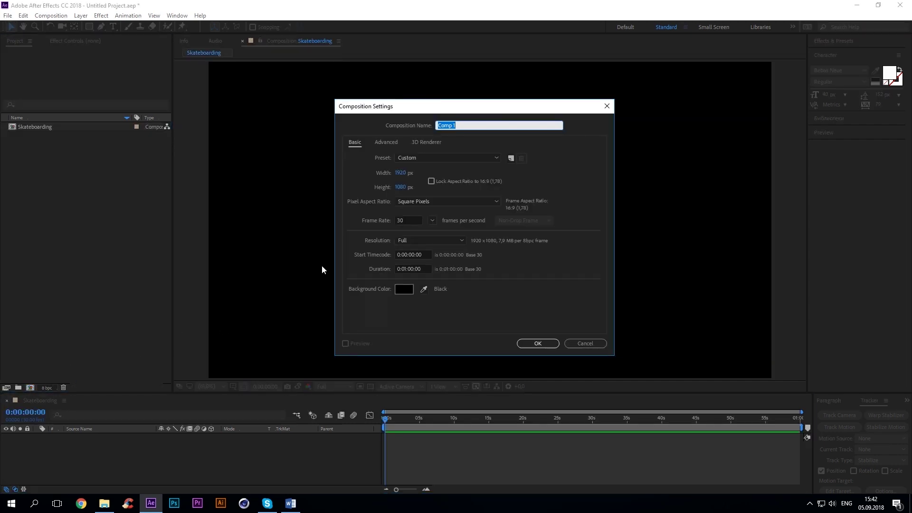
{"action": "type", "text": "Particle"}
{"action": "left_click", "coordinate": [400, 172]}
{"action": "type", "text": "500"}
{"action": "key", "text": "Tab"}
{"action": "type", "text": "500"}
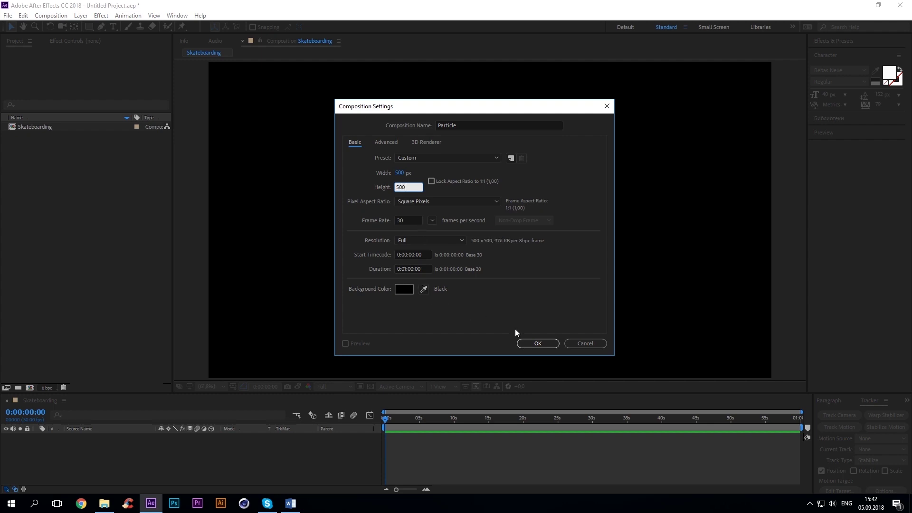
{"action": "left_click", "coordinate": [534, 343]}
- Add a gray solid to Particle and apply the CC Sphere effect to it
{"action": "right_click", "coordinate": [291, 444]}
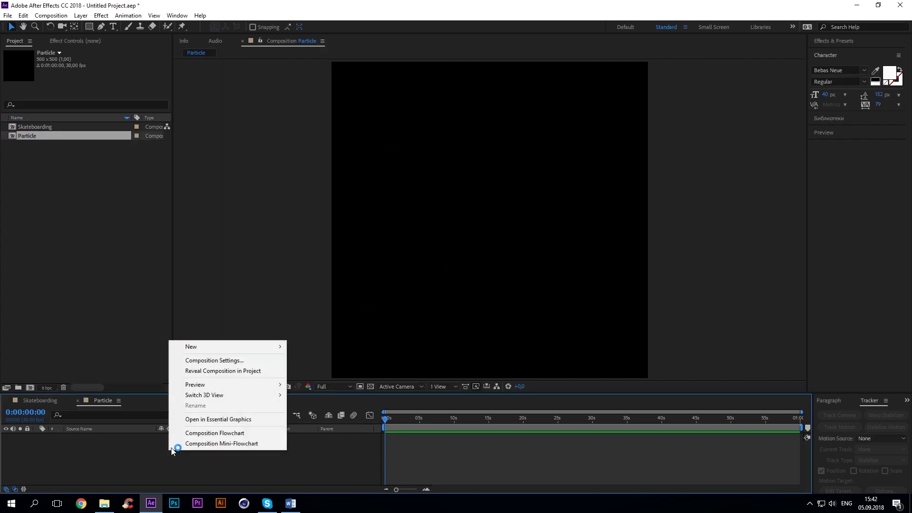
{"action": "mouse_move", "coordinate": [200, 290]}
{"action": "left_click", "coordinate": [307, 314]}
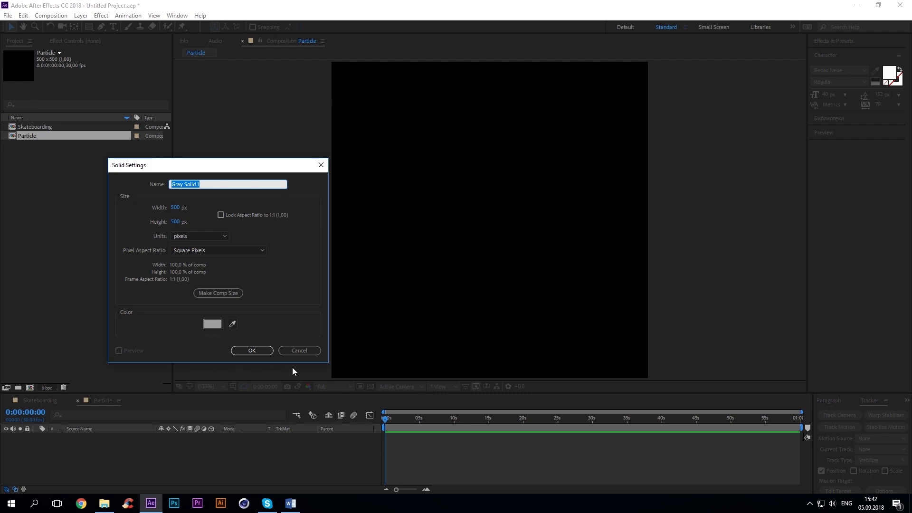
{"action": "left_click", "coordinate": [264, 351]}
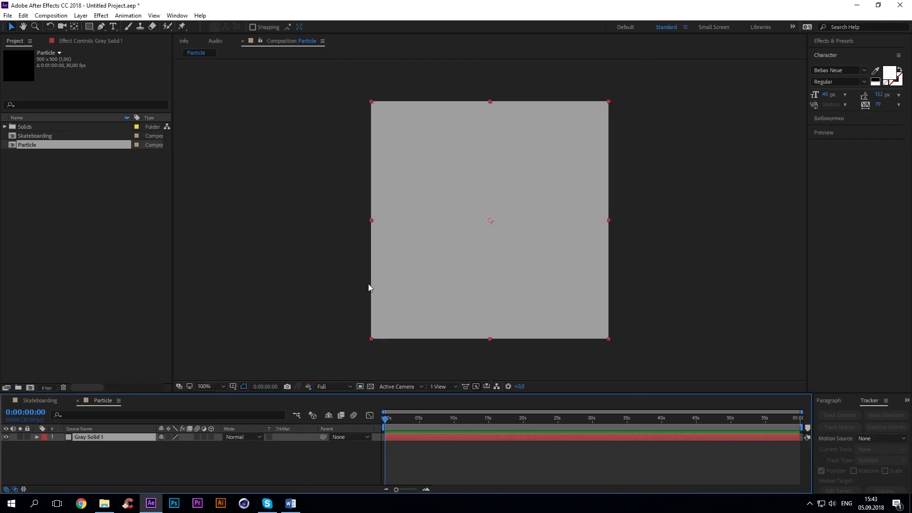
{"action": "left_click", "coordinate": [834, 40]}
{"action": "type", "text": "cc"}
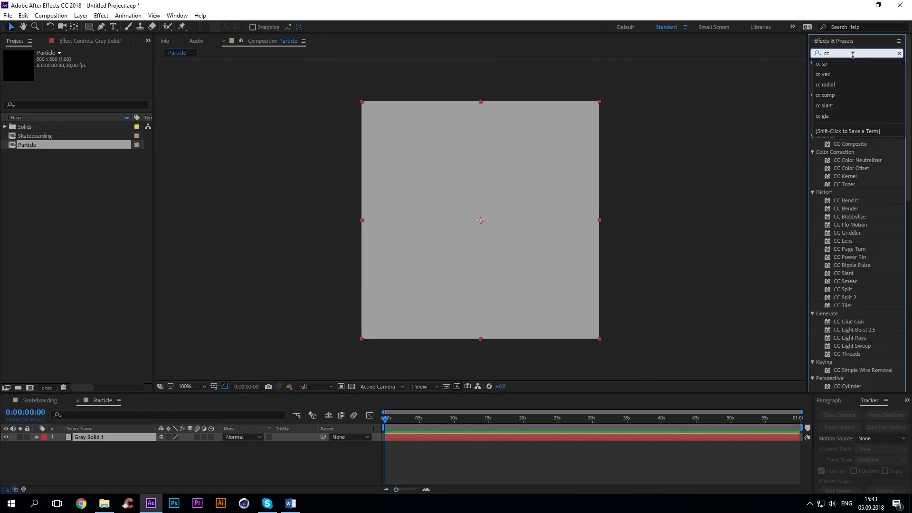
{"action": "type", "text": " spher"}
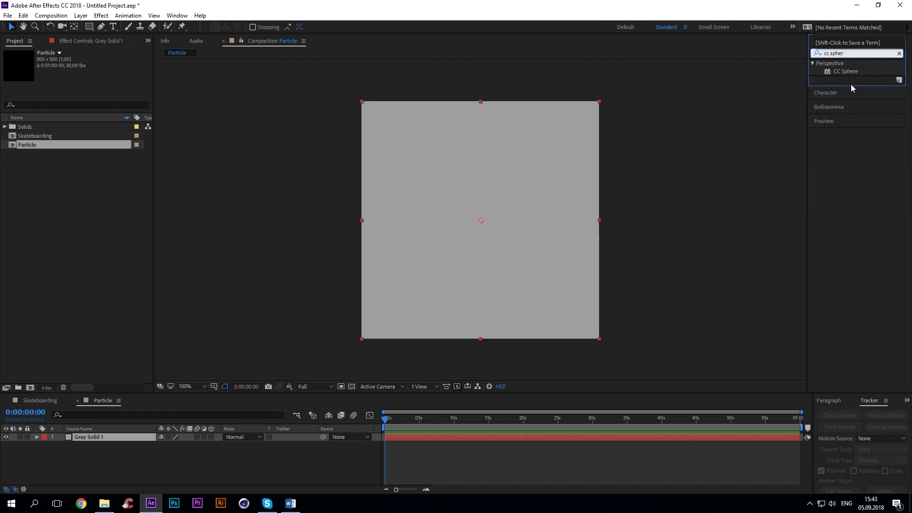
{"action": "left_click_drag", "start_coordinate": [845, 71], "coordinate": [484, 268]}
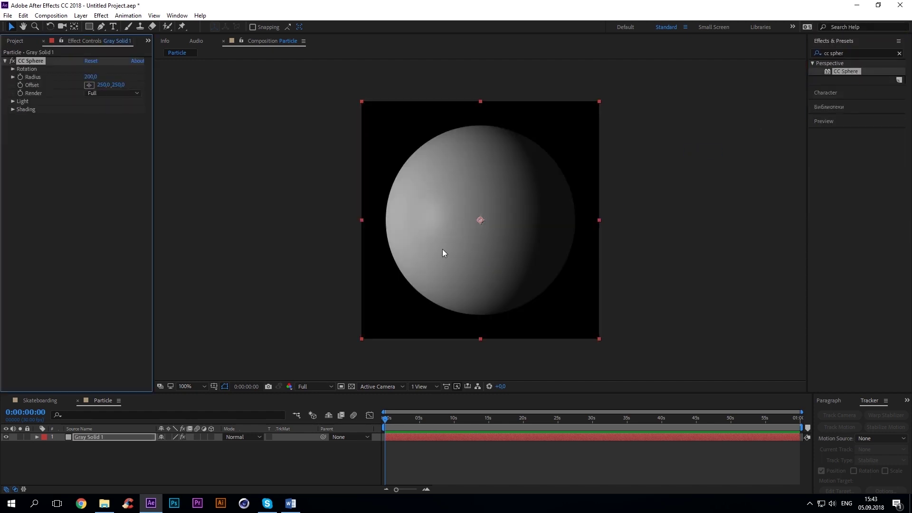
- Set the sphere's radius to 160 and its offset to 265, 300
{"action": "left_click", "coordinate": [89, 75]}
{"action": "type", "text": "160"}
{"action": "key", "text": "Return"}
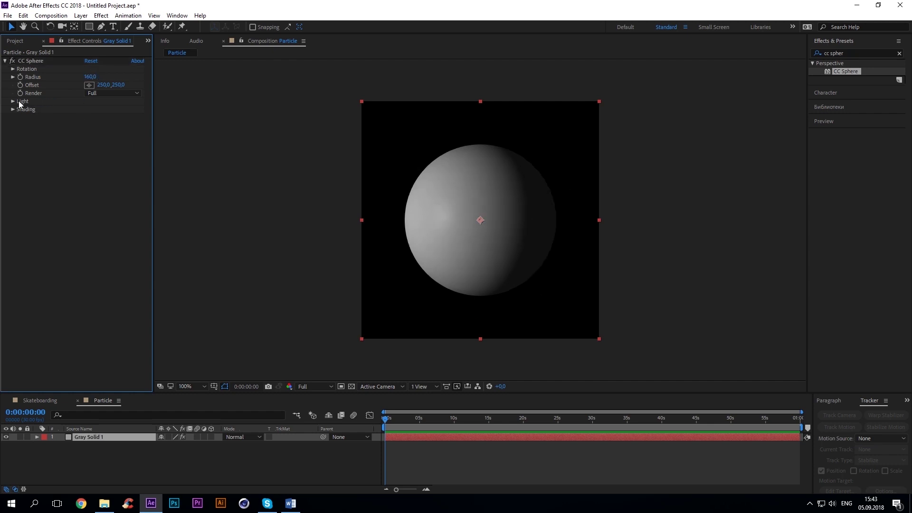
{"action": "left_click", "coordinate": [13, 102]}
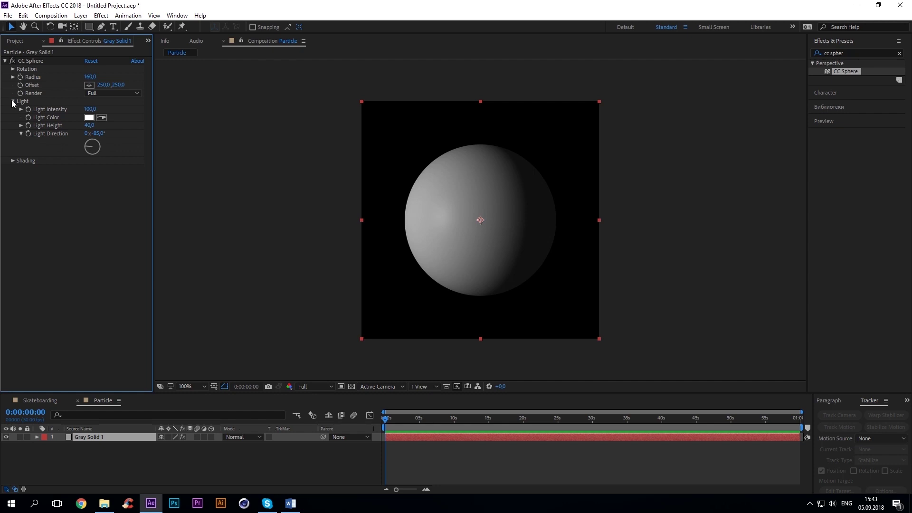
{"action": "left_click", "coordinate": [101, 85]}
{"action": "type", "text": "265"}
{"action": "key", "text": "Return"}
{"action": "left_click", "coordinate": [122, 83]}
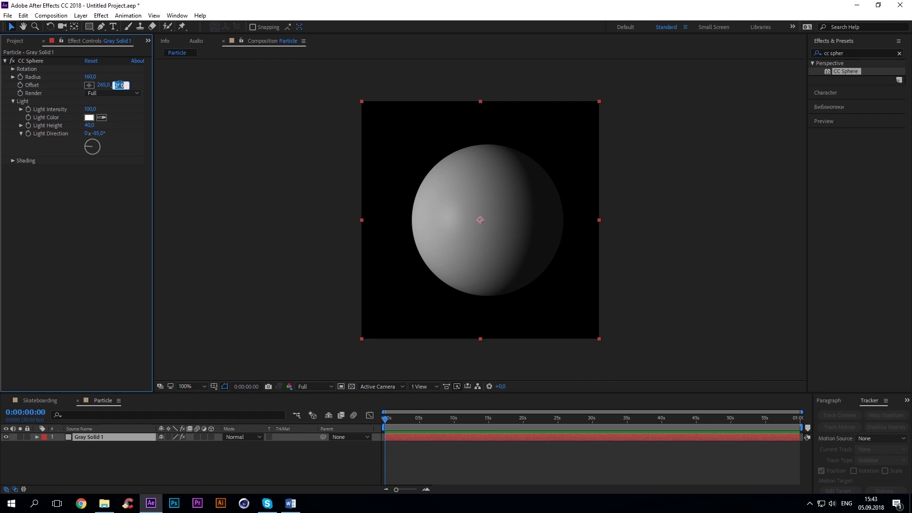
{"action": "type", "text": "300"}
{"action": "key", "text": "Return"}
- Set the sphere's light intensity 400, height 49 and direction +52°
{"action": "left_click", "coordinate": [90, 108]}
{"action": "type", "text": "400"}
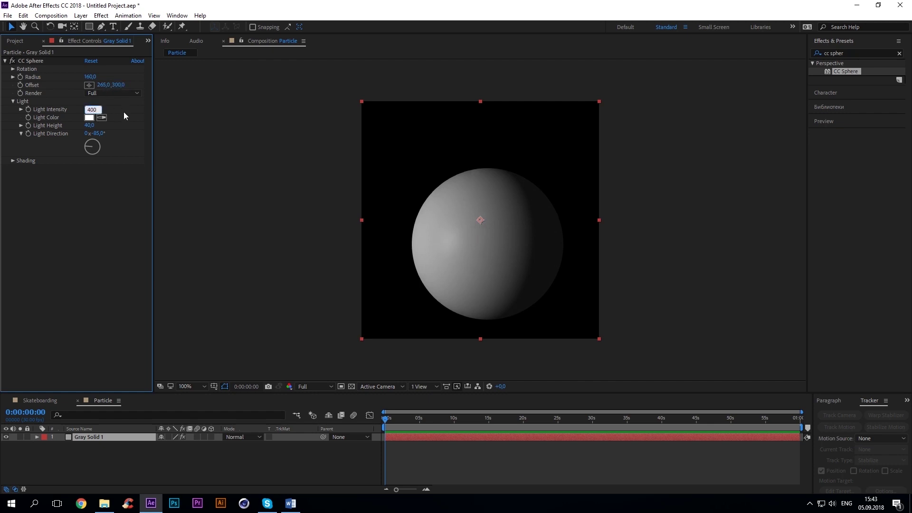
{"action": "key", "text": "Return"}
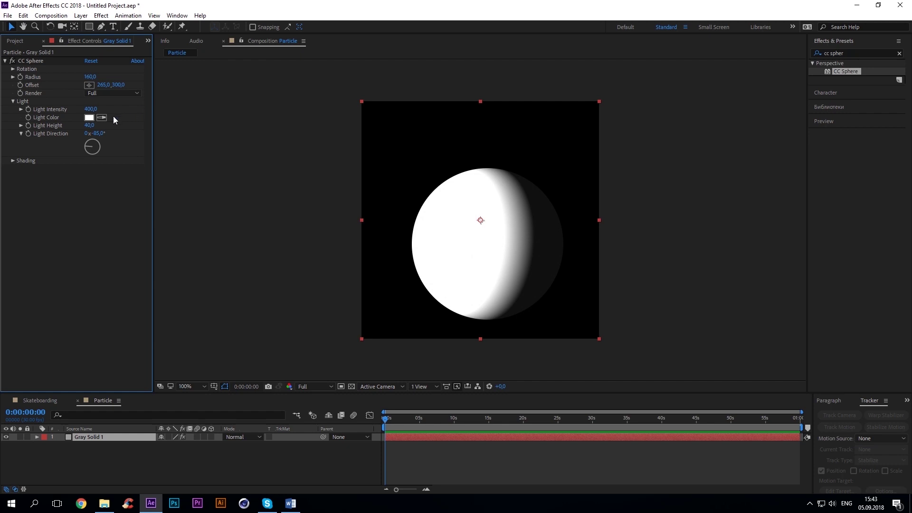
{"action": "left_click", "coordinate": [93, 125]}
{"action": "type", "text": "49"}
{"action": "key", "text": "Return"}
{"action": "left_click", "coordinate": [100, 134]}
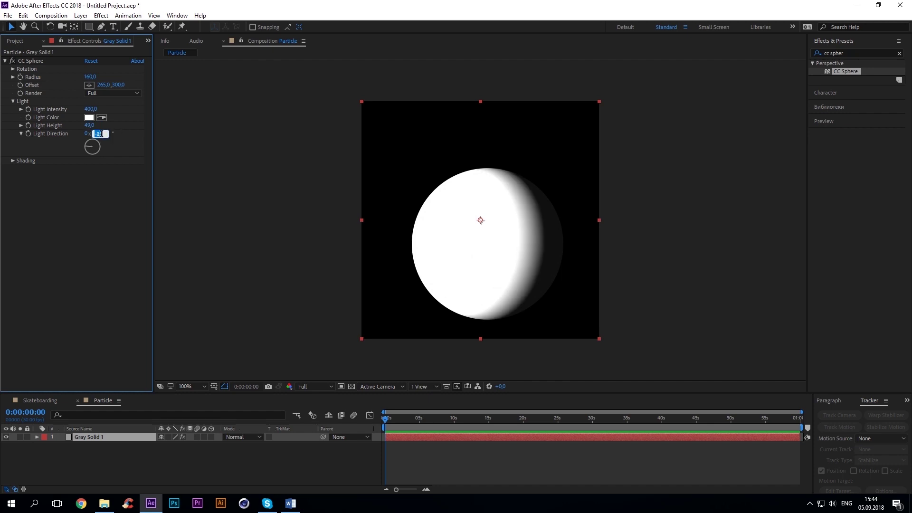
{"action": "type", "text": "52"}
{"action": "key", "text": "Return"}
- Set shading ambient to 82, specular to 0 and metal to 0
{"action": "left_click", "coordinate": [13, 161]}
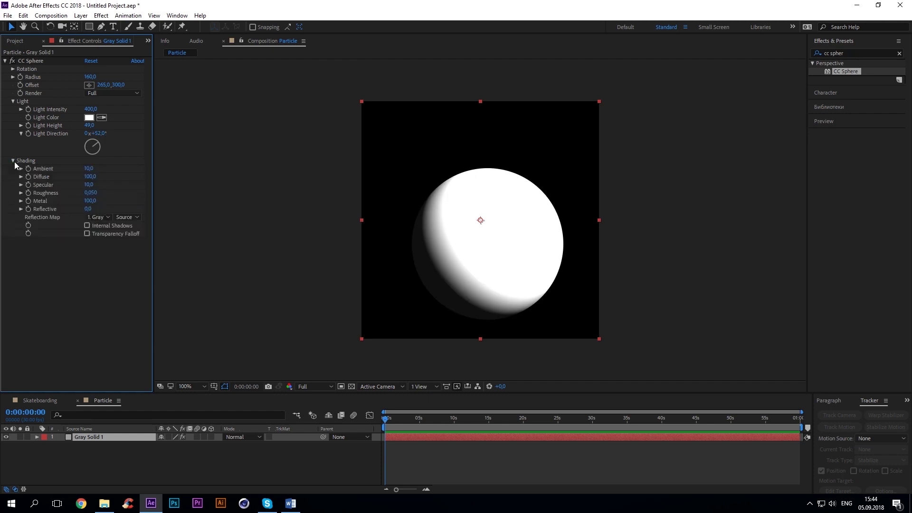
{"action": "left_click", "coordinate": [90, 168]}
{"action": "type", "text": "82"}
{"action": "key", "text": "Return"}
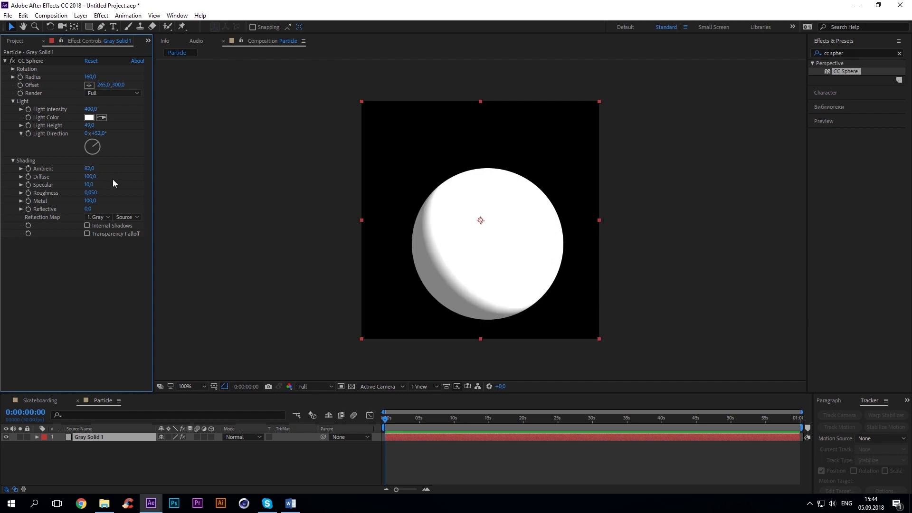
{"action": "left_click", "coordinate": [93, 183]}
{"action": "type", "text": "0"}
{"action": "key", "text": "Return"}
{"action": "left_click", "coordinate": [90, 200]}
{"action": "type", "text": "0"}
{"action": "left_click", "coordinate": [98, 439]}
- Duplicate the sphere layer and name the copies Sphere_1 and Sphere_2
{"action": "key", "text": "ctrl+d"}
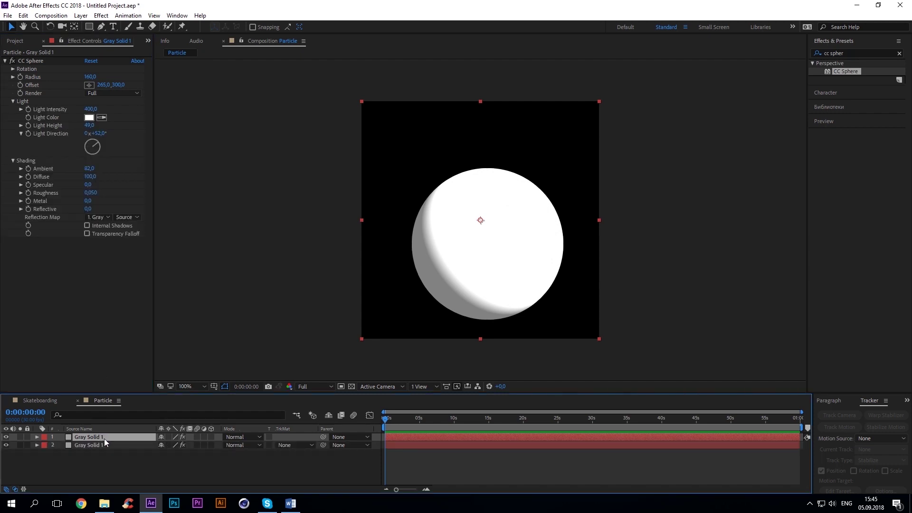
{"action": "key", "text": "Return"}
{"action": "type", "text": "Sphere_1"}
{"action": "left_click", "coordinate": [101, 447]}
{"action": "key", "text": "Return"}
{"action": "type", "text": "Sphere_2"}
{"action": "key", "text": "Return"}
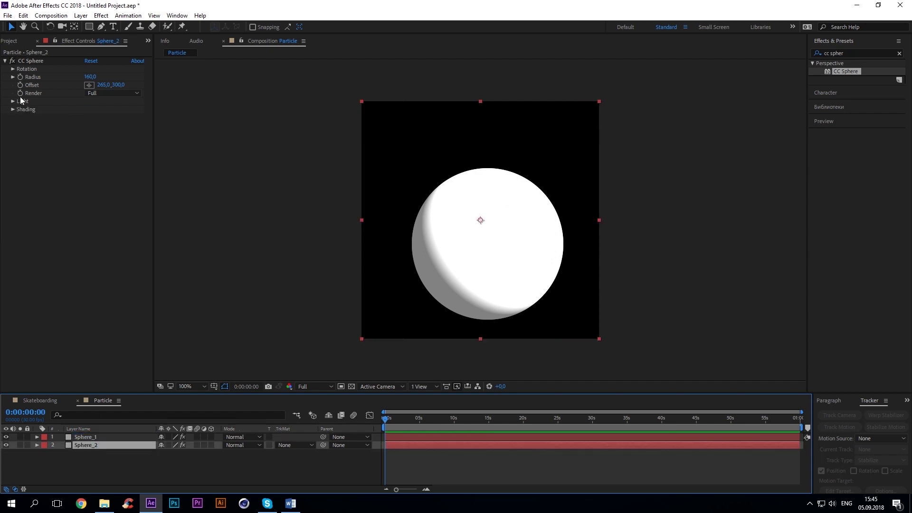
- Set Sphere_2's CC Sphere radius to 118
{"action": "left_click", "coordinate": [92, 76]}
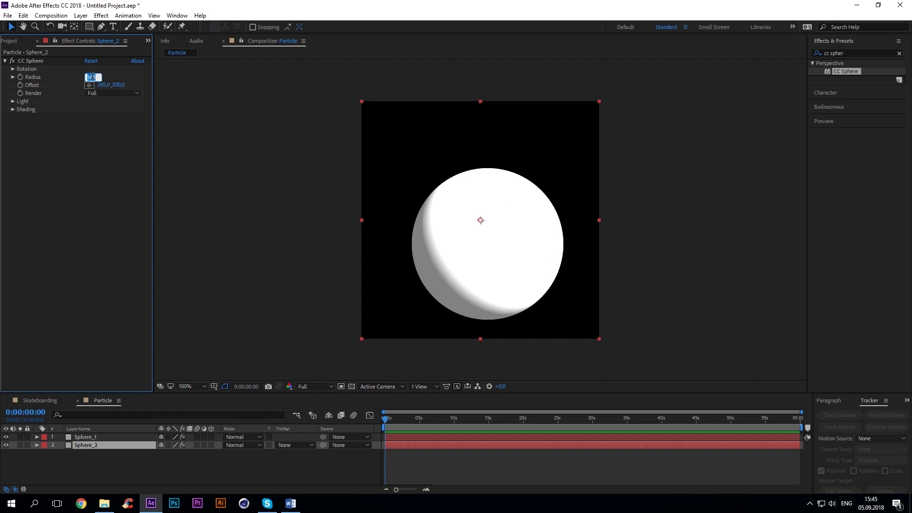
{"action": "type", "text": "118"}
{"action": "key", "text": "Return"}
{"action": "left_click", "coordinate": [13, 101]}
{"action": "left_click", "coordinate": [13, 160]}
{"action": "key", "text": "Tab"}
{"action": "type", "text": "240"}
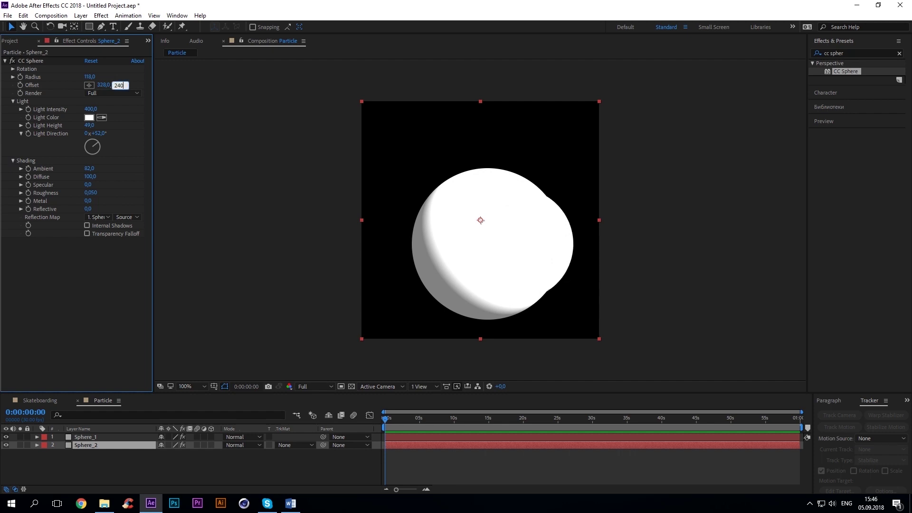
- Duplicate Sphere_2 into Sphere_3 and set its offset to 175, 295
{"action": "left_click", "coordinate": [101, 443]}
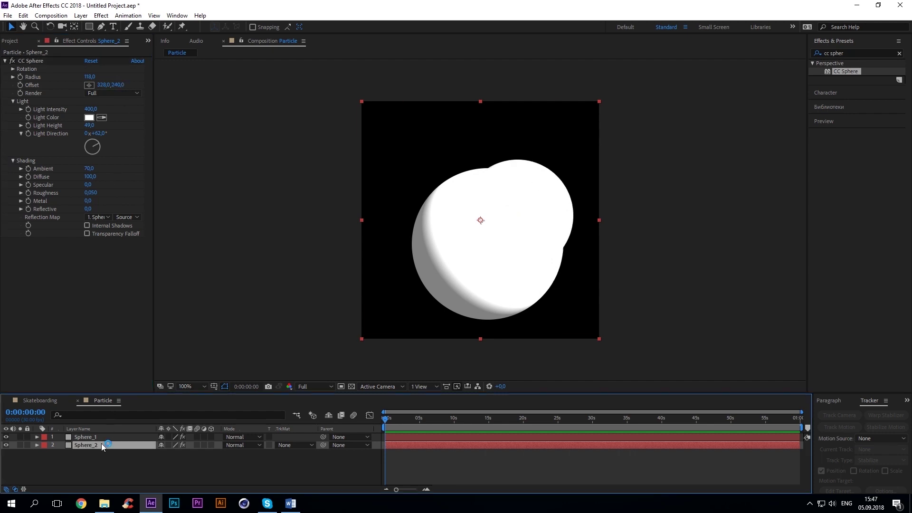
{"action": "key", "text": "ctrl+d"}
{"action": "left_click", "coordinate": [103, 85]}
{"action": "type", "text": "175"}
{"action": "left_click", "coordinate": [126, 86]}
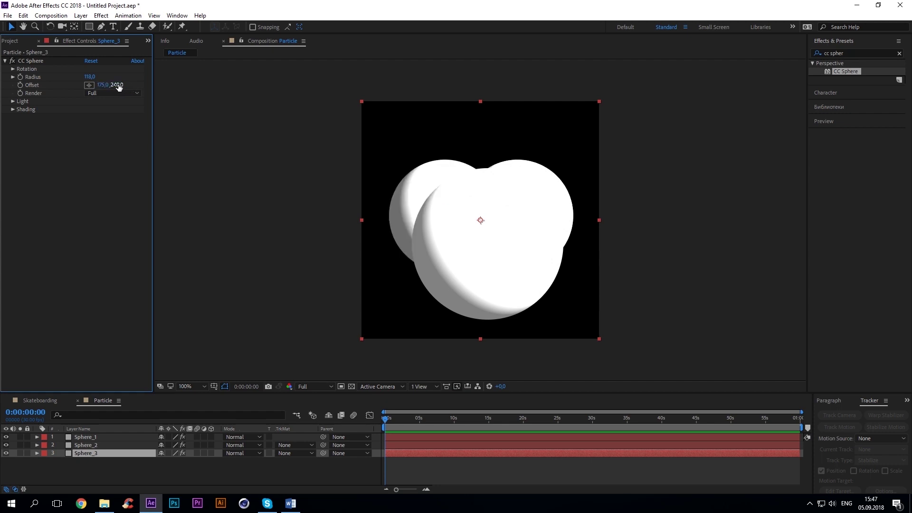
{"action": "type", "text": "295"}
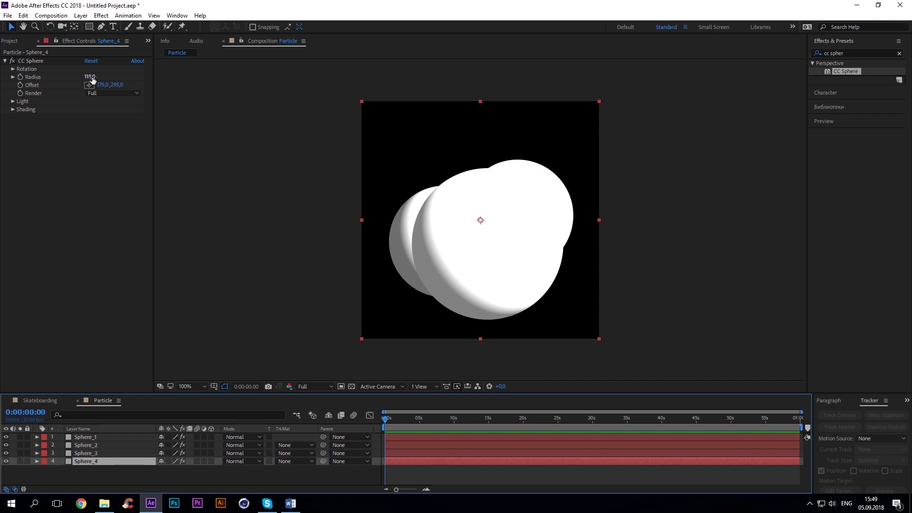
- Give Sphere_4 radius 106 and offset 220, 378
{"action": "left_click", "coordinate": [91, 77]}
{"action": "type", "text": "106"}
{"action": "key", "text": "Return"}
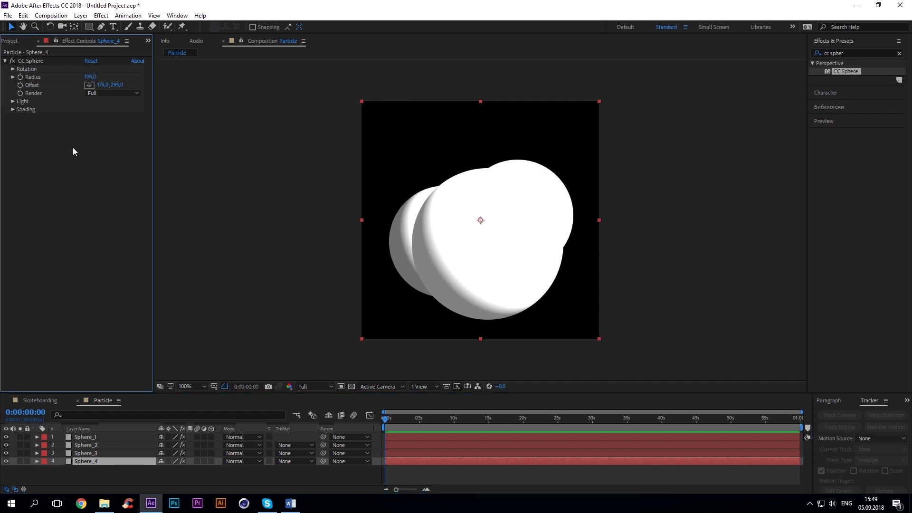
{"action": "left_click", "coordinate": [102, 85]}
{"action": "type", "text": "220"}
{"action": "key", "text": "Return"}
{"action": "left_click", "coordinate": [118, 85]}
{"action": "type", "text": "378"}
{"action": "key", "text": "Return"}
- Lower Sphere_4's light intensity to 110
{"action": "left_click", "coordinate": [12, 101]}
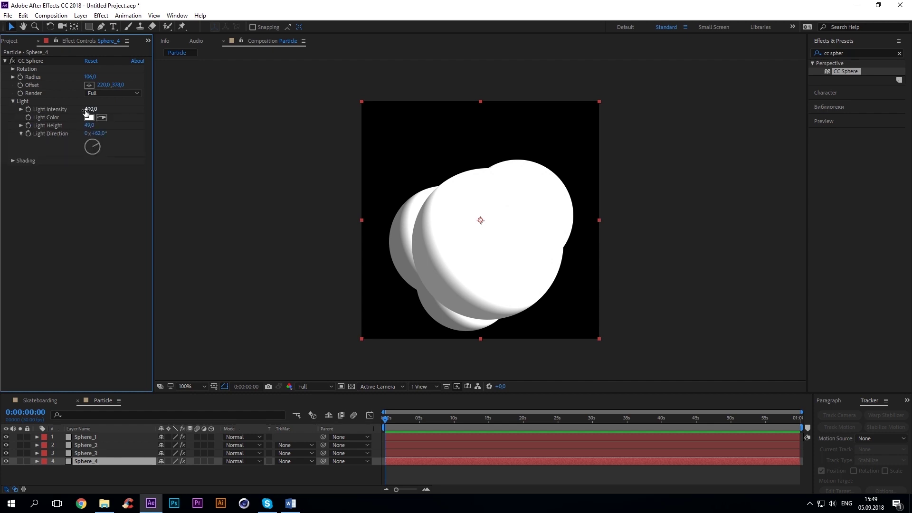
{"action": "left_click_drag", "start_coordinate": [86, 112], "coordinate": [71, 112]}
{"action": "left_click", "coordinate": [124, 101]}
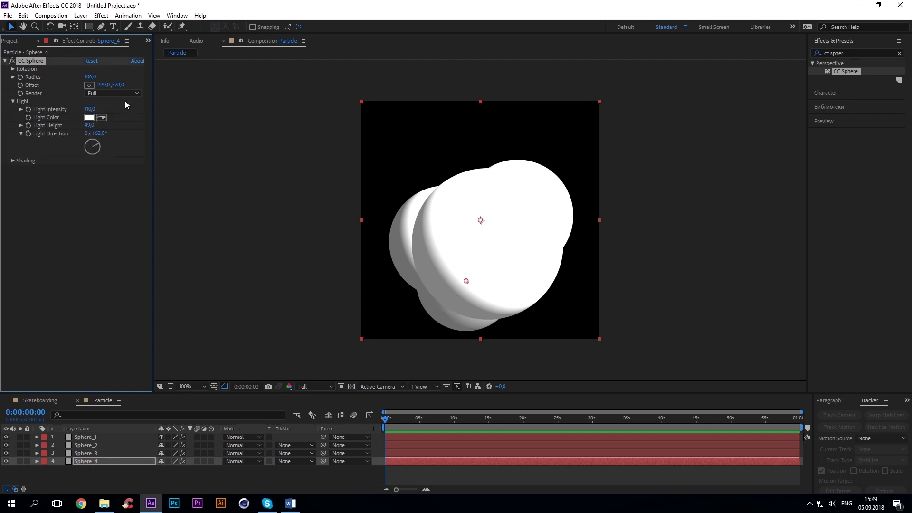
{"action": "left_click", "coordinate": [13, 161]}
- Duplicate Sphere_4 into Sphere_5, place it below Sphere_4, and set radius 120
{"action": "left_click", "coordinate": [101, 462]}
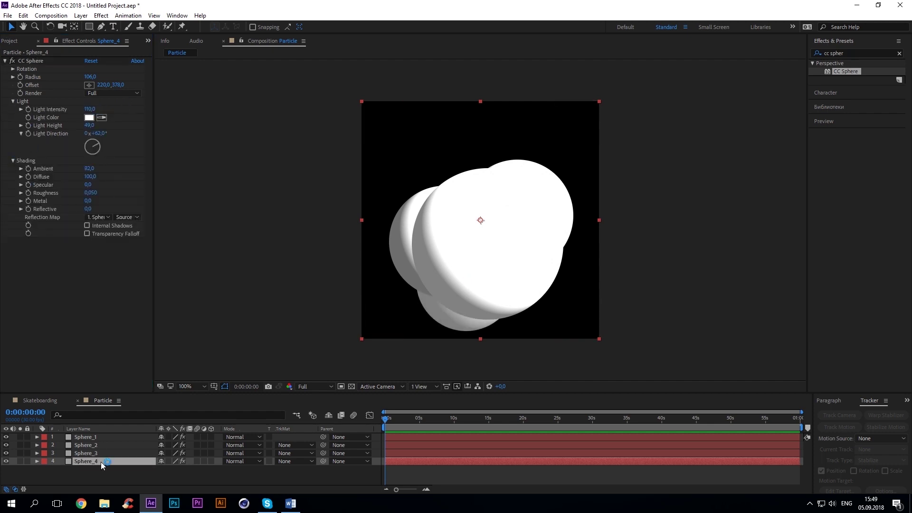
{"action": "key", "text": "ctrl+d"}
{"action": "left_click_drag", "start_coordinate": [101, 461], "coordinate": [101, 476]}
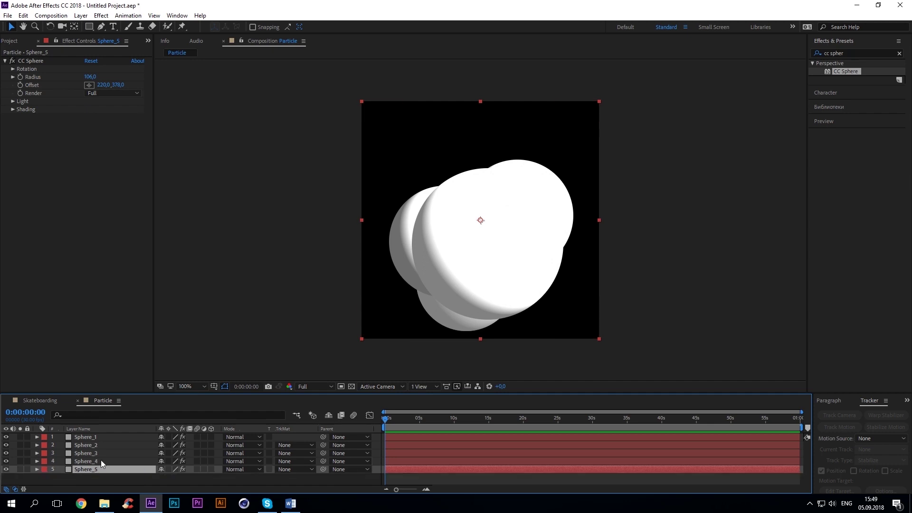
{"action": "left_click", "coordinate": [90, 77]}
{"action": "type", "text": "120"}
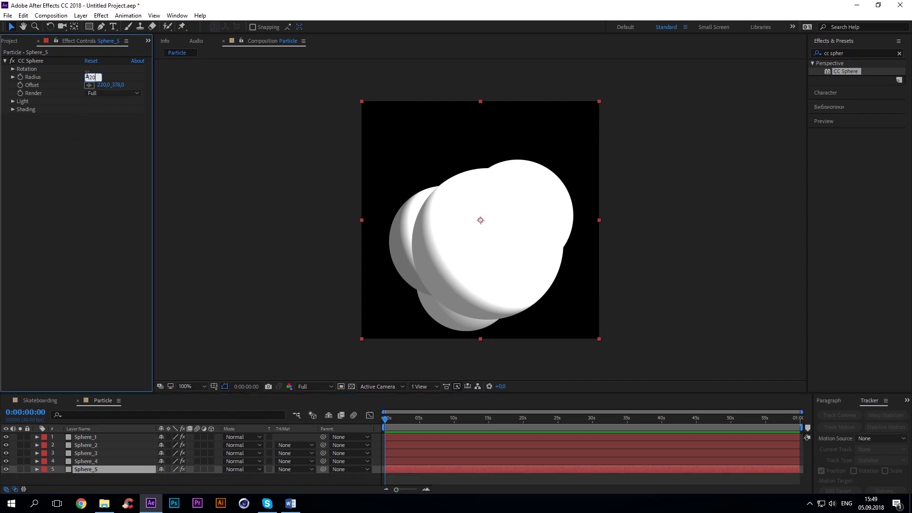
{"action": "key", "text": "Return"}
- Move Sphere_5's offset to 243, 222 and begin editing its light intensity
{"action": "left_click", "coordinate": [101, 84]}
{"action": "type", "text": "243"}
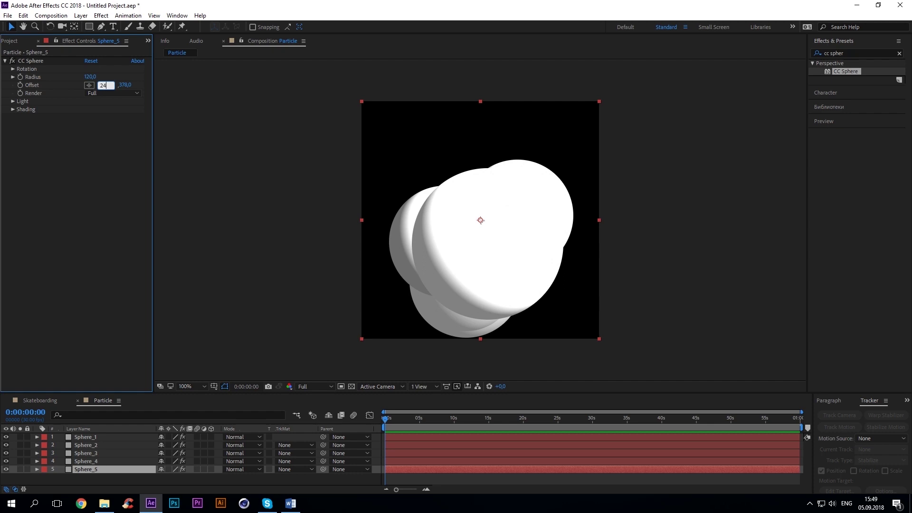
{"action": "key", "text": "Return"}
{"action": "left_click", "coordinate": [118, 84]}
{"action": "type", "text": "222"}
{"action": "key", "text": "Return"}
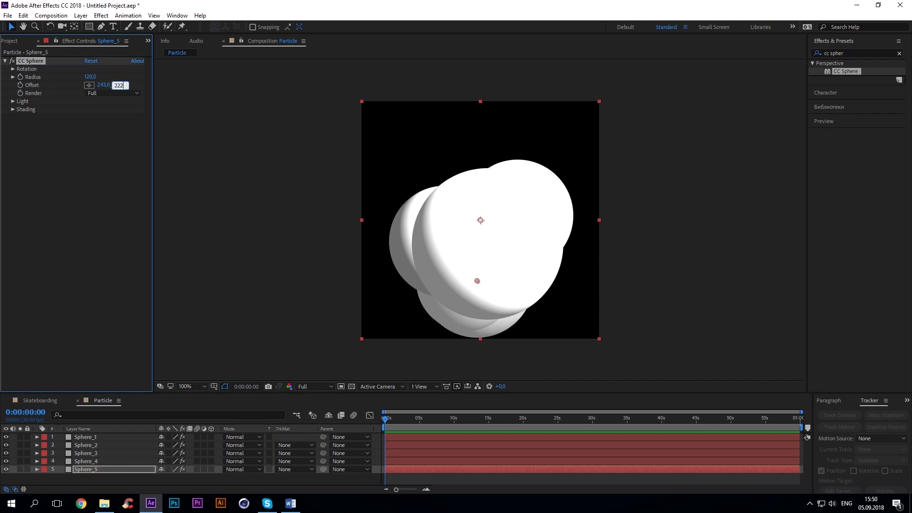
{"action": "left_click", "coordinate": [13, 101]}
{"action": "left_click", "coordinate": [90, 109]}
- Enter 4 for the sphere's light value, then add an adjustment layer with CC Threshold
{"action": "type", "text": "4"}
{"action": "right_click", "coordinate": [135, 478]}
{"action": "mouse_move", "coordinate": [214, 374]}
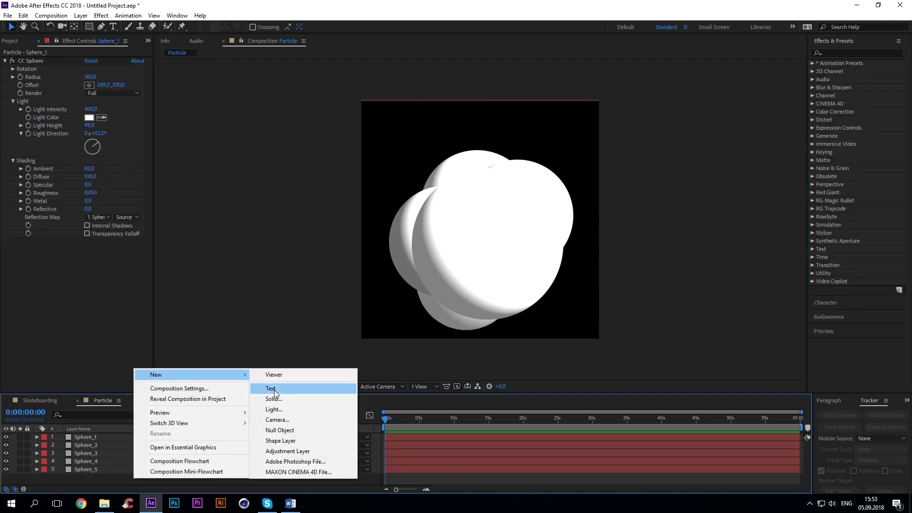
{"action": "left_click", "coordinate": [287, 452]}
{"action": "left_click", "coordinate": [830, 53]}
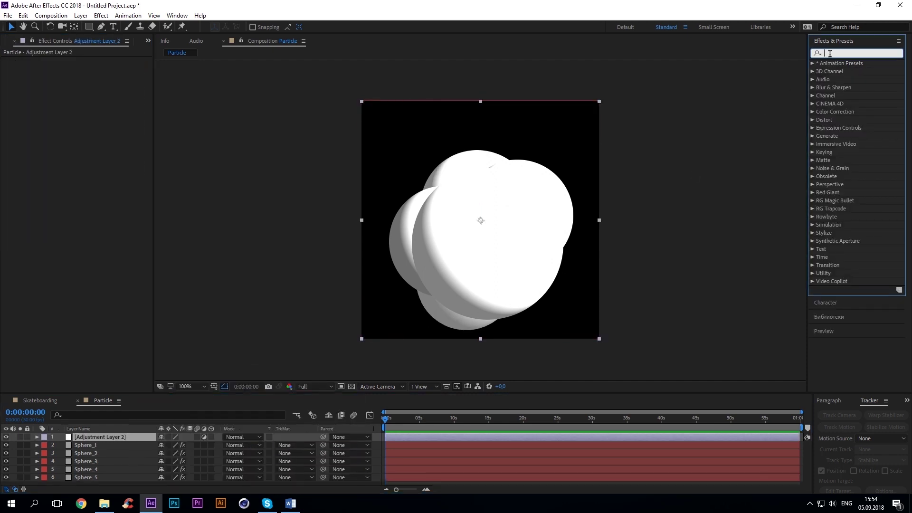
{"action": "type", "text": "thre"}
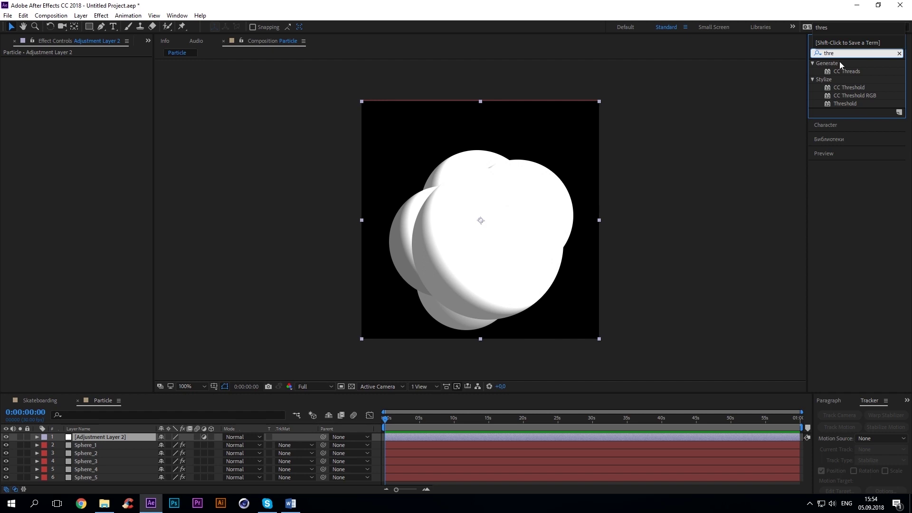
{"action": "left_click_drag", "start_coordinate": [849, 88], "coordinate": [111, 437]}
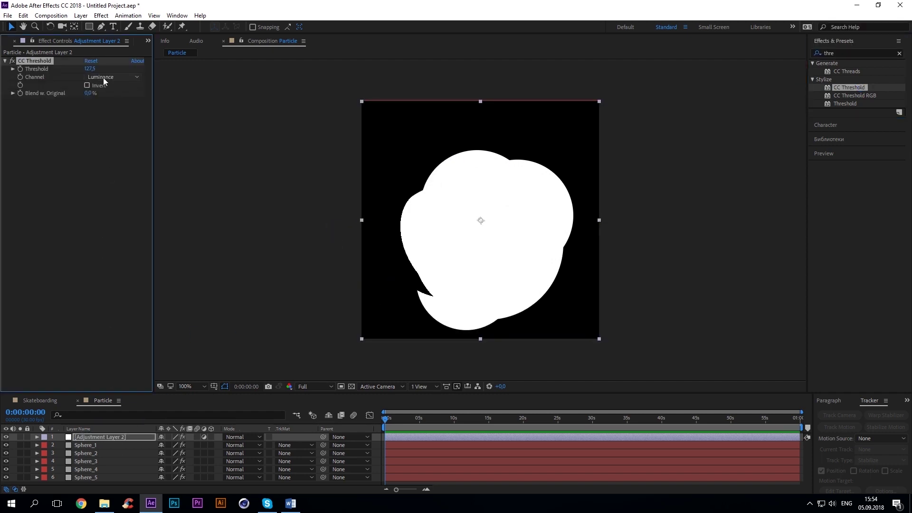
- Set CC Threshold to 190 and switch to the Skateboarding composition
{"action": "left_click", "coordinate": [91, 69]}
{"action": "type", "text": "190"}
{"action": "key", "text": "Return"}
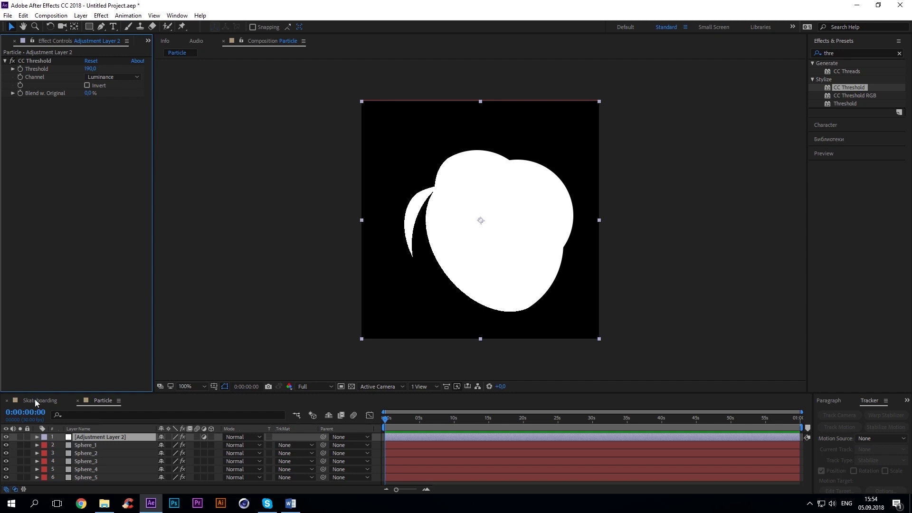
{"action": "left_click", "coordinate": [35, 401]}
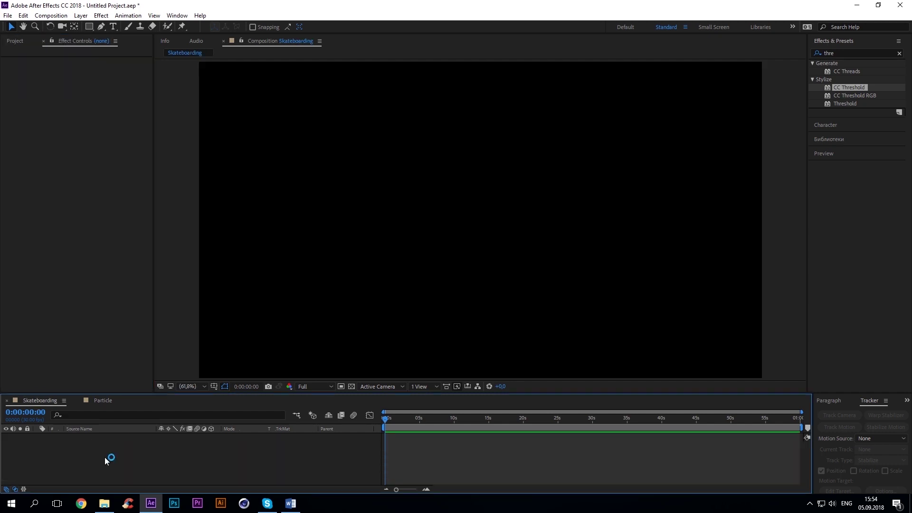
- Place the Particle comp in Skateboarding and add a new solid named Fire
{"action": "left_click", "coordinate": [22, 41]}
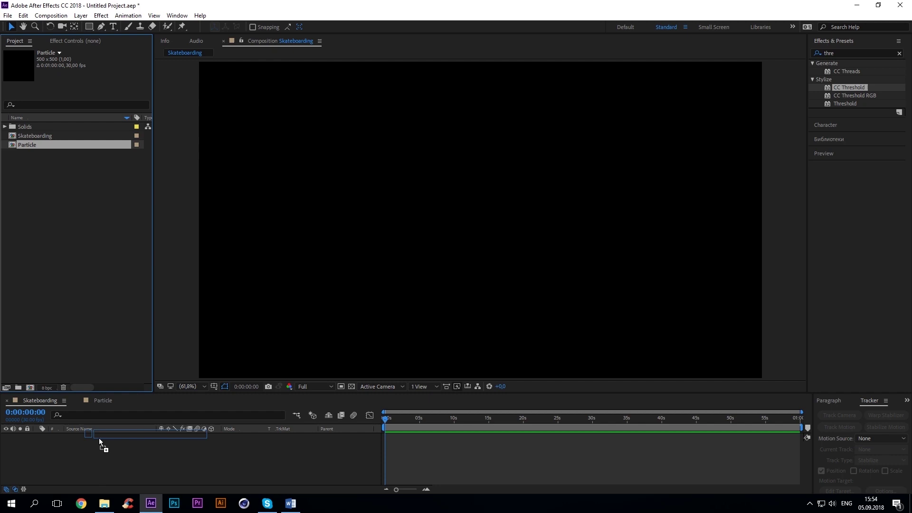
{"action": "left_click_drag", "start_coordinate": [23, 148], "coordinate": [99, 440]}
{"action": "right_click", "coordinate": [92, 452]}
{"action": "mouse_move", "coordinate": [114, 349]}
{"action": "left_click", "coordinate": [231, 374]}
{"action": "type", "text": "Fire"}
{"action": "left_click", "coordinate": [213, 321]}
{"action": "left_click", "coordinate": [274, 219]}
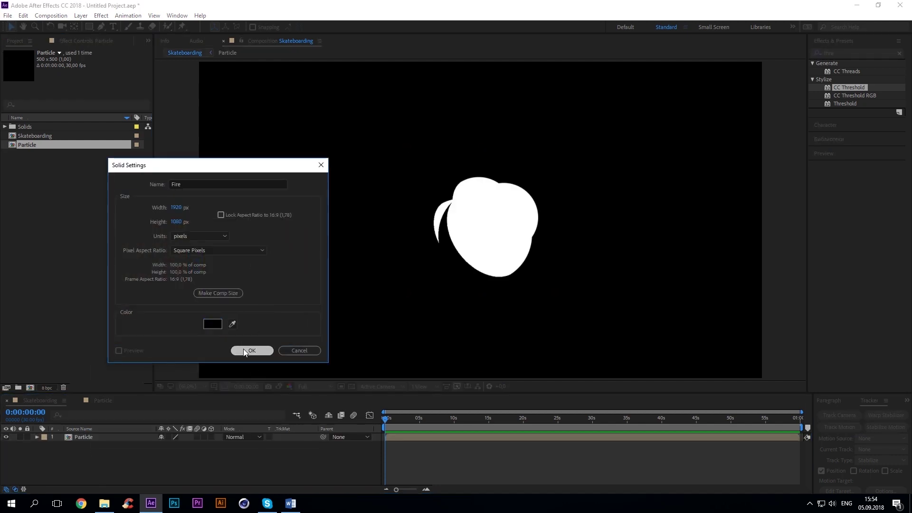
{"action": "left_click", "coordinate": [250, 351]}
- Apply Trapcode Particular to the Fire solid and hide the Particle layer
{"action": "left_click", "coordinate": [810, 56]}
{"action": "type", "text": "parti"}
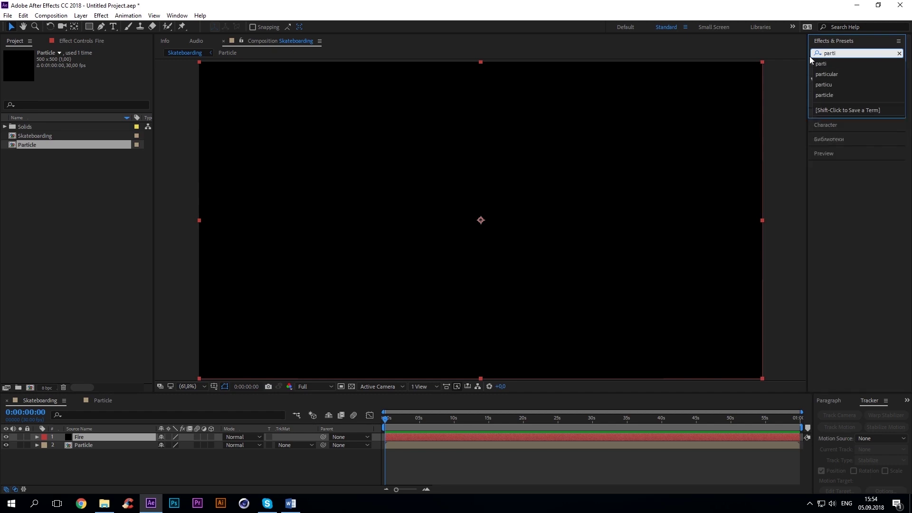
{"action": "left_click", "coordinate": [837, 75]}
{"action": "left_click_drag", "start_coordinate": [839, 72], "coordinate": [95, 437]}
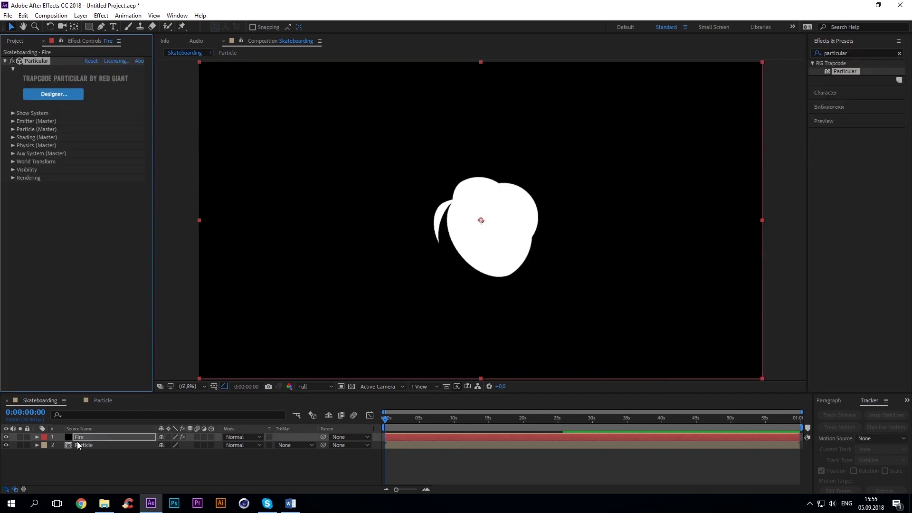
{"action": "left_click", "coordinate": [5, 445]}
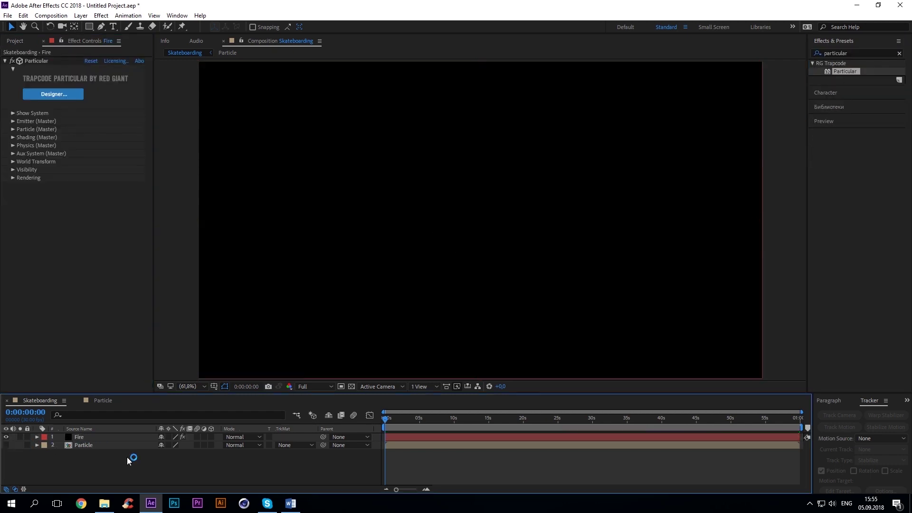
- Set the emitter to 200 particles/sec, Directional, with direction spread 100
{"action": "left_click", "coordinate": [13, 121]}
{"action": "left_click", "coordinate": [90, 138]}
{"action": "type", "text": "200"}
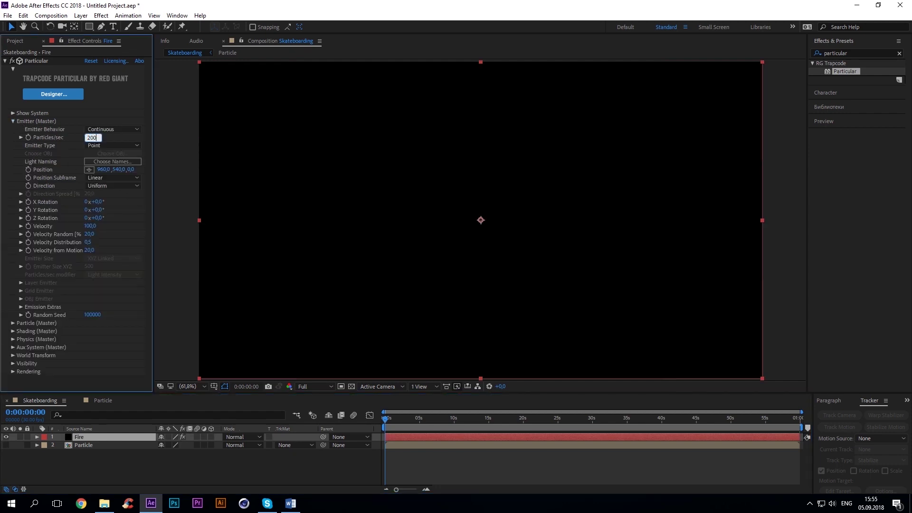
{"action": "left_click", "coordinate": [110, 185]}
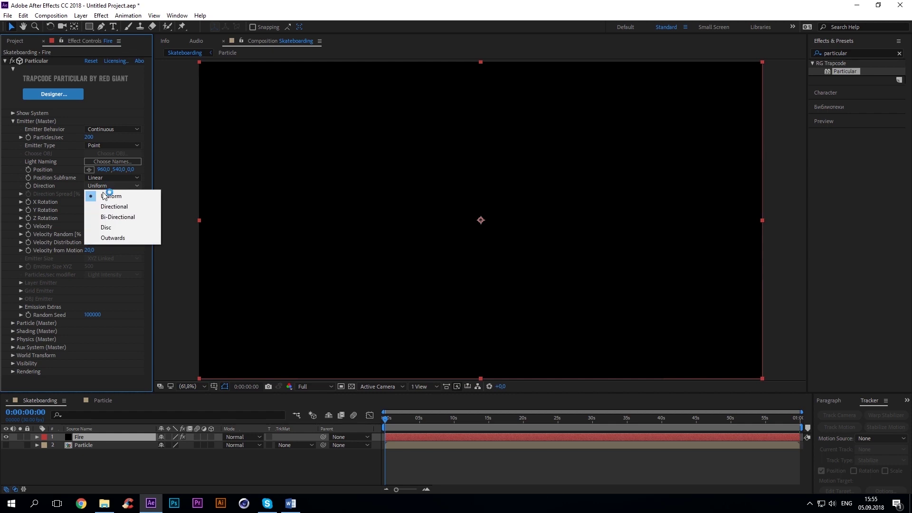
{"action": "left_click", "coordinate": [109, 207]}
{"action": "left_click", "coordinate": [89, 194]}
{"action": "type", "text": "100"}
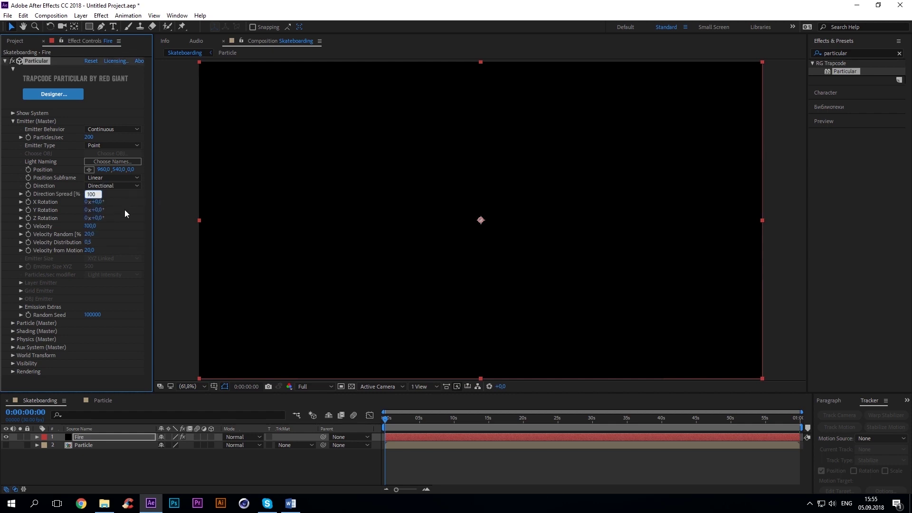
- Set emitter velocity 200, velocity random 100 and velocity from motion 232
{"action": "left_click", "coordinate": [90, 226]}
{"action": "type", "text": "200"}
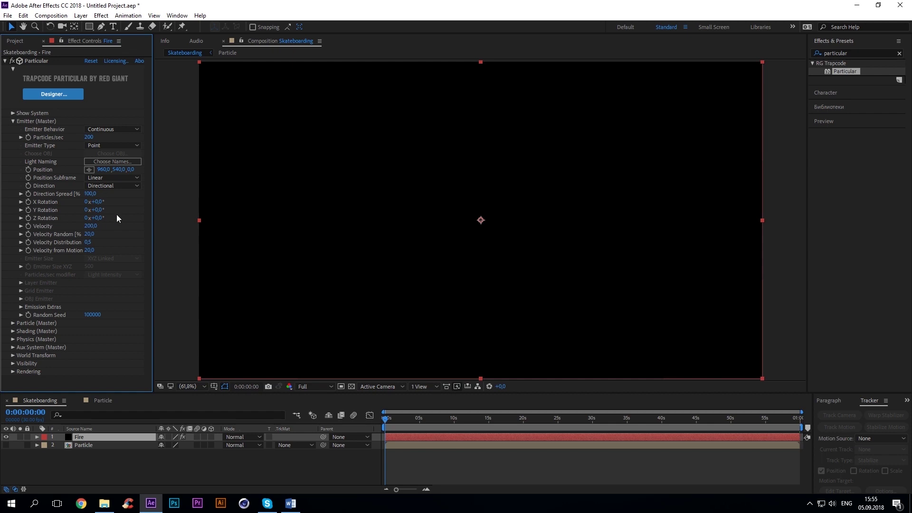
{"action": "left_click", "coordinate": [89, 235]}
{"action": "type", "text": "100"}
{"action": "key", "text": "Return"}
{"action": "left_click", "coordinate": [88, 242]}
{"action": "left_click", "coordinate": [90, 250]}
{"action": "type", "text": "232"}
{"action": "key", "text": "Return"}
- Set the particle Life to 1 second with Life Random 50
{"action": "left_click", "coordinate": [14, 121]}
{"action": "left_click", "coordinate": [12, 129]}
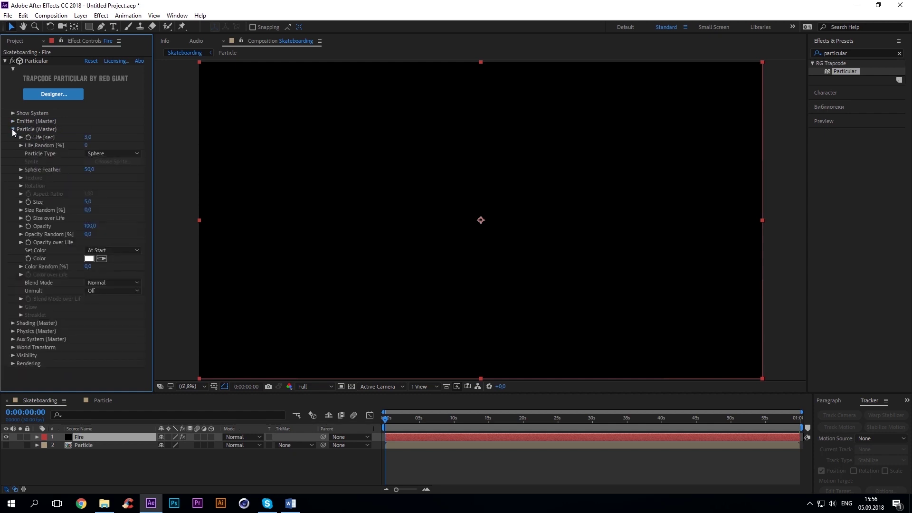
{"action": "left_click", "coordinate": [88, 137]}
{"action": "type", "text": "1"}
{"action": "left_click", "coordinate": [89, 146]}
{"action": "type", "text": "50"}
{"action": "key", "text": "Return"}
{"action": "left_click", "coordinate": [389, 417]}
- Make the particles Sprites textured with the Particle comp layer
{"action": "left_click", "coordinate": [114, 154]}
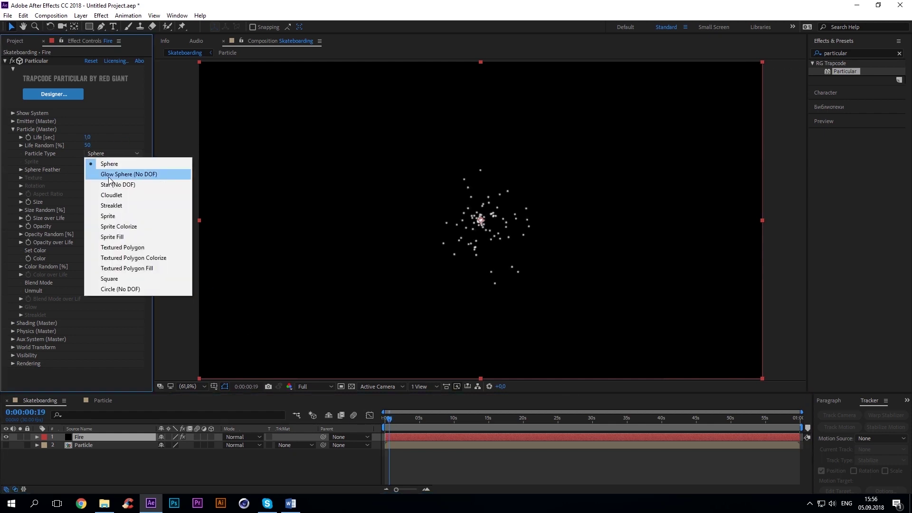
{"action": "left_click", "coordinate": [112, 216]}
{"action": "left_click", "coordinate": [21, 178]}
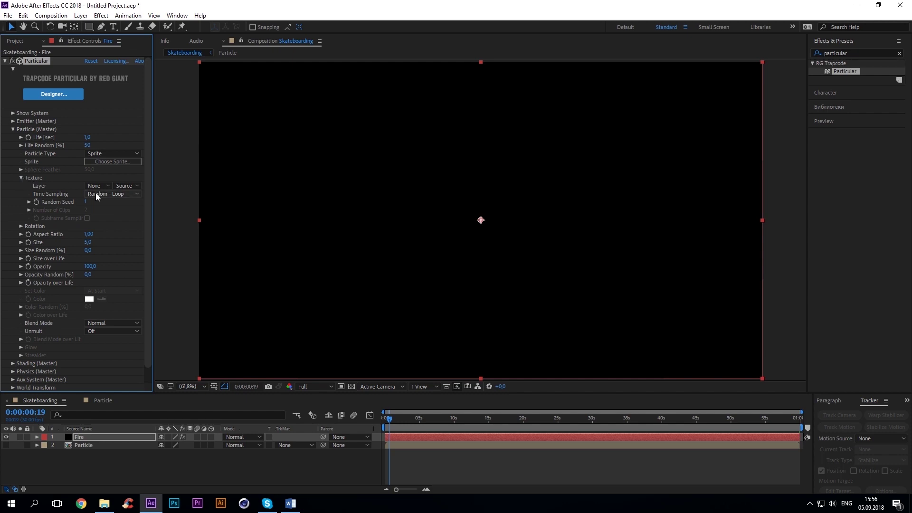
{"action": "left_click", "coordinate": [100, 186]}
{"action": "left_click", "coordinate": [109, 220]}
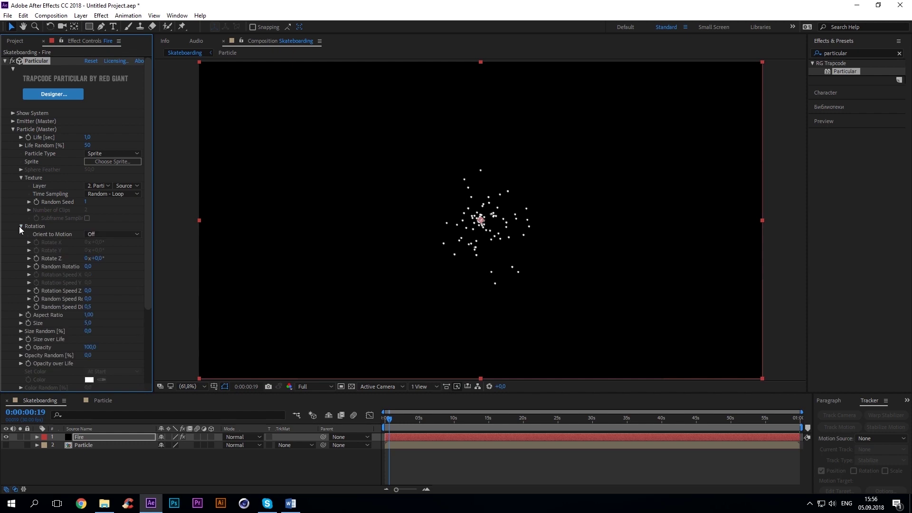
- Adjust the rotation randoms: random rotation speed 0,5 and distribution 0
{"action": "left_click", "coordinate": [87, 266]}
{"action": "type", "text": "10"}
{"action": "left_click", "coordinate": [88, 299]}
{"action": "type", "text": "0,5"}
{"action": "left_click", "coordinate": [88, 307]}
{"action": "type", "text": "0"}
- Set particle Size to 135 with Size Random 55
{"action": "left_click", "coordinate": [88, 323]}
{"action": "type", "text": "135"}
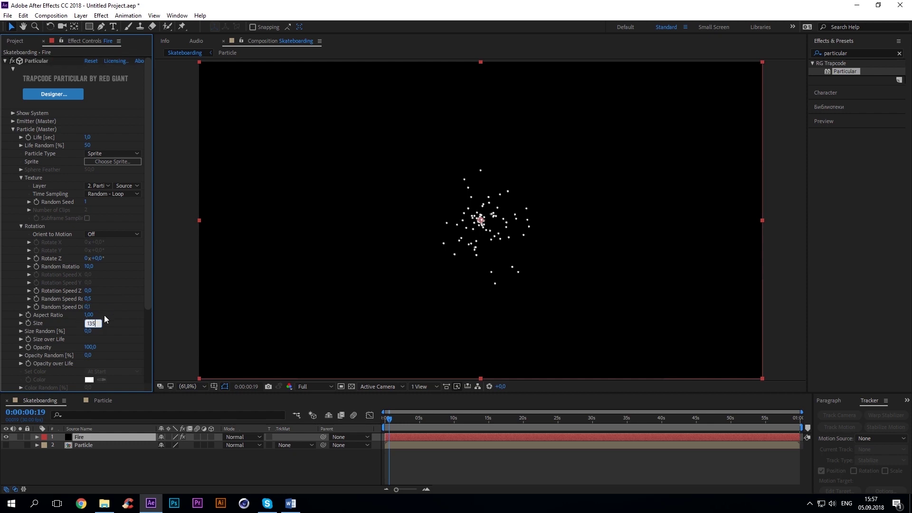
{"action": "key", "text": "Return"}
{"action": "left_click", "coordinate": [89, 332]}
{"action": "type", "text": "50"}
{"action": "key", "text": "Return"}
- Apply the triangular Size over Life curve preset
{"action": "left_click", "coordinate": [21, 339]}
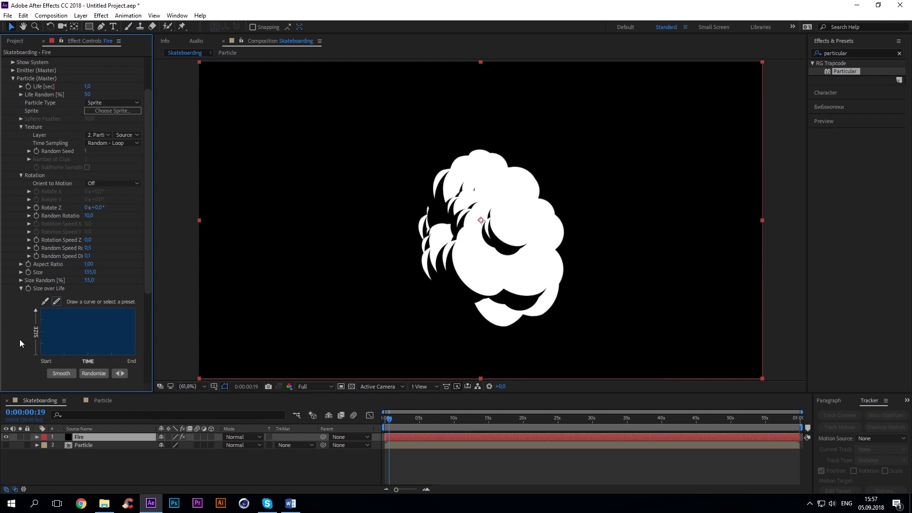
{"action": "left_click_drag", "start_coordinate": [153, 329], "coordinate": [183, 329]}
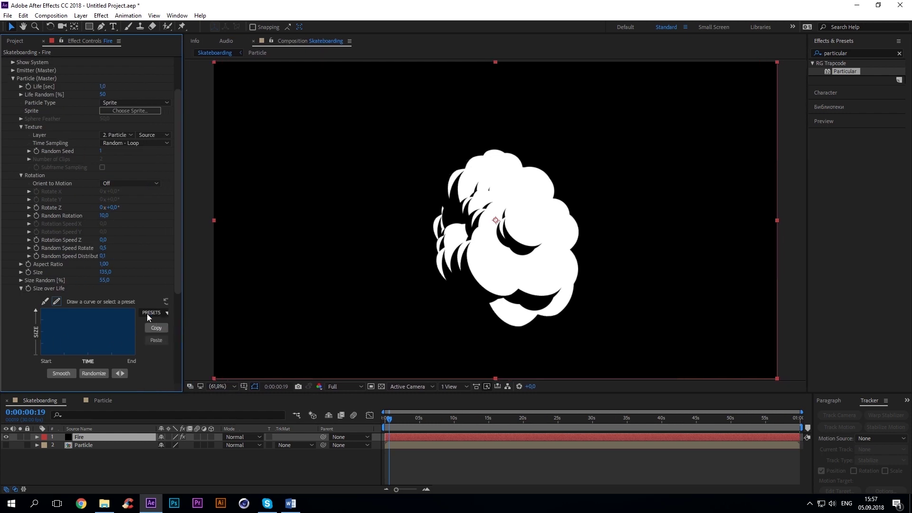
{"action": "left_click", "coordinate": [152, 343]}
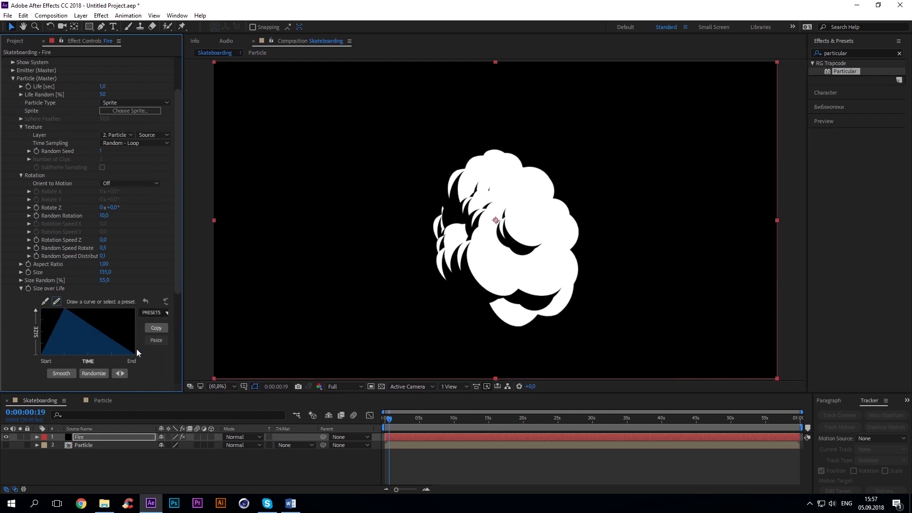
{"action": "left_click", "coordinate": [123, 373]}
{"action": "left_click", "coordinate": [13, 83]}
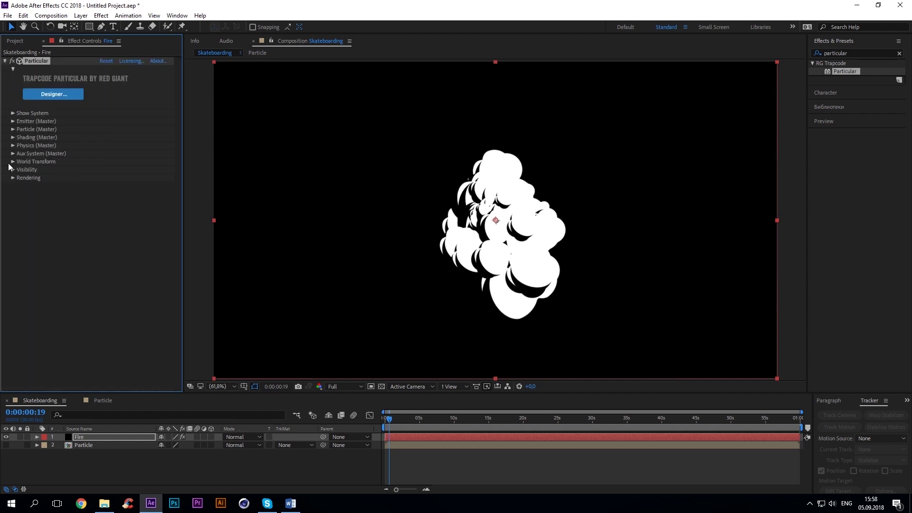
- Set the Physics gravity to -30 and air resistance to 2
{"action": "left_click", "coordinate": [12, 145]}
{"action": "left_click", "coordinate": [103, 161]}
{"action": "type", "text": "30"}
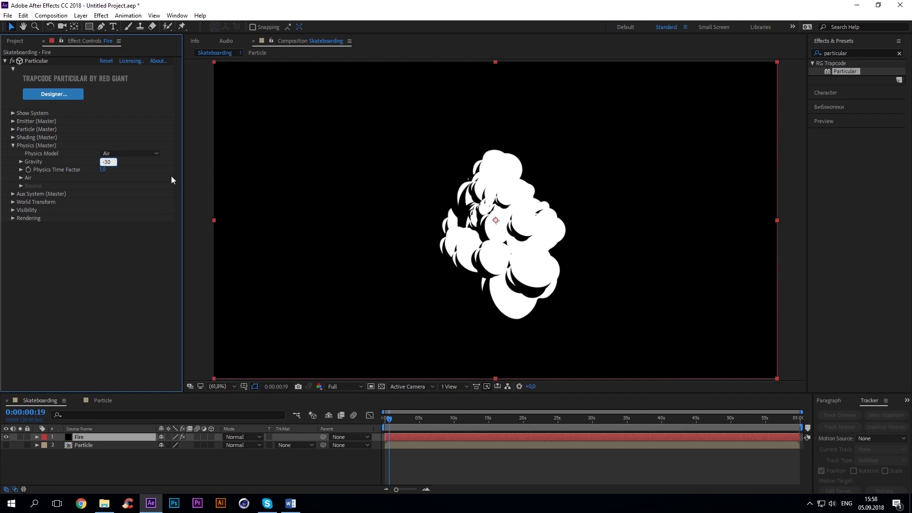
{"action": "left_click", "coordinate": [171, 176]}
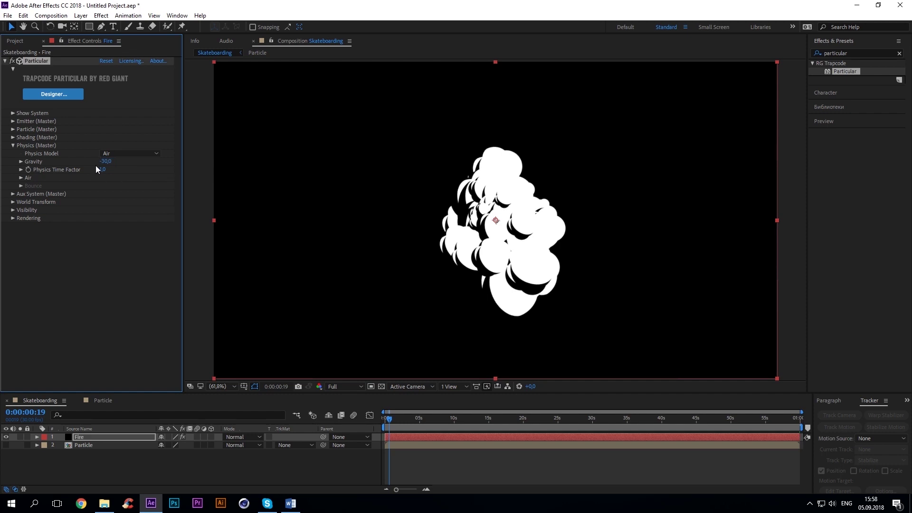
{"action": "left_click", "coordinate": [21, 178]}
{"action": "left_click", "coordinate": [103, 193]}
{"action": "key", "text": "Return"}
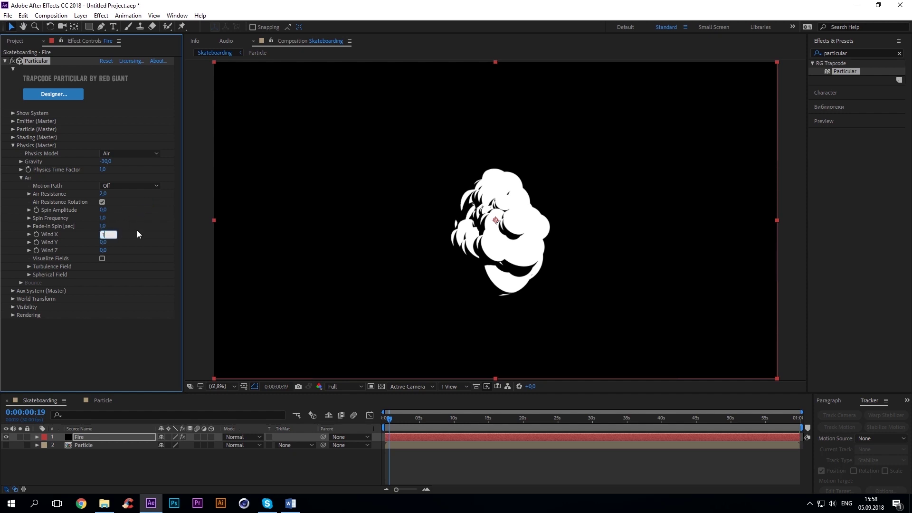
- Set Wind X to 1000 and Wind Y to 300 so smoke drifts right and down
{"action": "type", "text": "1000"}
{"action": "key", "text": "Return"}
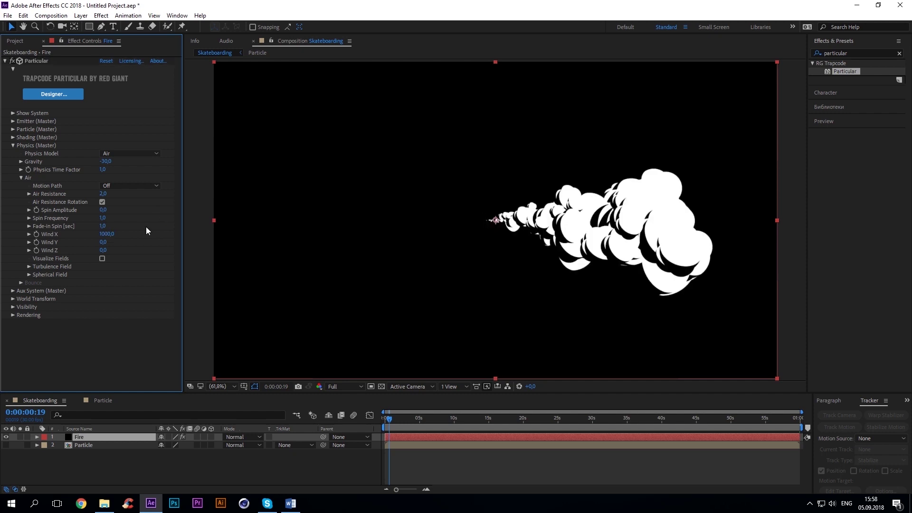
{"action": "left_click", "coordinate": [102, 243]}
{"action": "type", "text": "3"}
{"action": "key", "text": "Return"}
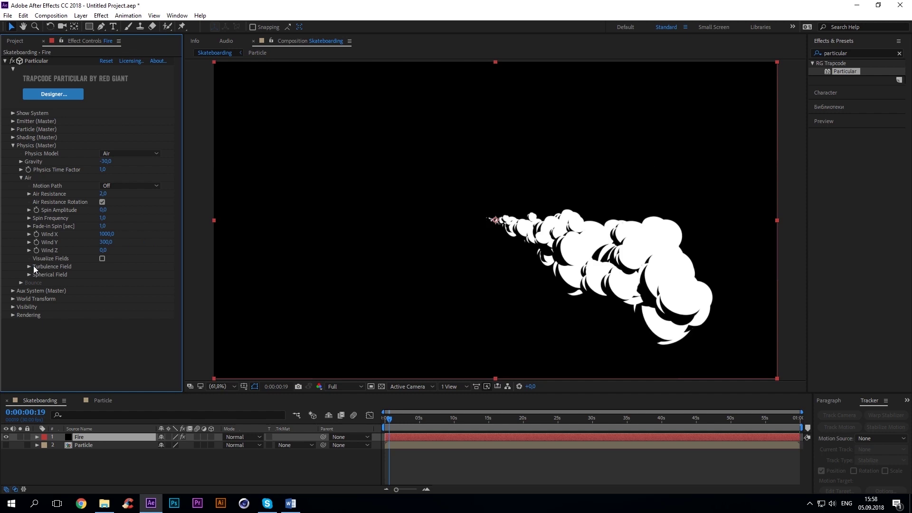
- Set the Turbulence Field fade-in curve to Linear and duplicate the Fire layer
{"action": "left_click", "coordinate": [28, 266]}
{"action": "left_click", "coordinate": [114, 299]}
{"action": "left_click", "coordinate": [109, 306]}
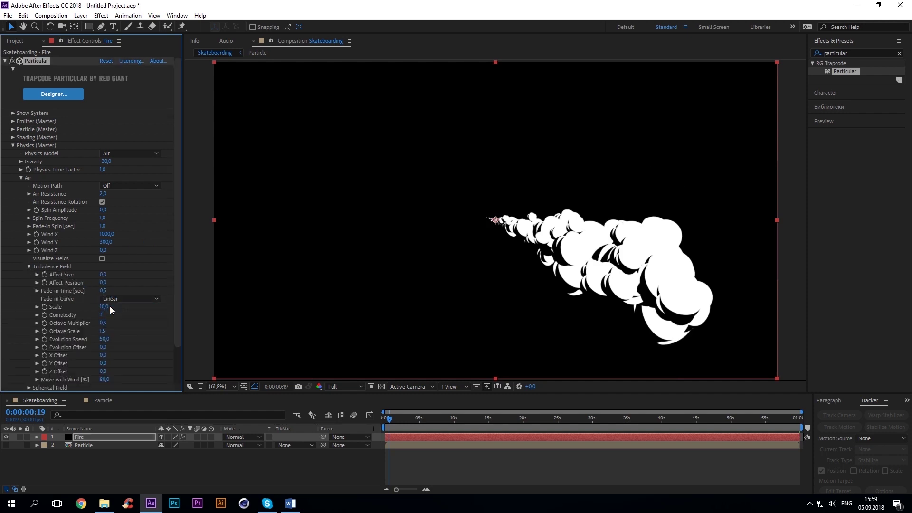
{"action": "left_click", "coordinate": [28, 267]}
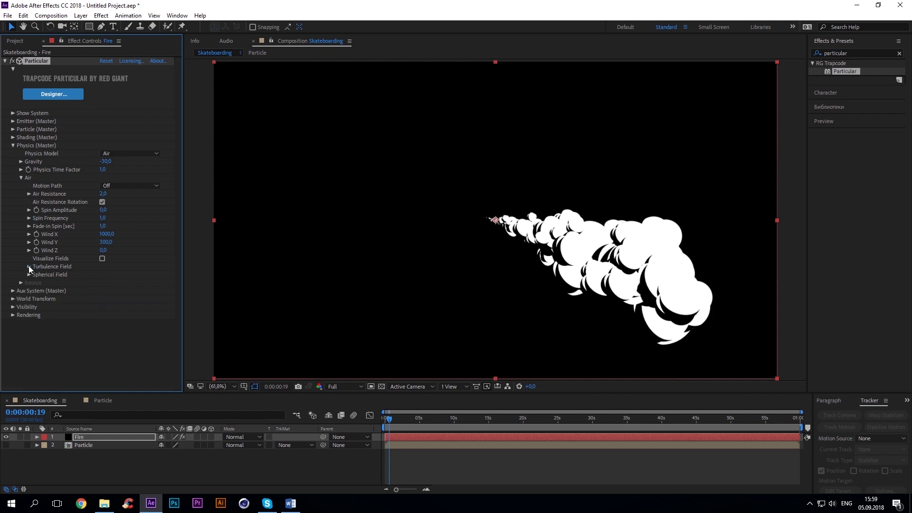
{"action": "left_click", "coordinate": [88, 436]}
{"action": "key", "text": "ctrl+d"}
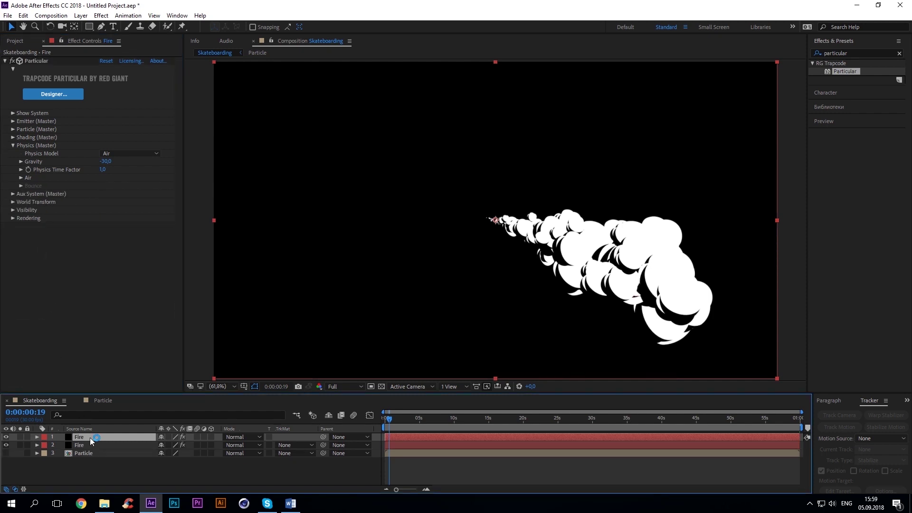
- Rename the duplicated layer Light_fire
{"action": "key", "text": "Return"}
{"action": "type", "text": "Light_fire"}
{"action": "left_click", "coordinate": [99, 469]}
- Apply CC Toner to the Fire layer in Duotone mode
{"action": "left_click", "coordinate": [96, 445]}
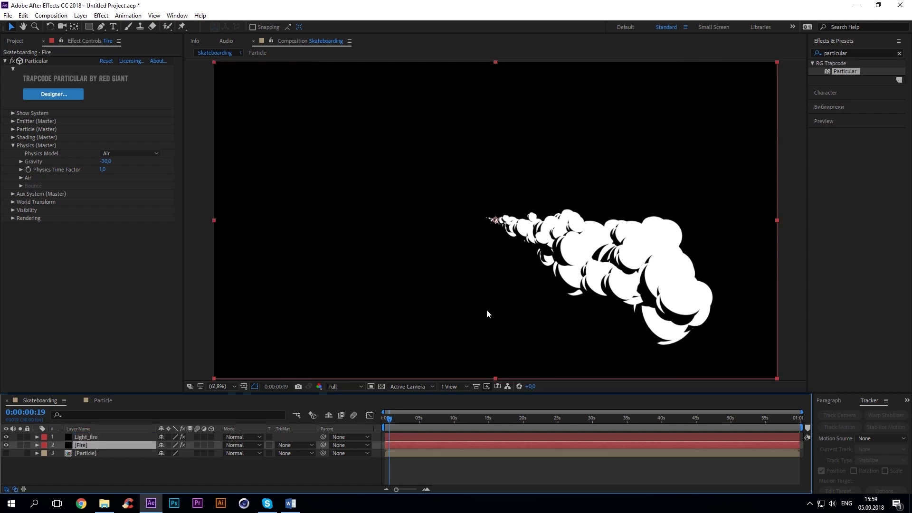
{"action": "double_click", "coordinate": [858, 52]}
{"action": "type", "text": "toner"}
{"action": "left_click_drag", "start_coordinate": [844, 71], "coordinate": [90, 445]}
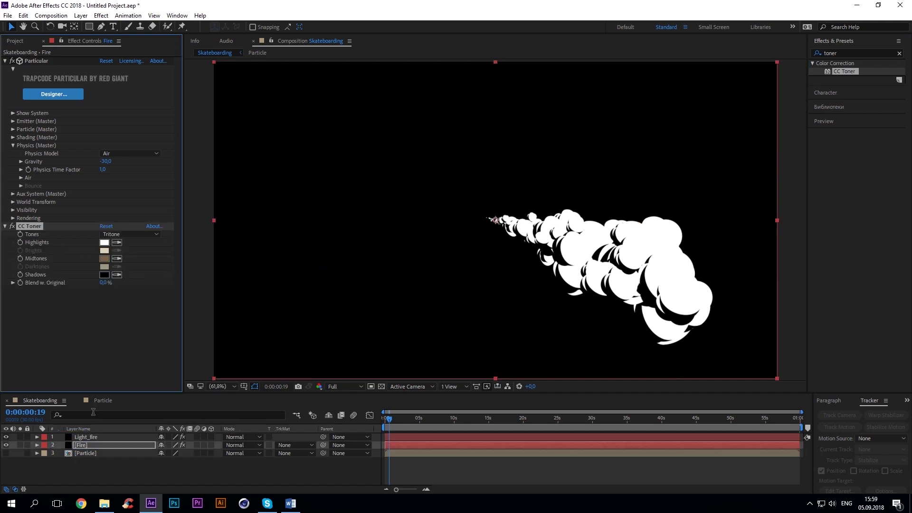
{"action": "left_click", "coordinate": [124, 235]}
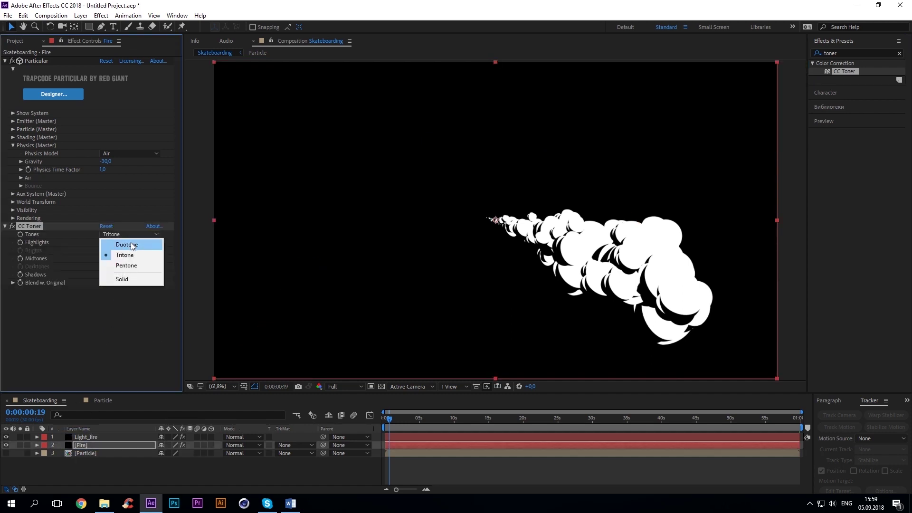
{"action": "left_click", "coordinate": [128, 243]}
- Set the CC Toner highlights to F7882E and shadows to FFCE9E
{"action": "left_click", "coordinate": [104, 242]}
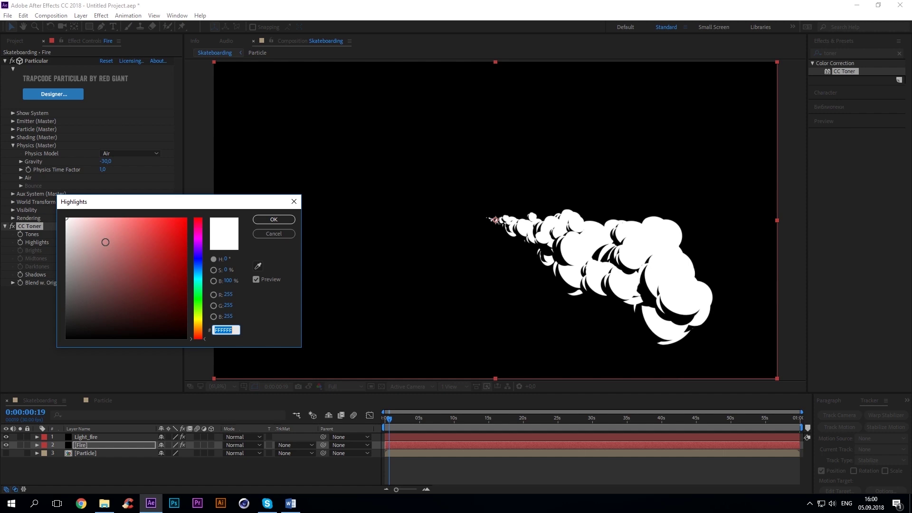
{"action": "type", "text": "F788"}
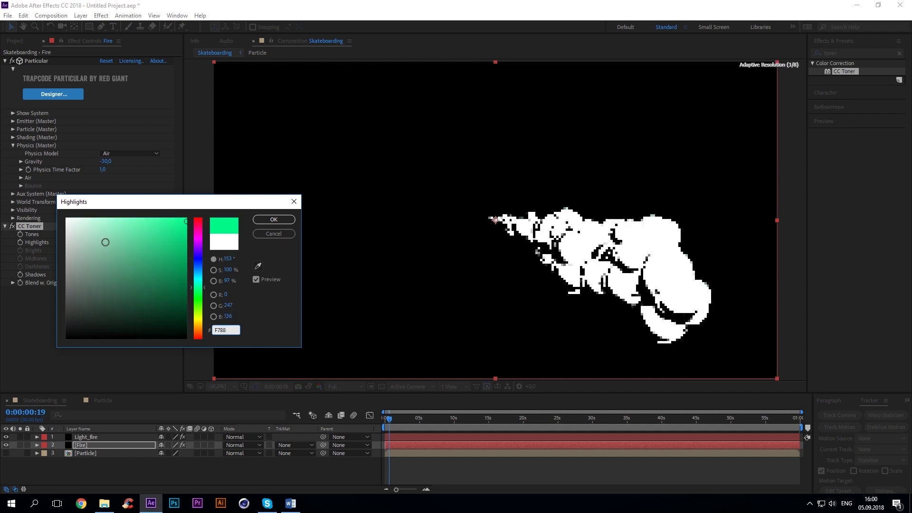
{"action": "type", "text": "2E"}
{"action": "left_click", "coordinate": [273, 219]}
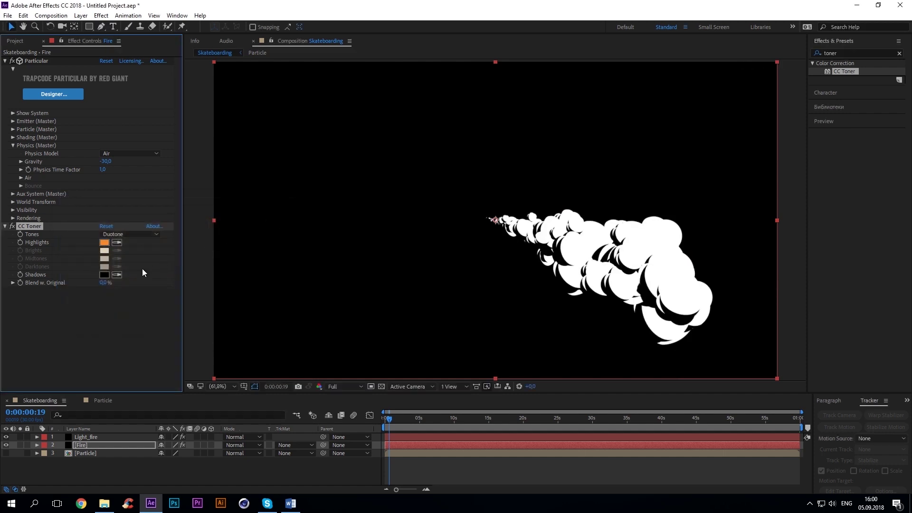
{"action": "left_click", "coordinate": [104, 275]}
{"action": "type", "text": "FFCE"}
{"action": "type", "text": "9E"}
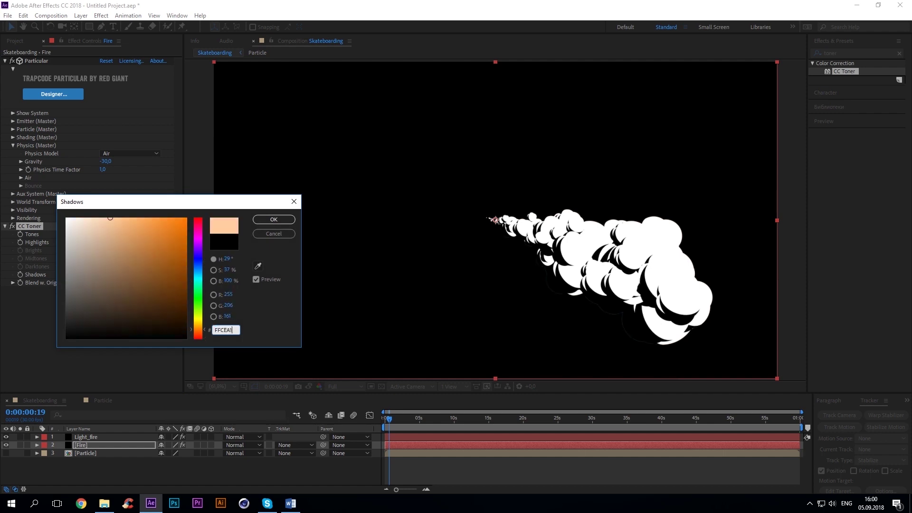
{"action": "left_click", "coordinate": [274, 219]}
- Solo the Fire layer to preview its new colours
{"action": "left_click", "coordinate": [20, 437]}
{"action": "left_click", "coordinate": [20, 437]}
{"action": "left_click", "coordinate": [20, 445]}
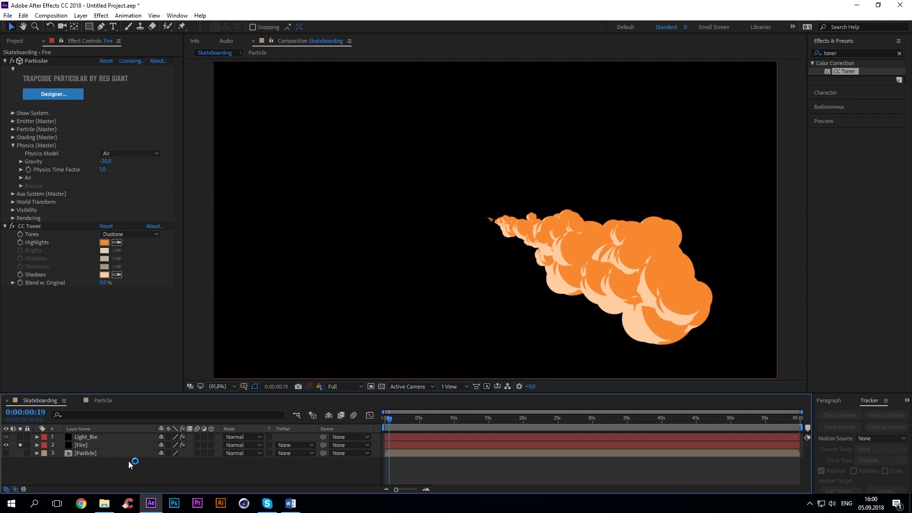
- Add Matte Choker to Fire with Geometric Softness 26 and Choke 50, then unsolo it
{"action": "left_click", "coordinate": [855, 53]}
{"action": "type", "text": "matte"}
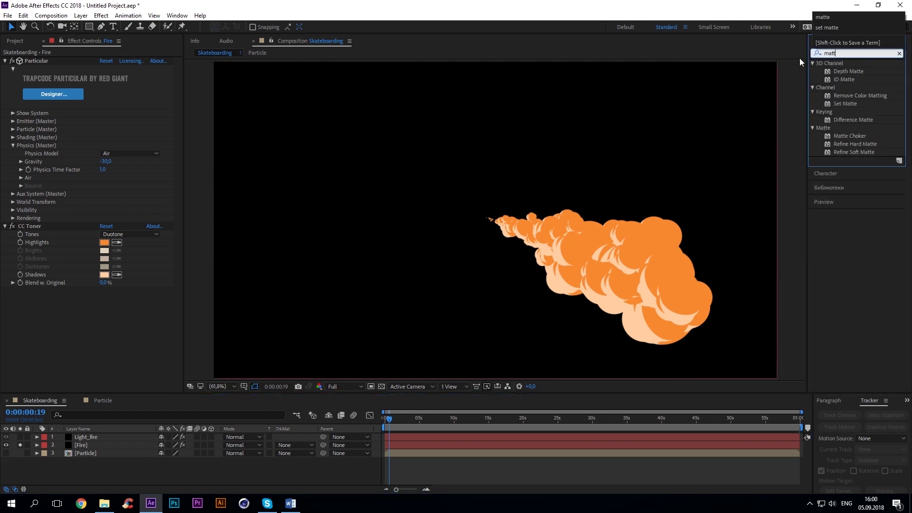
{"action": "left_click_drag", "start_coordinate": [847, 128], "coordinate": [83, 445]}
{"action": "left_click", "coordinate": [103, 298]}
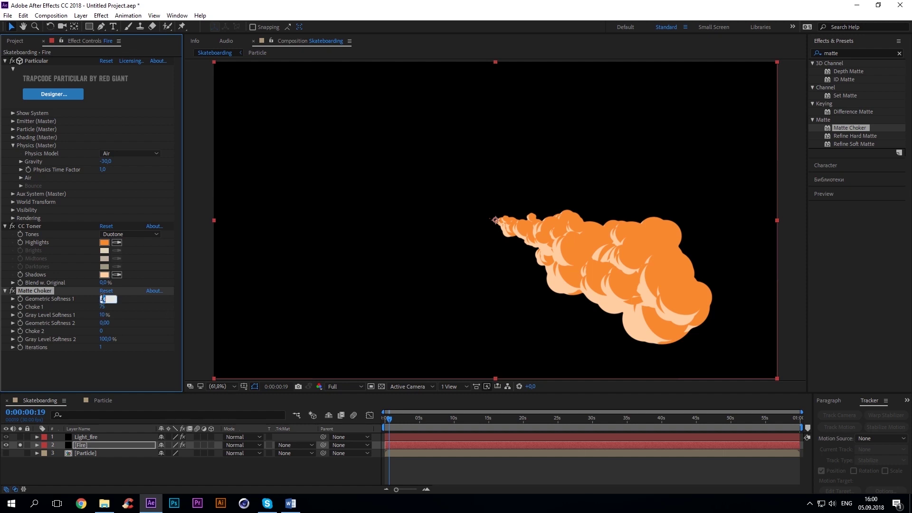
{"action": "type", "text": "26"}
{"action": "key", "text": "Return"}
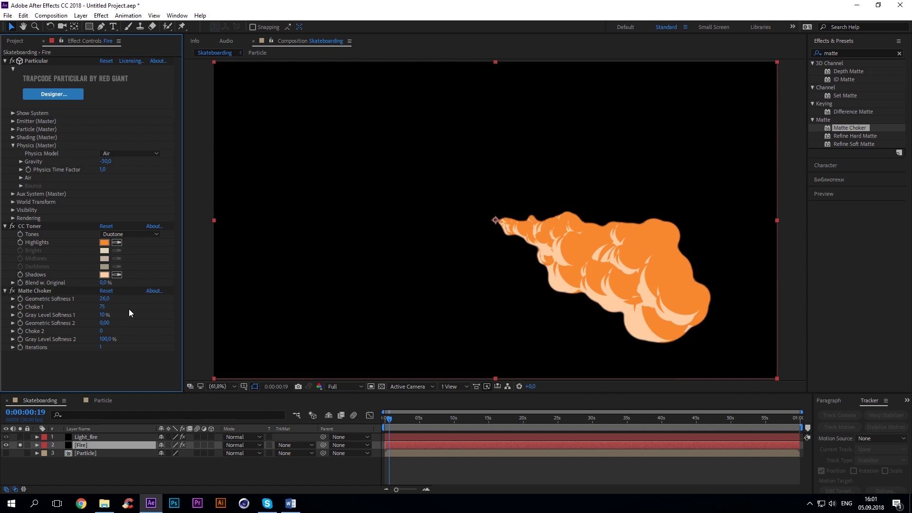
{"action": "left_click", "coordinate": [103, 307]}
{"action": "key", "text": "Return"}
{"action": "left_click", "coordinate": [21, 445]}
- Set the Light_fire emitter's random seed to 10
{"action": "left_click", "coordinate": [95, 436]}
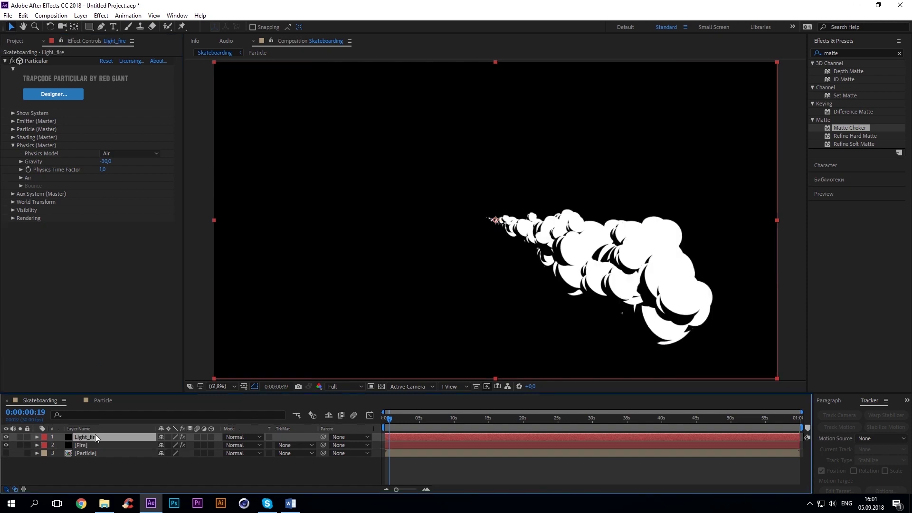
{"action": "left_click", "coordinate": [13, 121]}
{"action": "left_click", "coordinate": [108, 315]}
{"action": "type", "text": "10"}
{"action": "key", "text": "Return"}
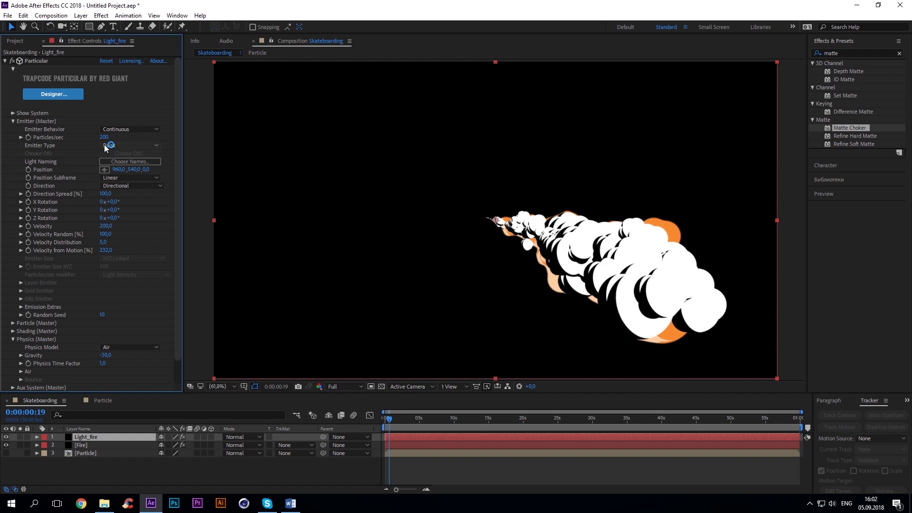
- Make the emitter a Sphere sized per axis with Y 20 and Z 0
{"action": "left_click", "coordinate": [125, 145]}
{"action": "left_click", "coordinate": [125, 178]}
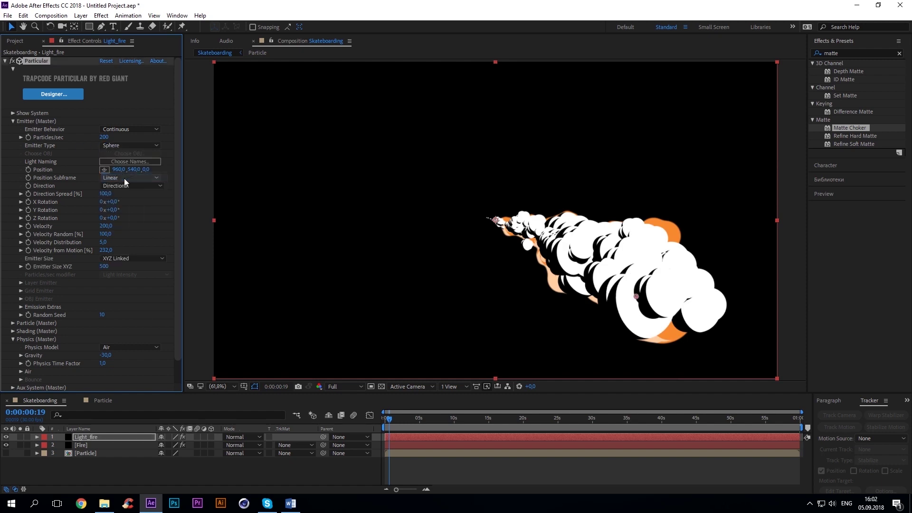
{"action": "left_click", "coordinate": [126, 259]}
{"action": "left_click", "coordinate": [131, 280]}
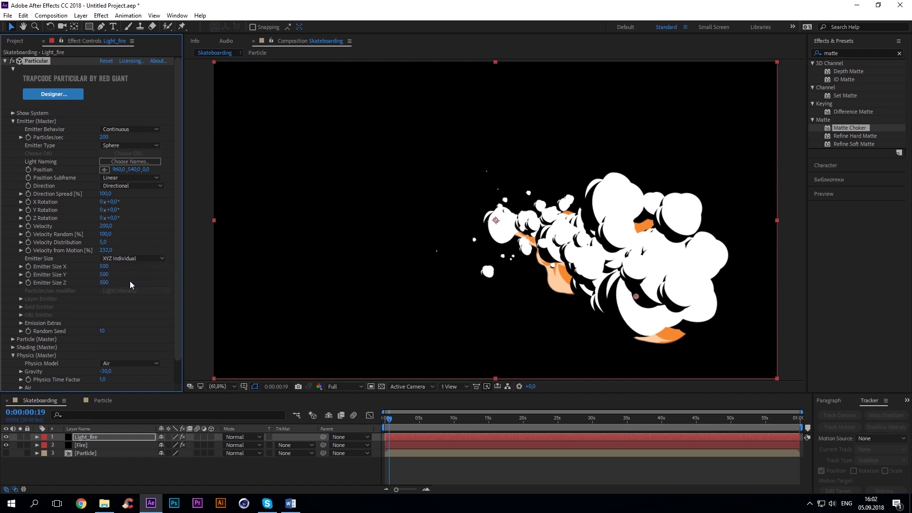
{"action": "left_click", "coordinate": [106, 274]}
{"action": "type", "text": "20"}
{"action": "key", "text": "Tab"}
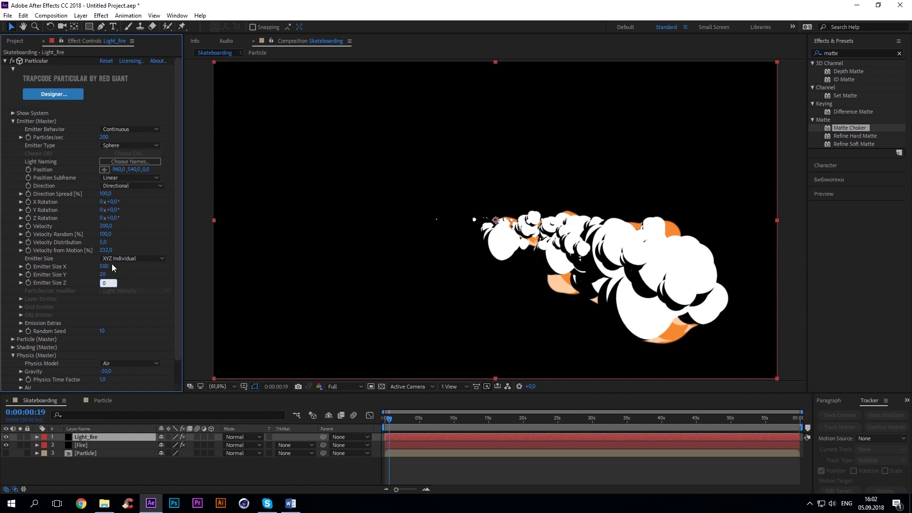
{"action": "left_click", "coordinate": [135, 278]}
{"action": "left_click", "coordinate": [13, 121]}
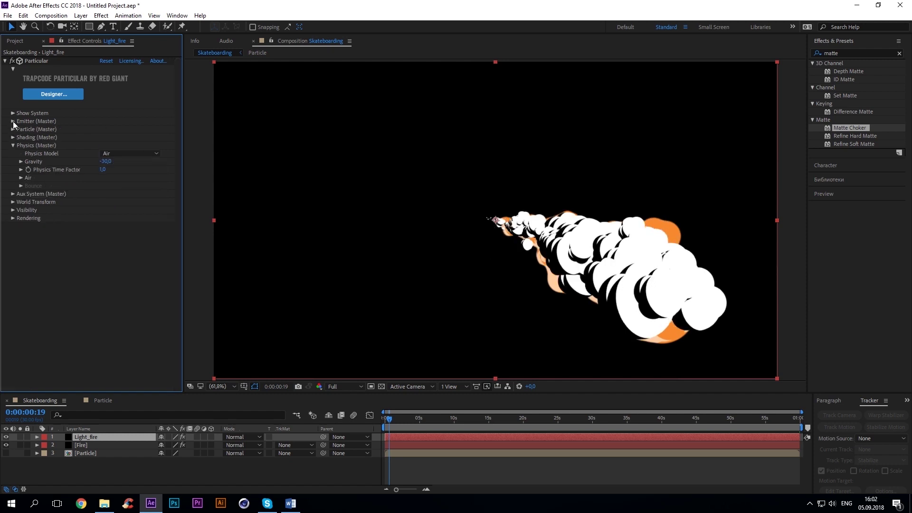
- Shrink the particles to size 30 and flip the Size over Life curve
{"action": "left_click", "coordinate": [12, 130]}
{"action": "left_click", "coordinate": [19, 157]}
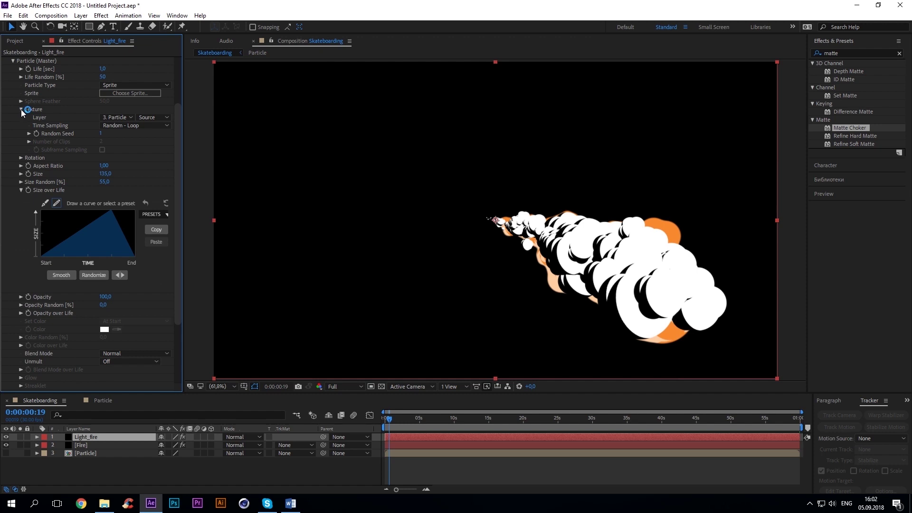
{"action": "left_click", "coordinate": [21, 109]}
{"action": "type", "text": "30"}
{"action": "key", "text": "Return"}
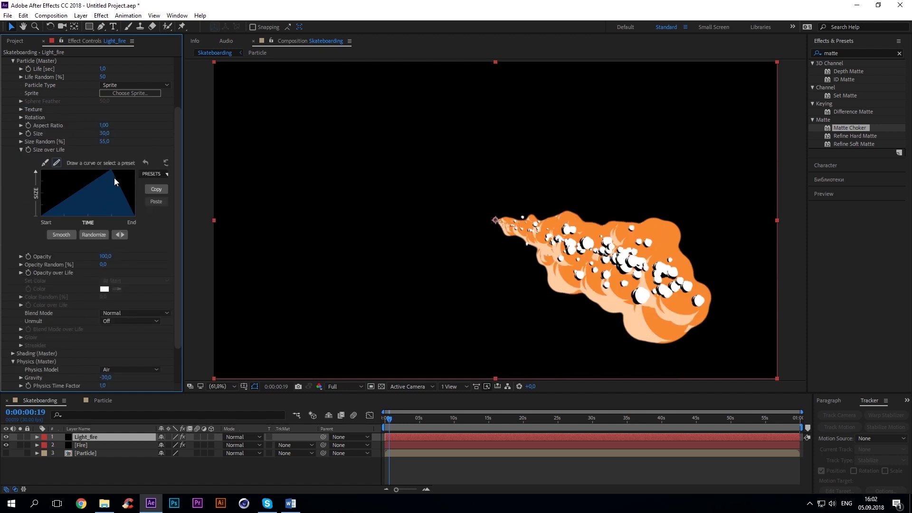
{"action": "left_click", "coordinate": [120, 235]}
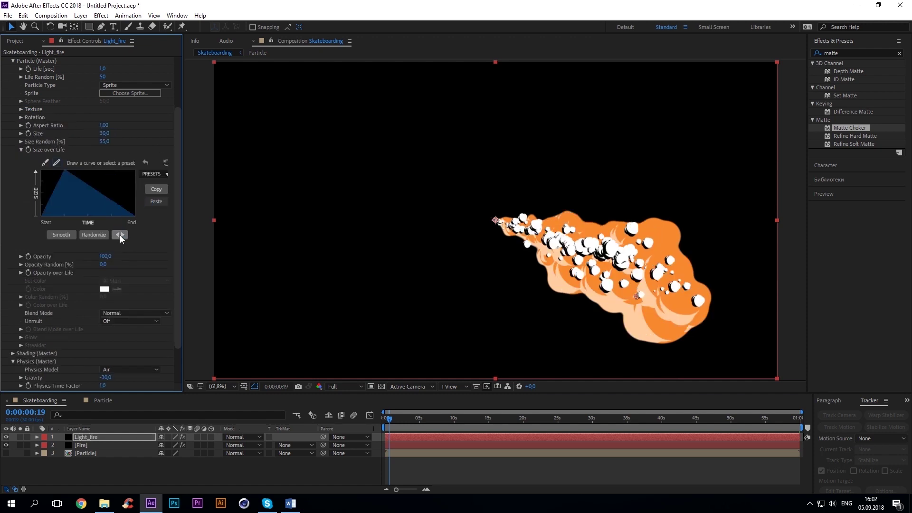
{"action": "left_click", "coordinate": [13, 61]}
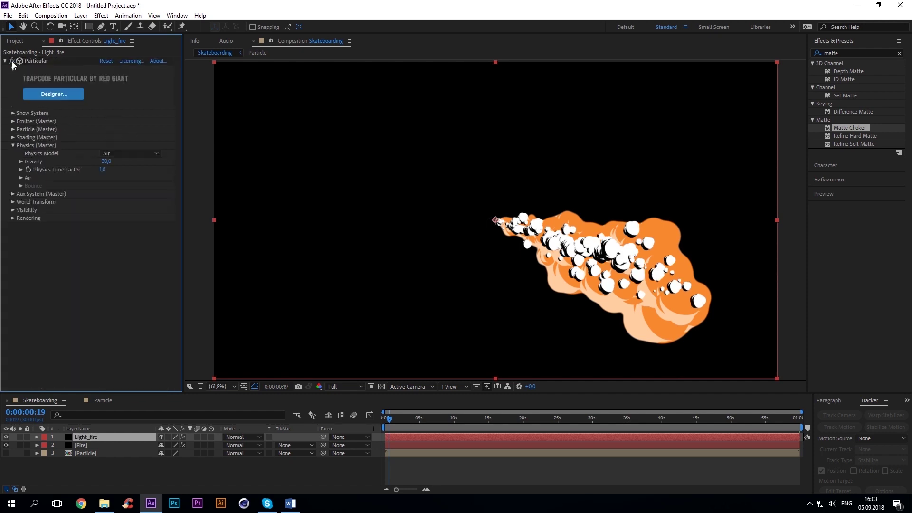
- Set the Turbulence Field Affect Position to 120
{"action": "left_click", "coordinate": [27, 179]}
{"action": "left_click", "coordinate": [29, 275]}
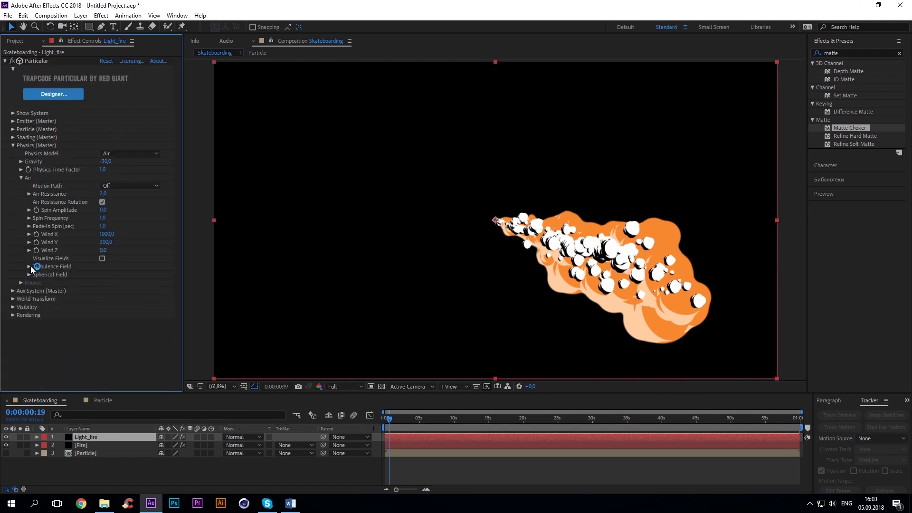
{"action": "left_click", "coordinate": [29, 266]}
{"action": "left_click", "coordinate": [103, 283]}
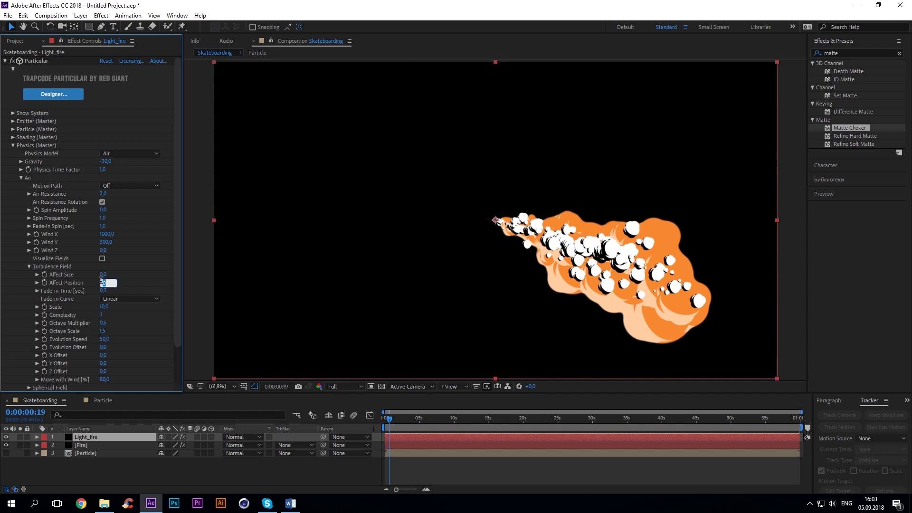
{"action": "key", "text": "Return"}
{"action": "left_click", "coordinate": [13, 146]}
- Pre-compose all three layers into a pre-comp named Fire_asset
{"action": "left_click", "coordinate": [95, 453], "text": "shift"}
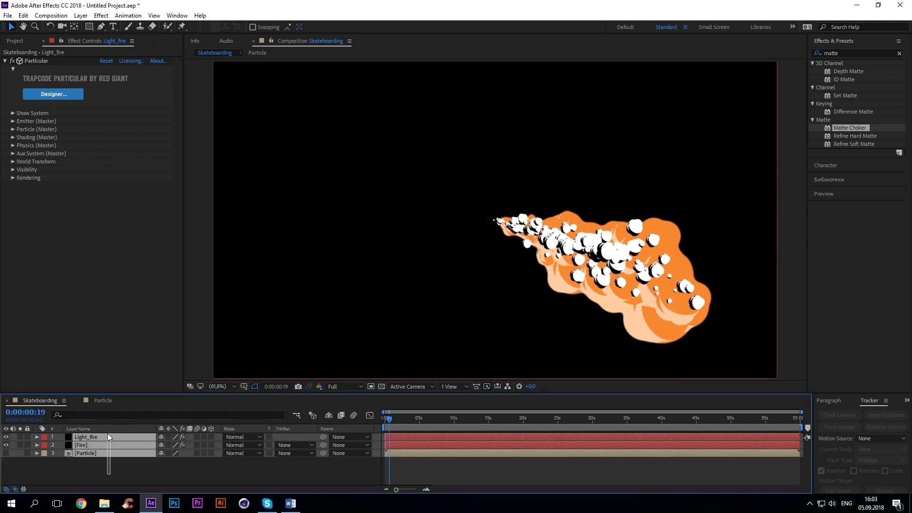
{"action": "right_click", "coordinate": [105, 438]}
{"action": "left_click", "coordinate": [144, 352]}
{"action": "type", "text": "Fire_asset"}
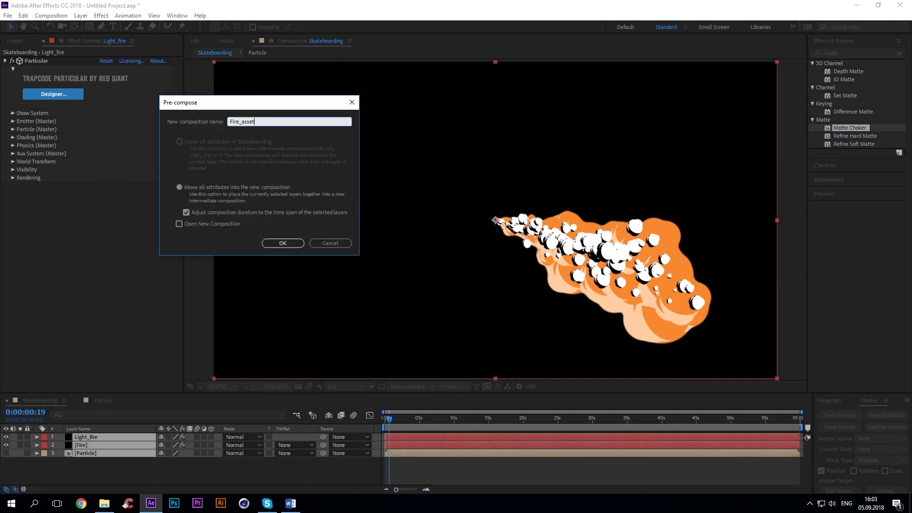
{"action": "left_click", "coordinate": [282, 243]}
{"action": "right_click", "coordinate": [91, 477]}
- Add a new adjustment layer named Edges
{"action": "mouse_move", "coordinate": [136, 370]}
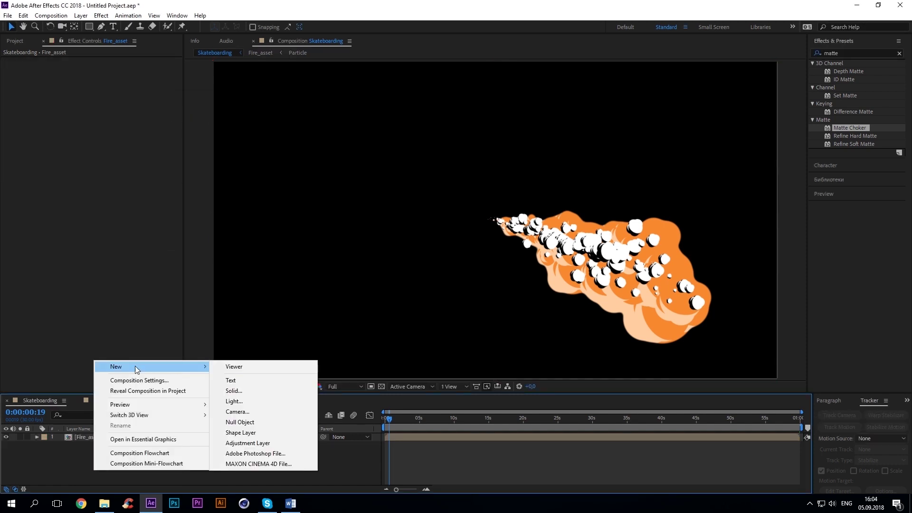
{"action": "left_click", "coordinate": [242, 443]}
{"action": "key", "text": "Return"}
{"action": "type", "text": "Edges"}
{"action": "key", "text": "Return"}
- Apply Roughen Edges to the Edges layer with Edge Type Cut
{"action": "left_click", "coordinate": [845, 53]}
{"action": "type", "text": "r"}
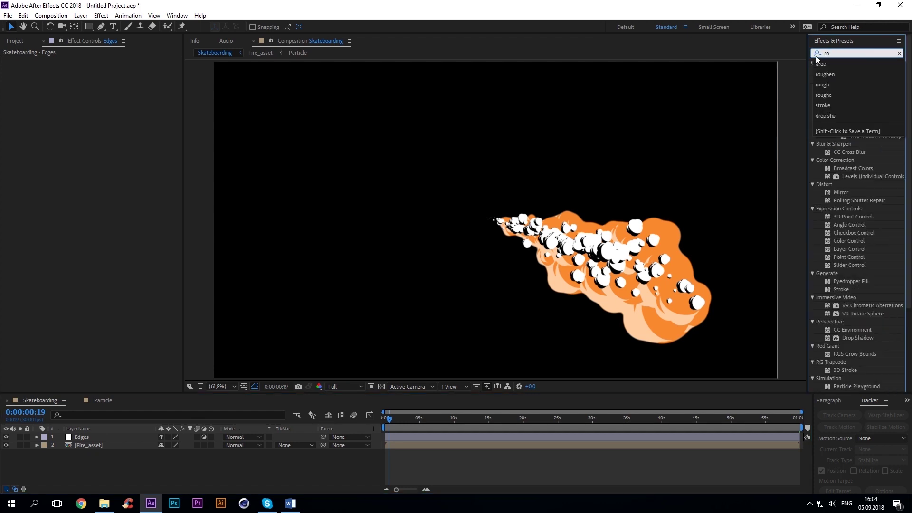
{"action": "type", "text": "ough"}
{"action": "left_click_drag", "start_coordinate": [851, 72], "coordinate": [569, 202]}
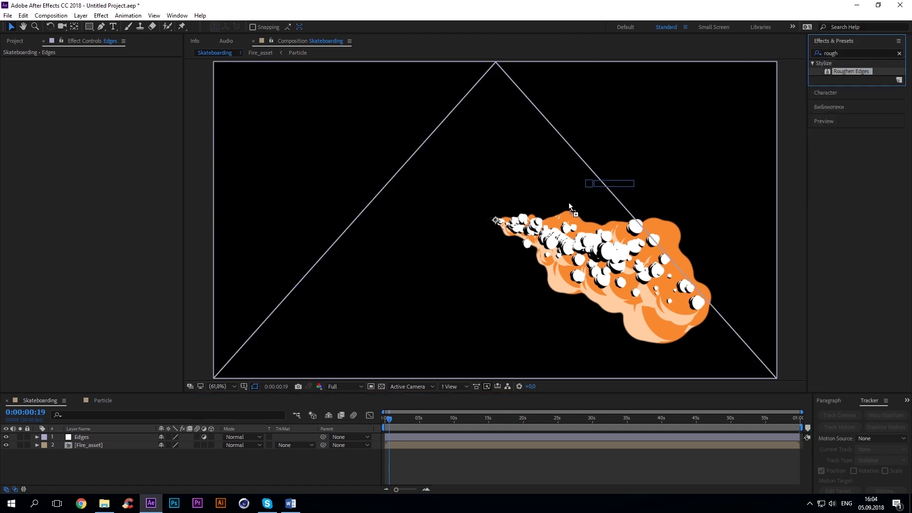
{"action": "left_click", "coordinate": [134, 69]}
{"action": "left_click", "coordinate": [118, 95]}
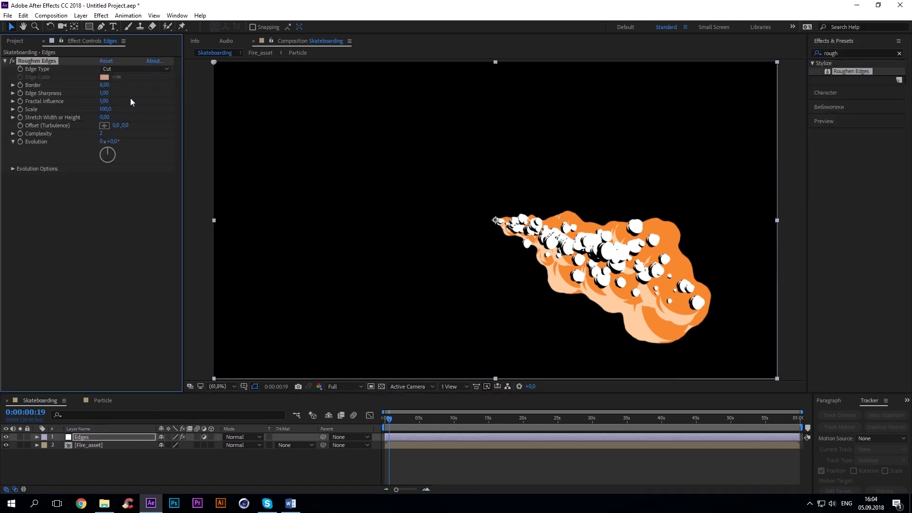
- Set Roughen Edges Border 5,5, Scale 120 and Evolution 110°
{"action": "left_click", "coordinate": [105, 85]}
{"action": "type", "text": "5,5"}
{"action": "key", "text": "Return"}
{"action": "left_click", "coordinate": [106, 109]}
{"action": "type", "text": "120"}
{"action": "key", "text": "Return"}
{"action": "left_click", "coordinate": [113, 141]}
{"action": "type", "text": "110"}
{"action": "key", "text": "Return"}
{"action": "left_click", "coordinate": [836, 53]}
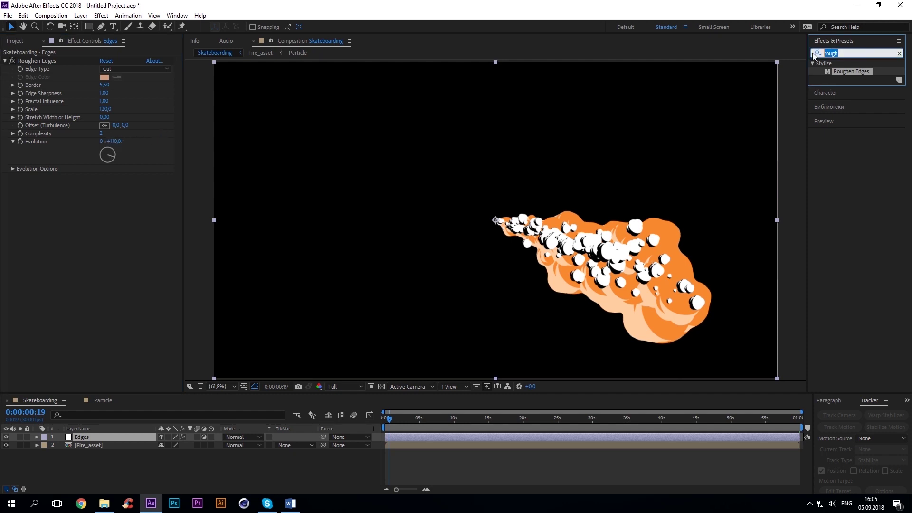
{"action": "left_click", "coordinate": [815, 53]}
- Apply CC Radial Blur to Edges in Centered Zoom mode with Amount 30, checking a later frame
{"action": "type", "text": "adial"}
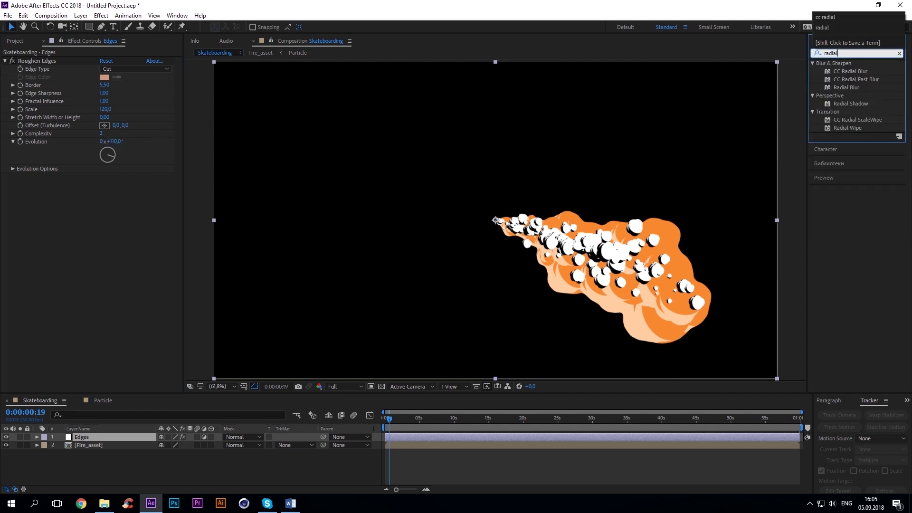
{"action": "left_click_drag", "start_coordinate": [850, 71], "coordinate": [93, 437]}
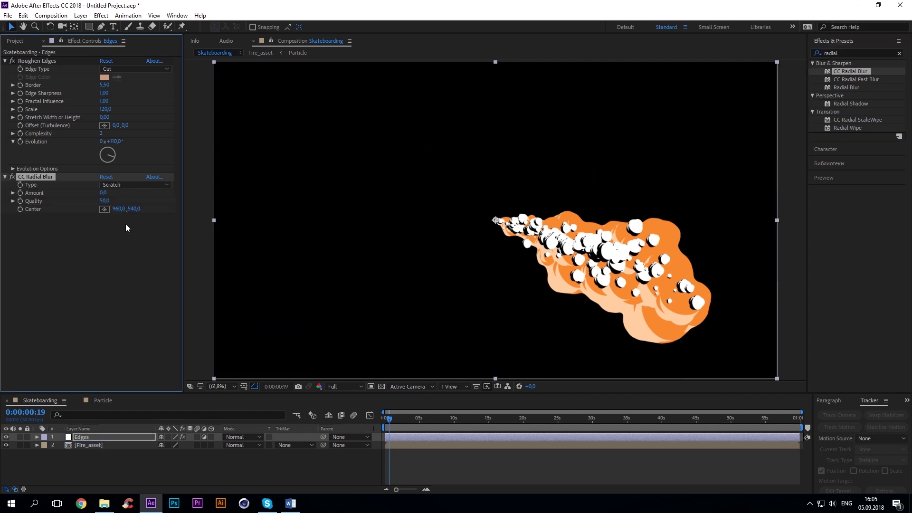
{"action": "left_click", "coordinate": [124, 185]}
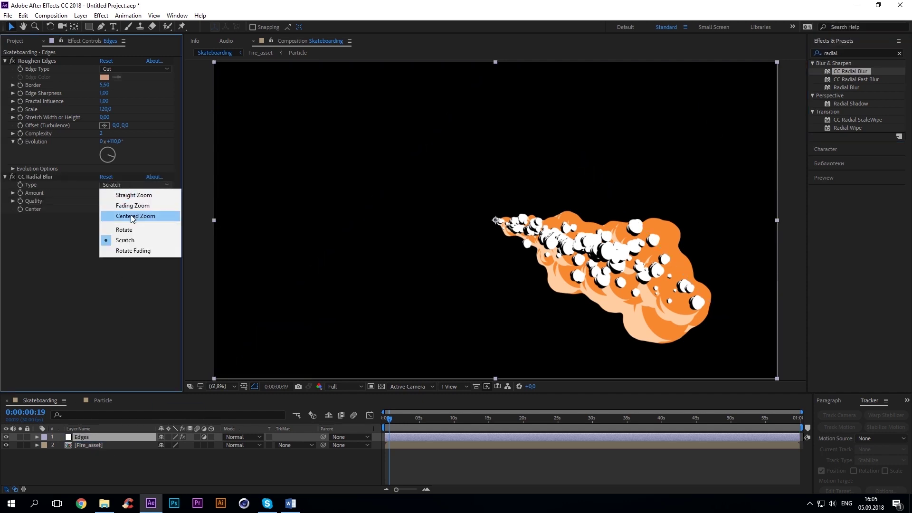
{"action": "left_click", "coordinate": [130, 215]}
{"action": "left_click", "coordinate": [106, 192]}
{"action": "type", "text": "30"}
{"action": "key", "text": "Return"}
{"action": "mouse_move", "coordinate": [398, 420]}
{"action": "left_mouse_down"}
{"action": "mouse_move", "coordinate": [412, 421]}
{"action": "mouse_move", "coordinate": [369, 429]}
{"action": "left_mouse_up"}
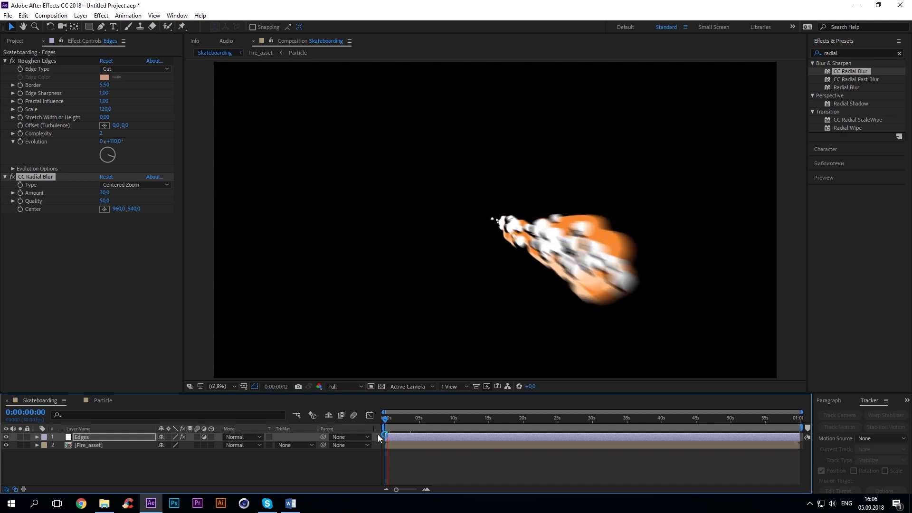
- Add a new adjustment layer named Glow
{"action": "right_click", "coordinate": [113, 475]}
{"action": "mouse_move", "coordinate": [142, 370]}
{"action": "left_click", "coordinate": [257, 450]}
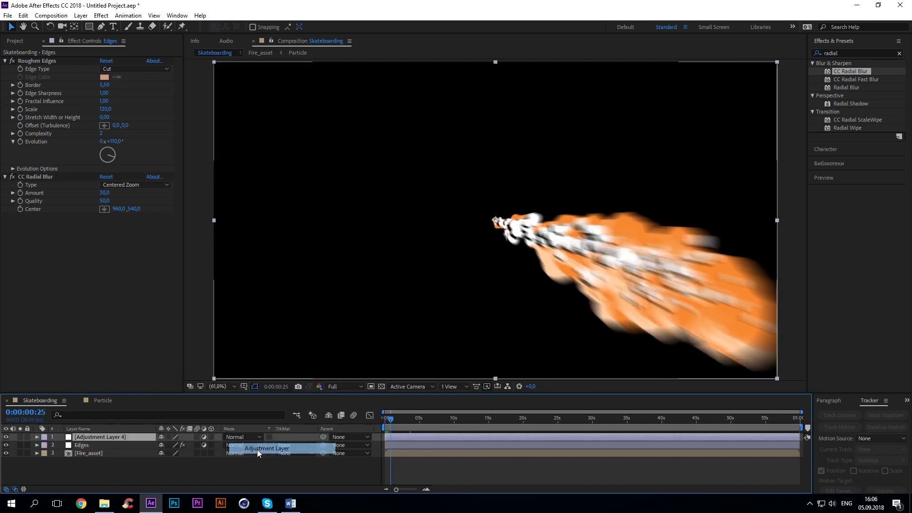
{"action": "key", "text": "Return"}
{"action": "type", "text": "Glow"}
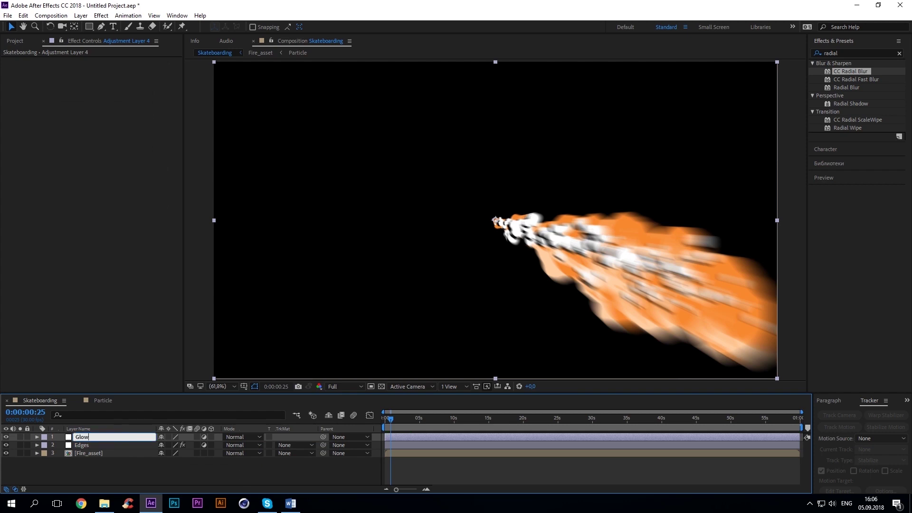
{"action": "key", "text": "Return"}
- Apply the Glow effect to the Glow layer with Threshold 70% and adjust its Radius
{"action": "left_click", "coordinate": [836, 54]}
{"action": "type", "text": "glow"}
{"action": "left_click_drag", "start_coordinate": [848, 103], "coordinate": [95, 437]}
{"action": "left_click", "coordinate": [104, 76]}
{"action": "type", "text": "70"}
{"action": "key", "text": "Return"}
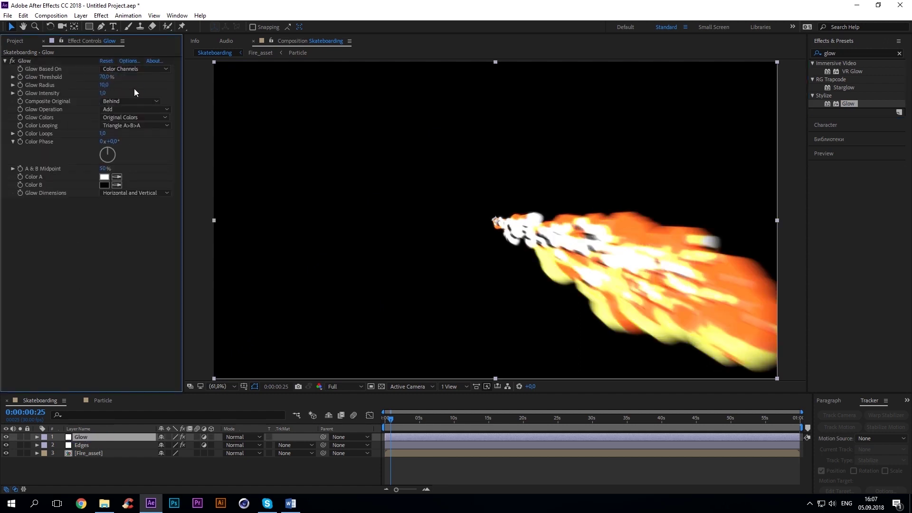
{"action": "left_click", "coordinate": [105, 85]}
{"action": "type", "text": "35"}
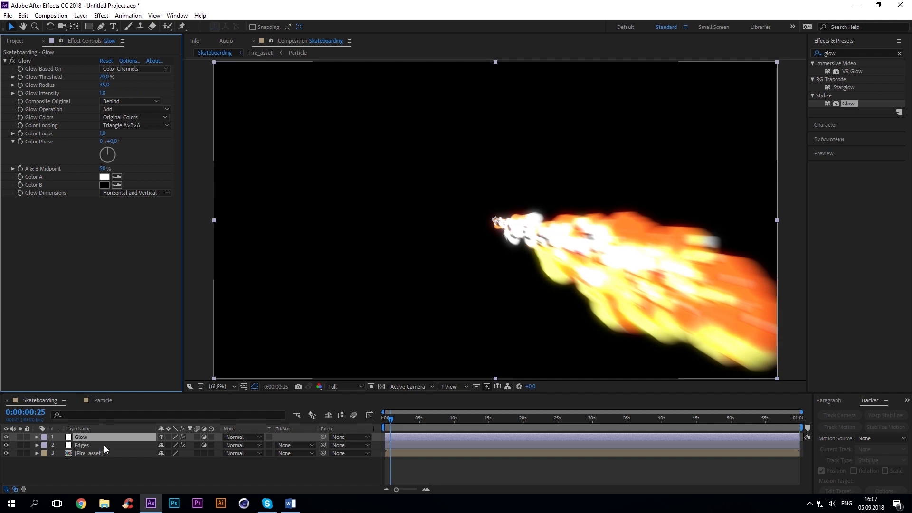
- Lower the Edges layer's radial blur Amount to 25
{"action": "left_click", "coordinate": [104, 446]}
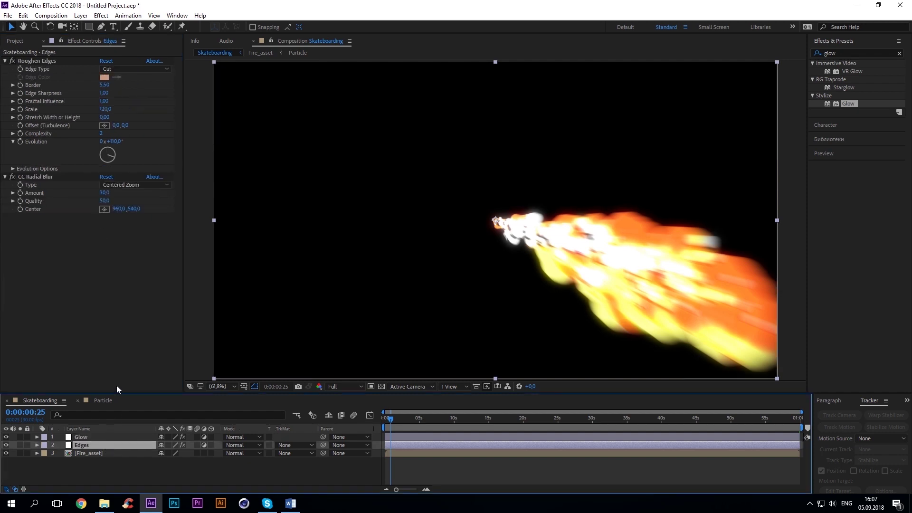
{"action": "left_click", "coordinate": [104, 193]}
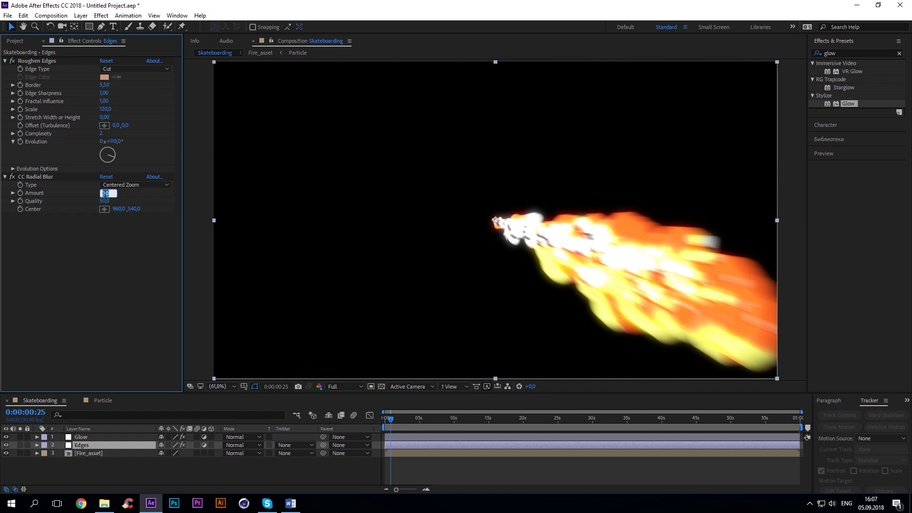
{"action": "type", "text": "25,"}
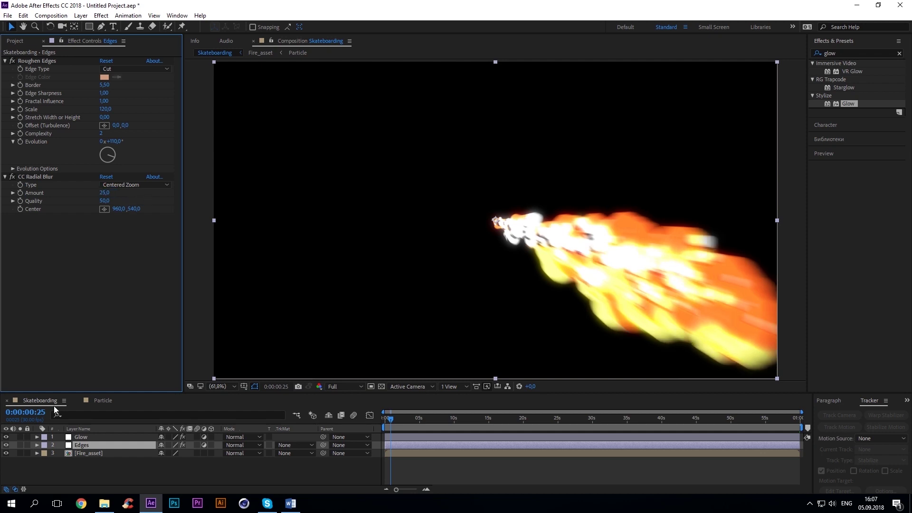
- Precompose the three fire layers into a composition named Fire
{"action": "left_click_drag", "start_coordinate": [98, 465], "coordinate": [109, 438]}
{"action": "right_click", "coordinate": [109, 437]}
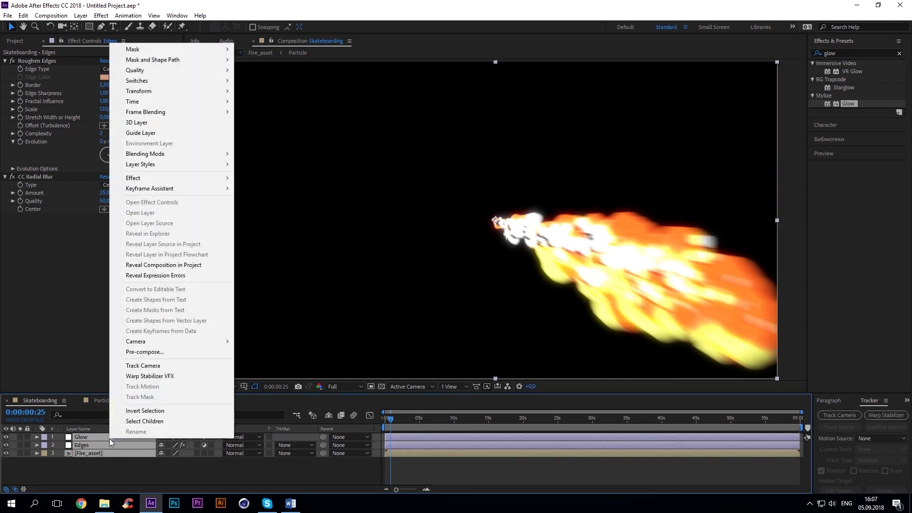
{"action": "left_click", "coordinate": [147, 353]}
{"action": "type", "text": "Fire"}
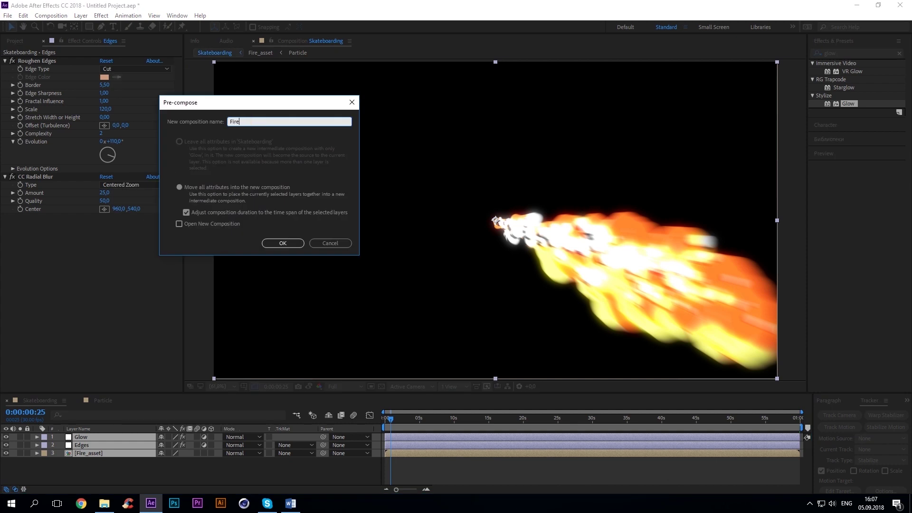
{"action": "left_click", "coordinate": [282, 243]}
- Import the skateboarding mp4 and place it in the composition beneath Fire
{"action": "left_click", "coordinate": [104, 503]}
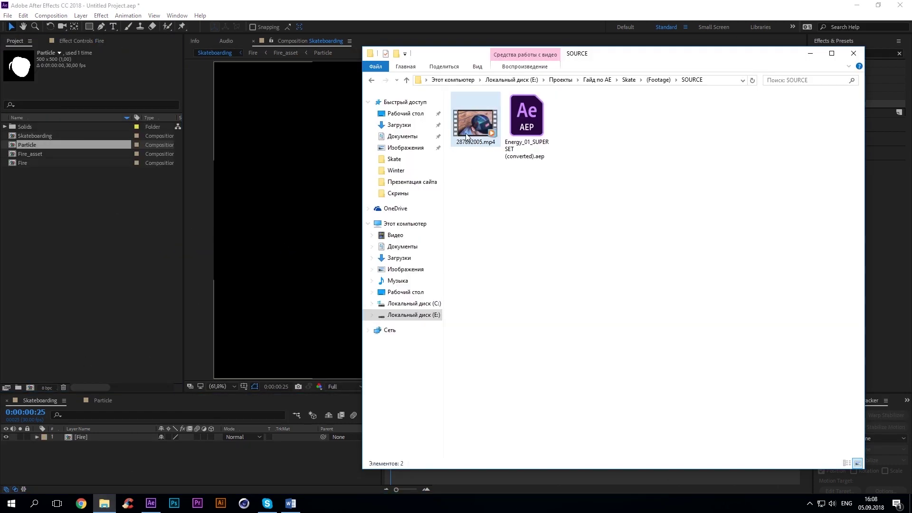
{"action": "left_click_drag", "start_coordinate": [467, 137], "coordinate": [60, 244]}
{"action": "left_click_drag", "start_coordinate": [38, 171], "coordinate": [97, 449]}
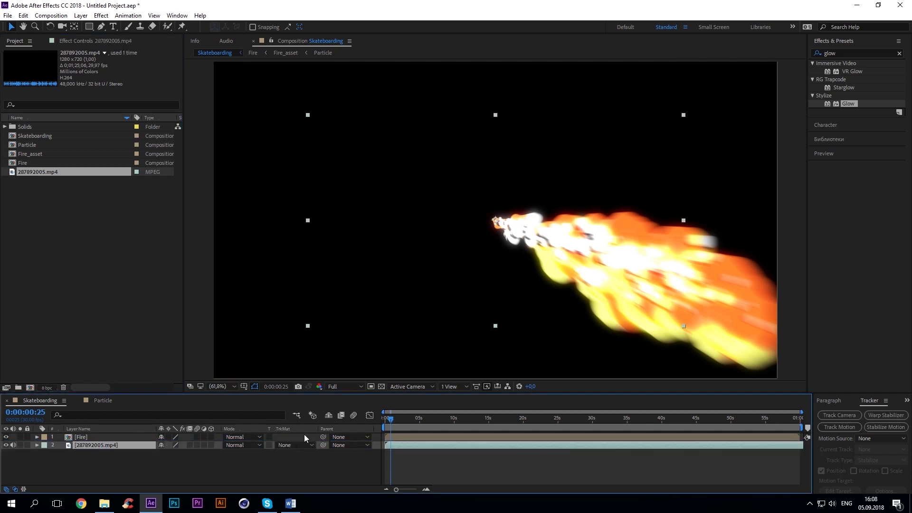
- Mute the skate clip's audio and scale it to 150%
{"action": "left_click", "coordinate": [427, 419]}
{"action": "left_click", "coordinate": [13, 445]}
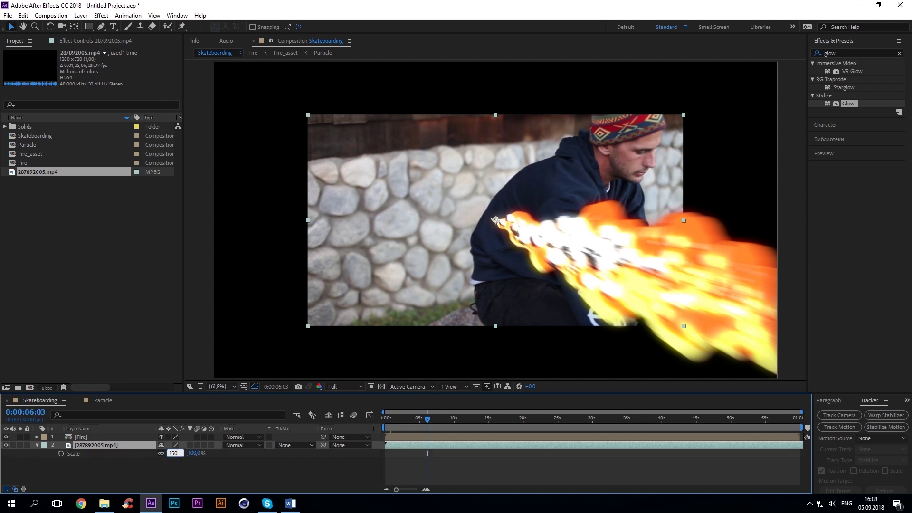
{"action": "key", "text": "Return"}
{"action": "left_click", "coordinate": [37, 445]}
- Trim the clip's in-point at about 40 seconds and slide it to start at zero
{"action": "left_click", "coordinate": [96, 447]}
{"action": "left_click", "coordinate": [664, 418]}
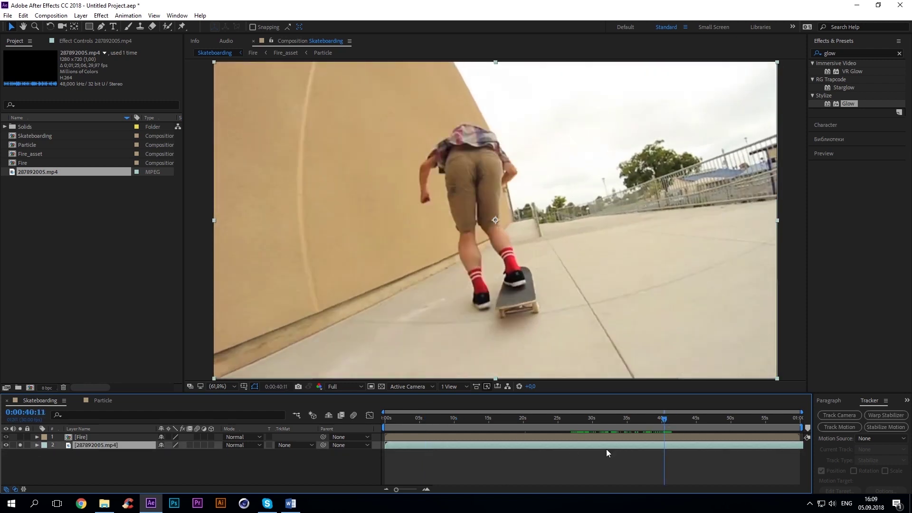
{"action": "key", "text": "alt+bracketleft"}
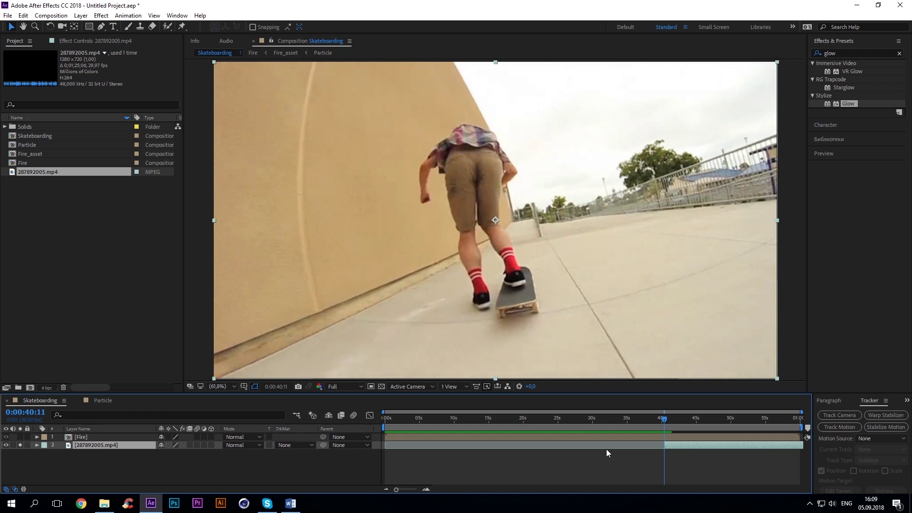
{"action": "key", "text": "Home"}
{"action": "left_click_drag", "start_coordinate": [465, 449], "coordinate": [411, 452]}
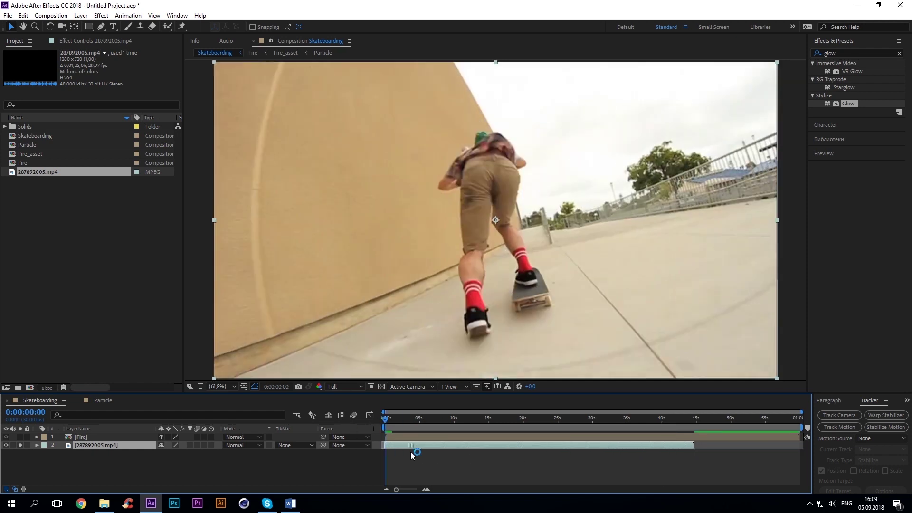
- Trim the clip's out-point at 3 seconds and preview the result
{"action": "left_click_drag", "start_coordinate": [385, 418], "coordinate": [406, 422]}
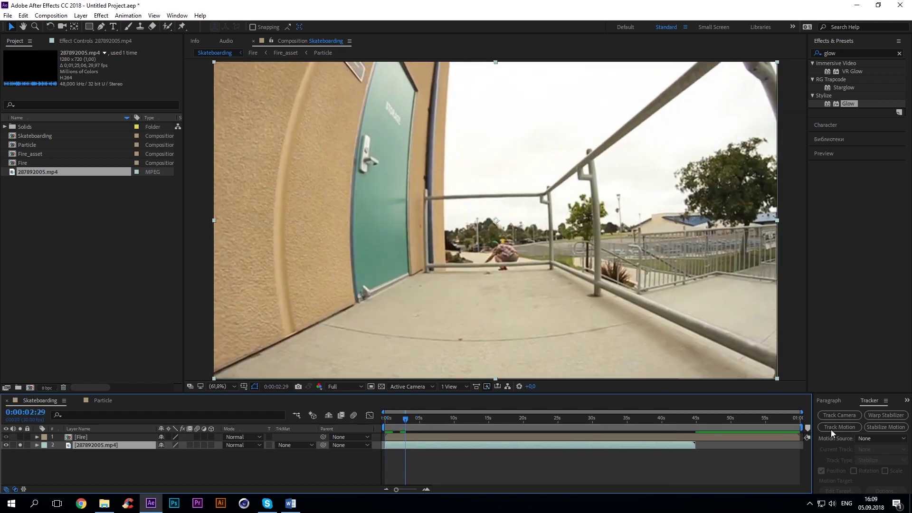
{"action": "key", "text": "equal"}
{"action": "key", "text": "equal"}
{"action": "left_click_drag", "start_coordinate": [469, 420], "coordinate": [470, 419]}
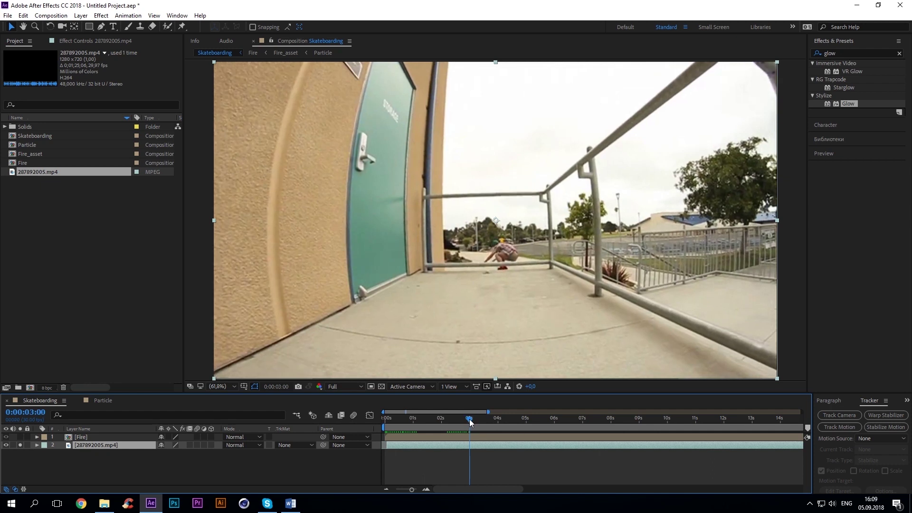
{"action": "key", "text": "alt+bracketright"}
{"action": "key", "text": "space"}
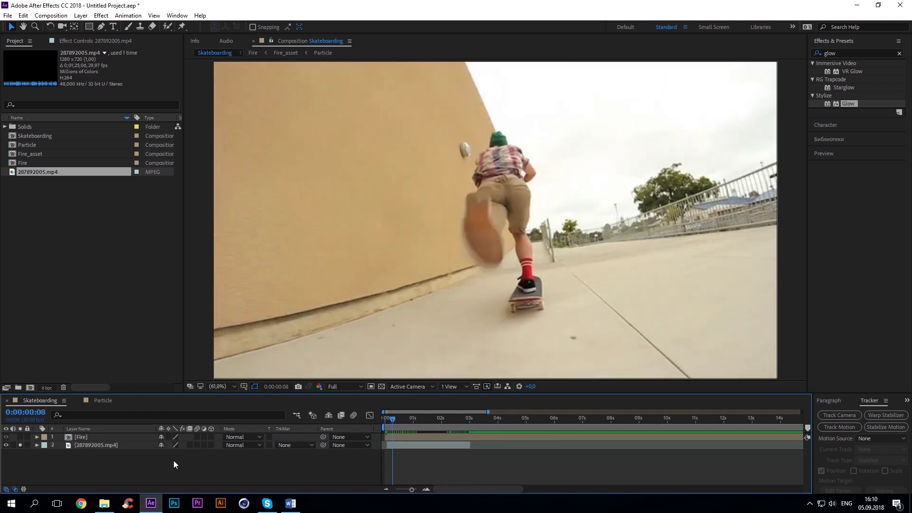
- Add a null object layer, hide the Fire layer, and return to the first frames
{"action": "right_click", "coordinate": [174, 464]}
{"action": "mouse_move", "coordinate": [193, 357]}
{"action": "left_click", "coordinate": [318, 414]}
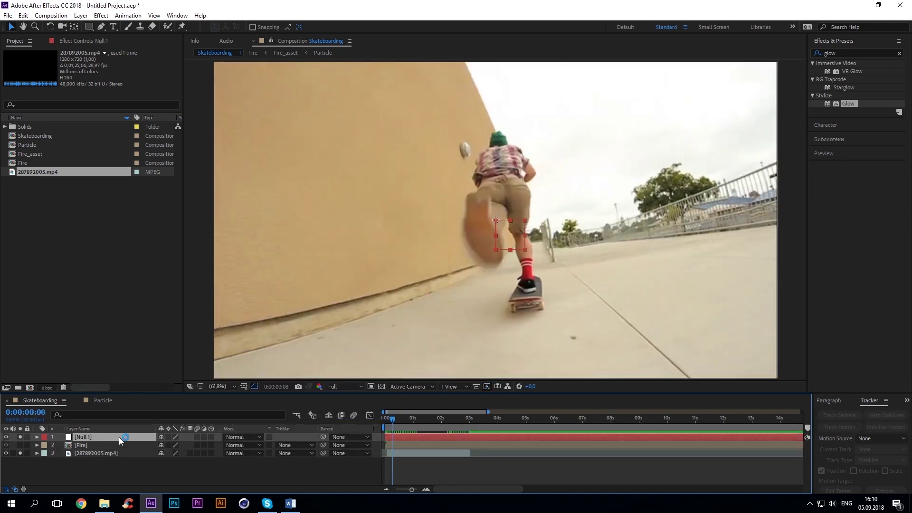
{"action": "left_click", "coordinate": [5, 445]}
{"action": "left_click", "coordinate": [387, 421]}
{"action": "left_click_drag", "start_coordinate": [387, 422], "coordinate": [386, 422]}
- Set a starting Position keyframe for Null 1 with it placed on the skateboard
{"action": "left_click", "coordinate": [394, 456]}
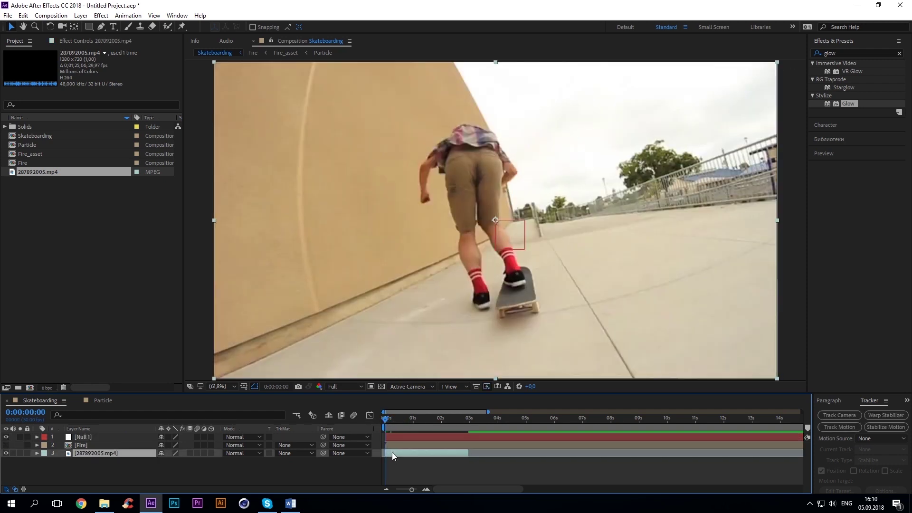
{"action": "left_click", "coordinate": [99, 438]}
{"action": "key", "text": "p"}
{"action": "left_click", "coordinate": [61, 445]}
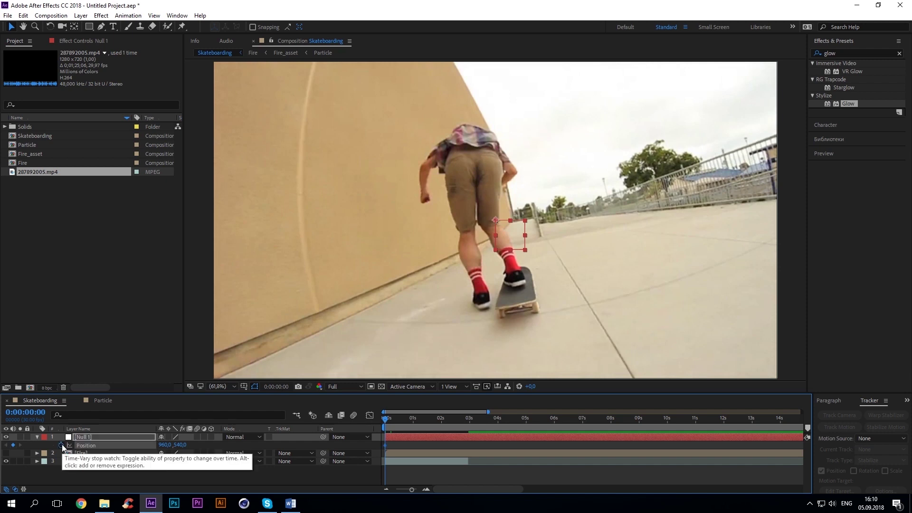
{"action": "left_click_drag", "start_coordinate": [513, 234], "coordinate": [545, 328]}
- Step forward through frames, repositioning Null 1 to follow the board
{"action": "key", "text": "Page_Down"}
{"action": "key", "text": "Page_Down"}
{"action": "key", "text": "Page_Down"}
{"action": "key", "text": "Page_Down"}
{"action": "key", "text": "Page_Down"}
{"action": "key", "text": "Page_Down"}
{"action": "mouse_move", "coordinate": [542, 327]}
{"action": "left_mouse_down"}
{"action": "mouse_move", "coordinate": [555, 314]}
{"action": "mouse_move", "coordinate": [540, 306]}
{"action": "left_mouse_up"}
{"action": "key", "text": "Page_Down"}
{"action": "key", "text": "Page_Down"}
{"action": "key", "text": "Page_Down"}
{"action": "left_click_drag", "start_coordinate": [402, 419], "coordinate": [413, 422]}
{"action": "left_click_drag", "start_coordinate": [540, 306], "coordinate": [532, 306]}
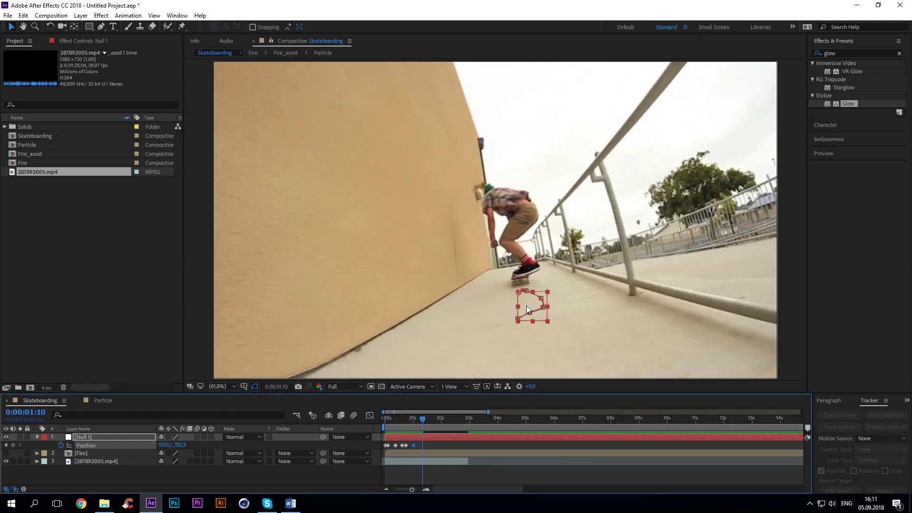
{"action": "key", "text": "Page_Down"}
{"action": "key", "text": "Page_Down"}
{"action": "key", "text": "Page_Down"}
{"action": "key", "text": "Left"}
{"action": "key", "text": "Left"}
{"action": "key", "text": "Left"}
{"action": "key", "text": "Page_Down"}
{"action": "key", "text": "Page_Down"}
{"action": "key", "text": "Page_Down"}
{"action": "key", "text": "Left"}
{"action": "key", "text": "Left"}
{"action": "key", "text": "Left"}
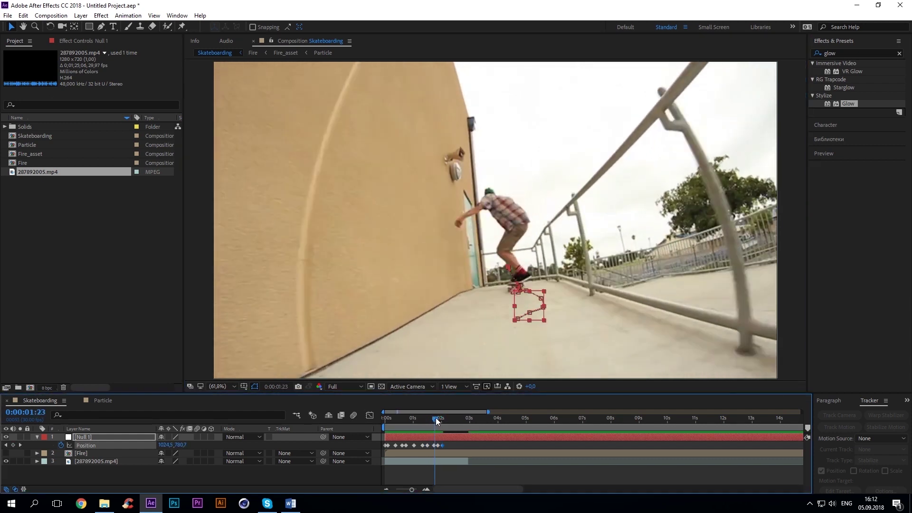
{"action": "key", "text": "Page_Down"}
{"action": "key", "text": "Page_Down"}
{"action": "key", "text": "Page_Down"}
- Keep nudging Null 1 onto the board through later frames, then open the Fire comp
{"action": "key", "text": "shift+Up"}
{"action": "key", "text": "shift+Up"}
{"action": "key", "text": "shift+Up"}
{"action": "key", "text": "Page_Down"}
{"action": "key", "text": "Page_Down"}
{"action": "key", "text": "Page_Down"}
{"action": "key", "text": "shift+Up"}
{"action": "key", "text": "shift+Up"}
{"action": "key", "text": "shift+Up"}
{"action": "key", "text": "shift+Left"}
{"action": "left_click_drag", "start_coordinate": [442, 417], "coordinate": [447, 415]}
{"action": "key", "text": "Page_Down"}
{"action": "key", "text": "Page_Down"}
{"action": "key", "text": "Page_Down"}
{"action": "key", "text": "Up"}
{"action": "key", "text": "Page_Down"}
{"action": "key", "text": "Page_Down"}
{"action": "key", "text": "Page_Down"}
{"action": "key", "text": "Up"}
{"action": "key", "text": "Left"}
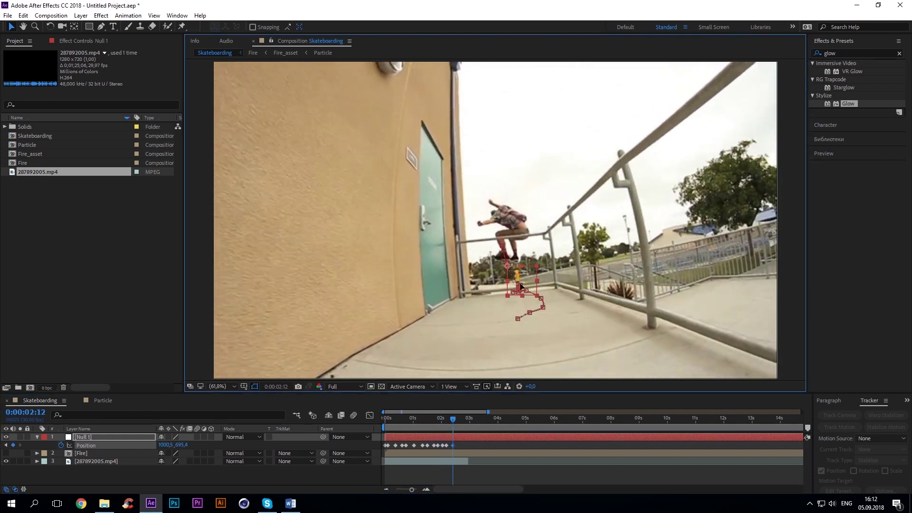
{"action": "key", "text": "Page_Down"}
{"action": "key", "text": "Page_Down"}
{"action": "key", "text": "Page_Down"}
{"action": "key", "text": "space"}
{"action": "key", "text": "space"}
{"action": "left_click_drag", "start_coordinate": [519, 284], "coordinate": [519, 295]}
{"action": "key", "text": "space"}
{"action": "key", "text": "space"}
{"action": "double_click", "coordinate": [93, 454]}
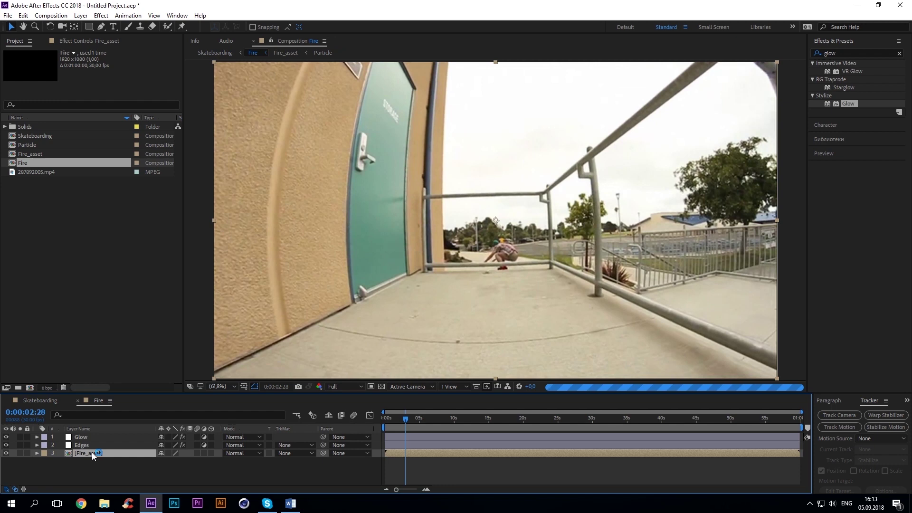
- In Fire_asset, link the Particular emitter Position to Null 1 with an expression
{"action": "double_click", "coordinate": [89, 453]}
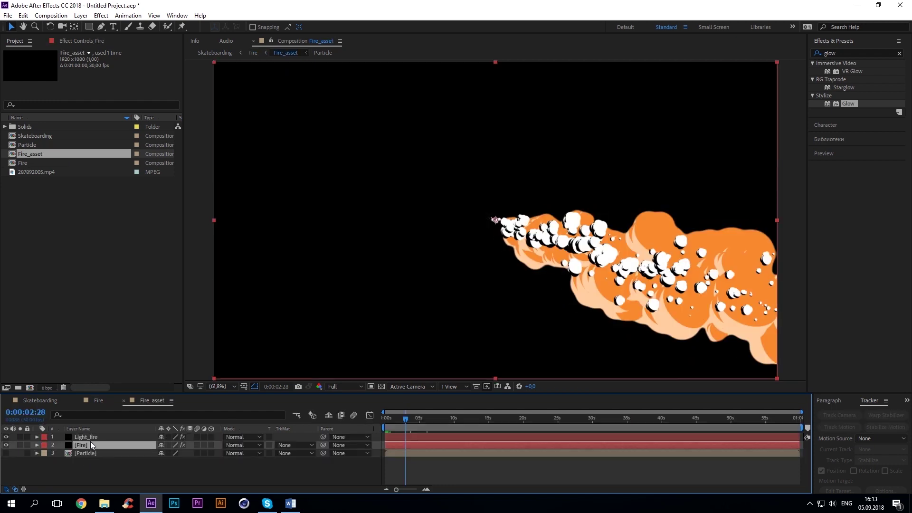
{"action": "left_click", "coordinate": [81, 42]}
{"action": "left_click", "coordinate": [14, 121]}
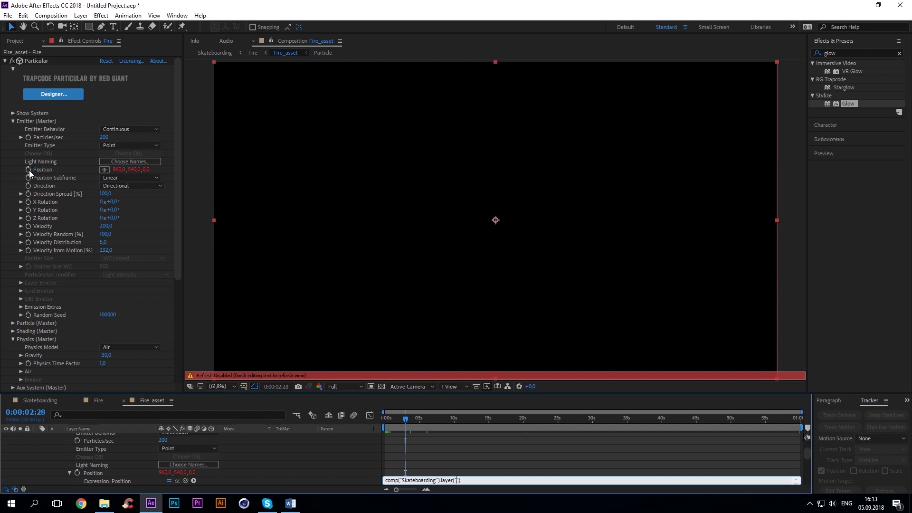
{"action": "type", "text": "Null 1"}
{"action": "left_click", "coordinate": [273, 450]}
- Check the fire at an earlier frame, collapse the layer properties, and return to Skateboarding
{"action": "left_click", "coordinate": [396, 420]}
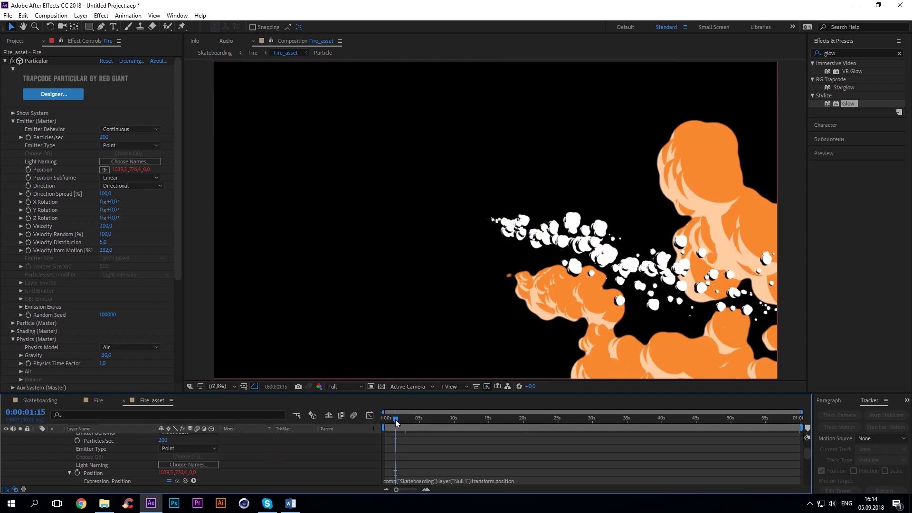
{"action": "key", "text": "u"}
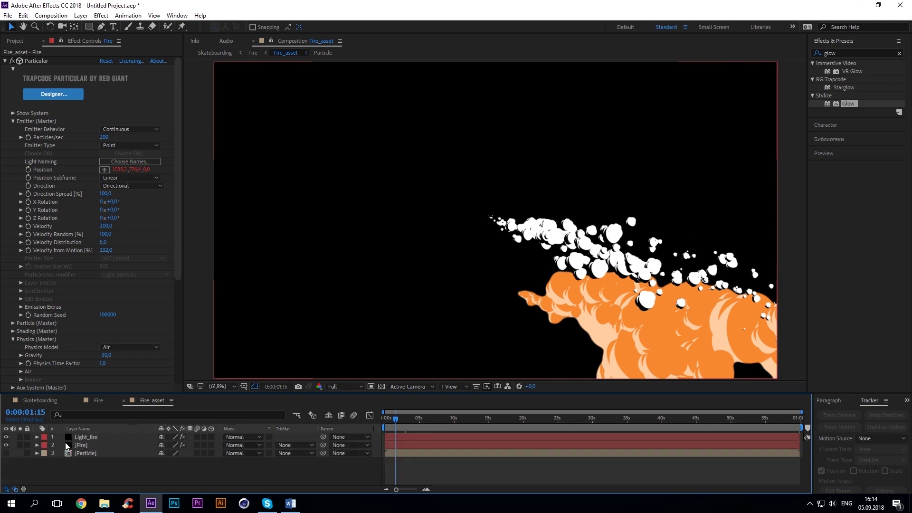
{"action": "left_click", "coordinate": [80, 437]}
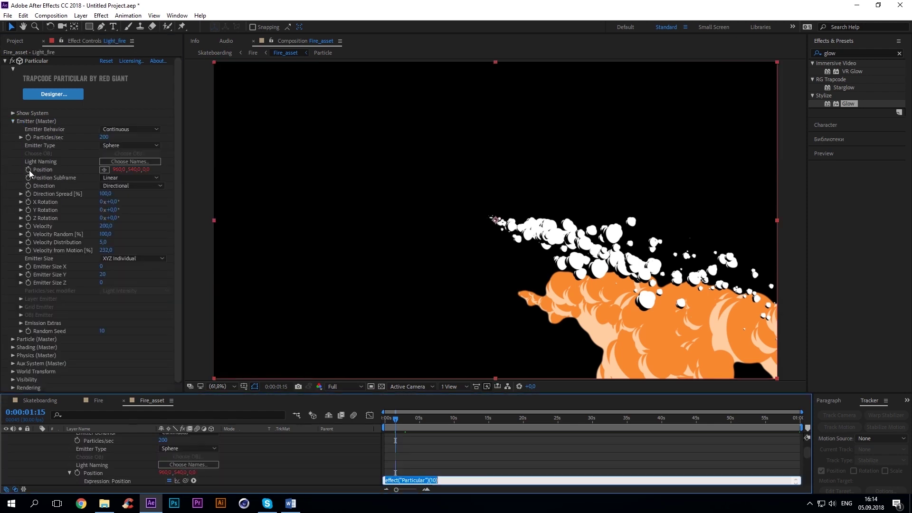
{"action": "left_click", "coordinate": [43, 400]}
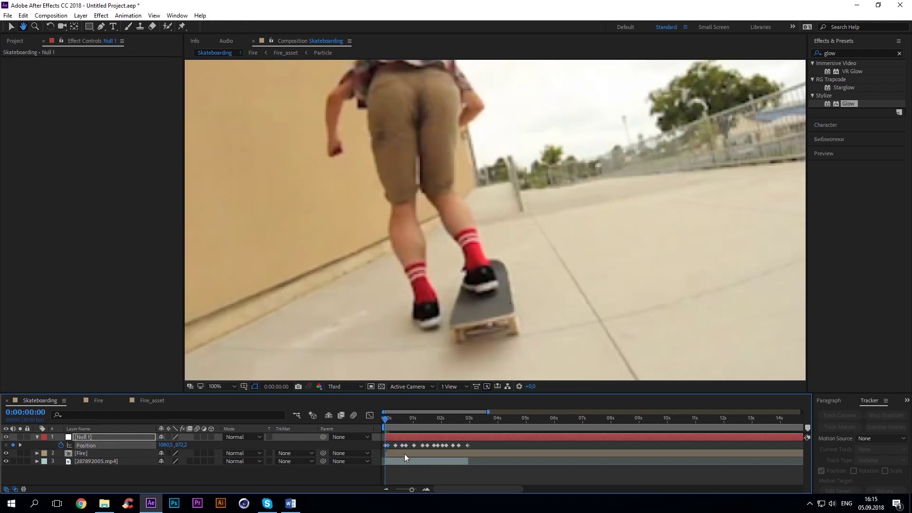
- Preview the fire following the board, then start a new composition named Speedline
{"action": "key", "text": "space"}
{"action": "scroll", "coordinate": [469, 297], "scroll_direction": "down", "scroll_amount": 2}
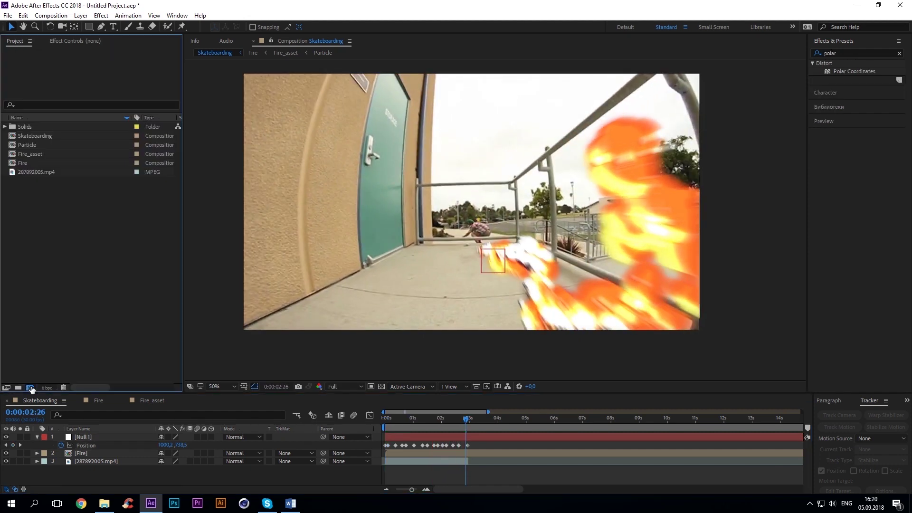
{"action": "left_click", "coordinate": [30, 388]}
{"action": "type", "text": "Speedline"}
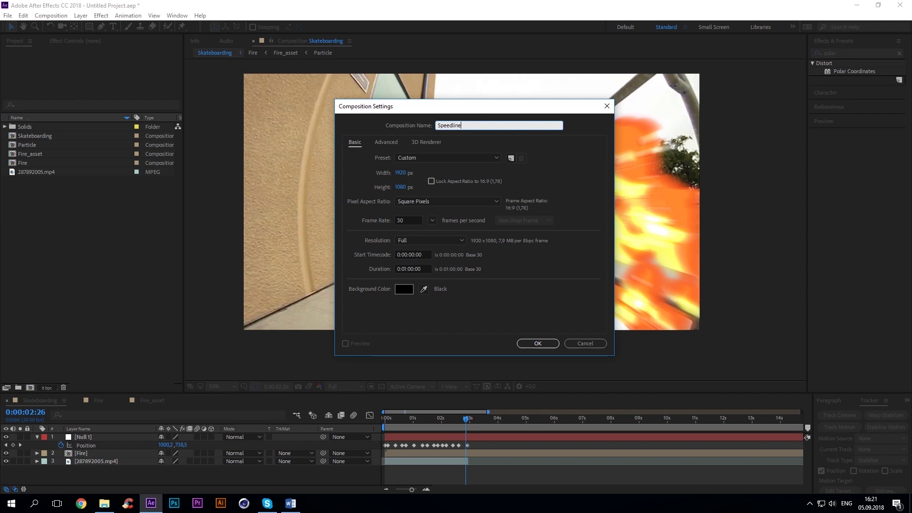
- Confirm the Speedline comp and add a new solid layer named Fractal
{"action": "left_click", "coordinate": [539, 346]}
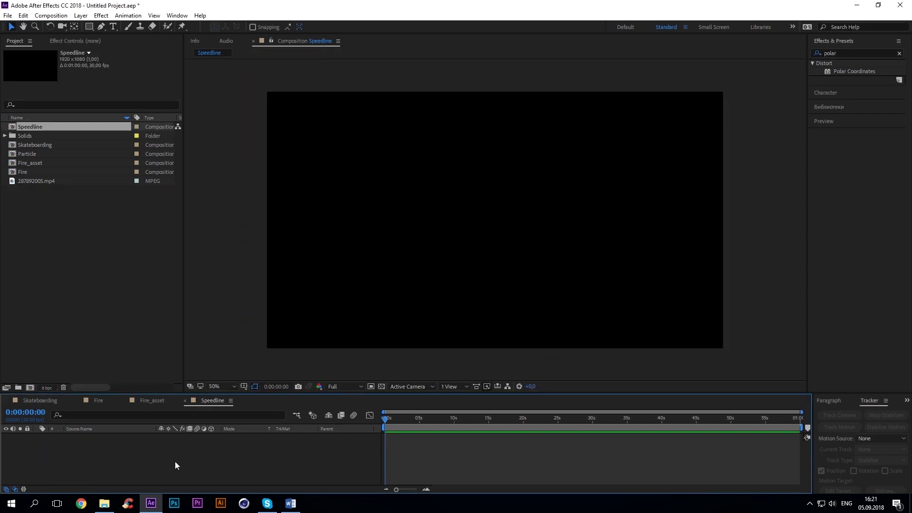
{"action": "right_click", "coordinate": [176, 464]}
{"action": "mouse_move", "coordinate": [278, 357]}
{"action": "left_click", "coordinate": [304, 380]}
{"action": "type", "text": "Fractal"}
{"action": "key", "text": "Return"}
- Apply Fractal Noise to the Fractal solid and set its Contrast to 465
{"action": "left_click", "coordinate": [836, 52]}
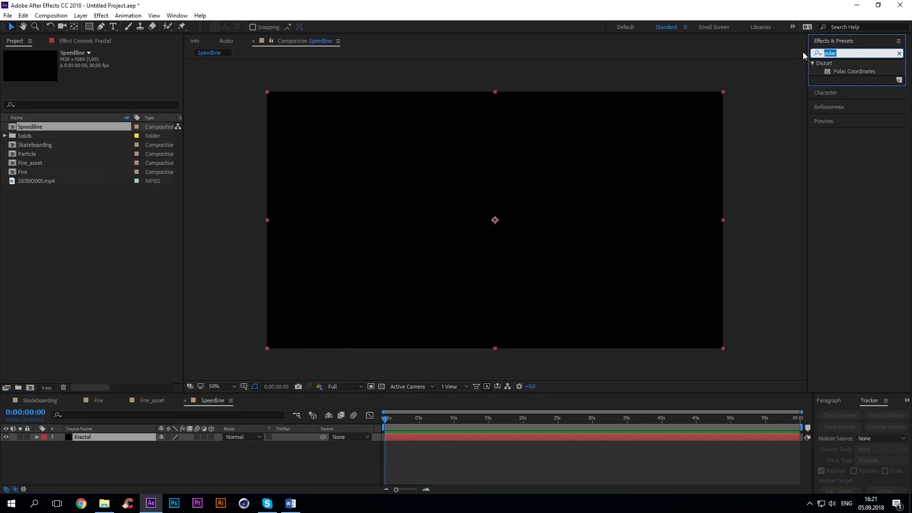
{"action": "type", "text": "fra"}
{"action": "double_click", "coordinate": [858, 176]}
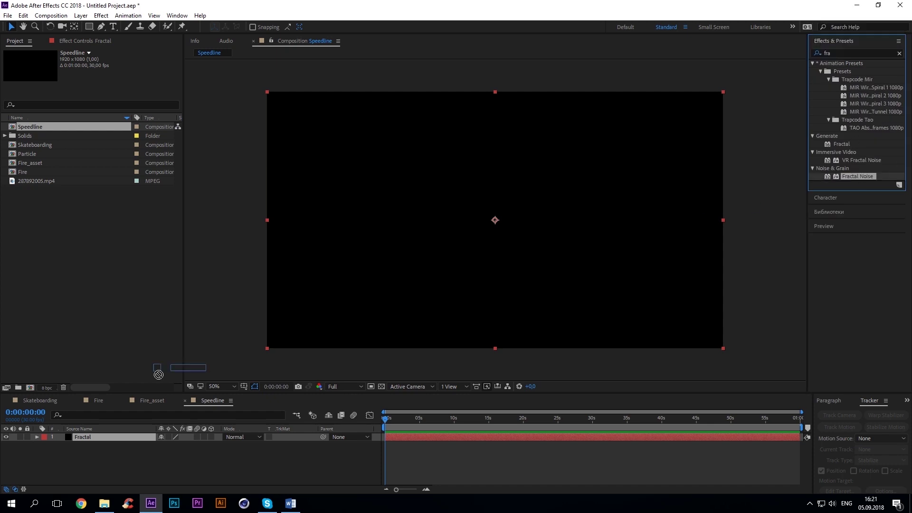
{"action": "left_click", "coordinate": [105, 93]}
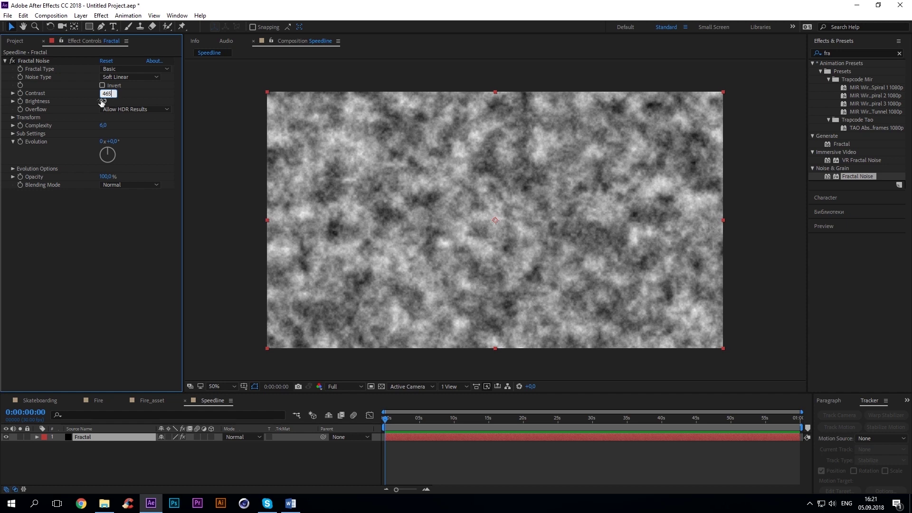
{"action": "left_click", "coordinate": [101, 102]}
{"action": "type", "text": "60"}
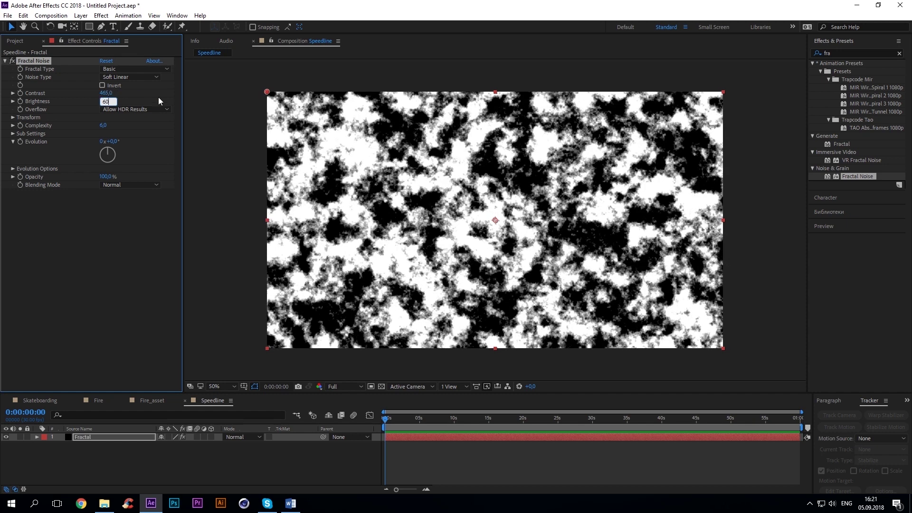
- Set the noise Brightness to 60 and drive Evolution with the expression time*1000
{"action": "key", "text": "Return"}
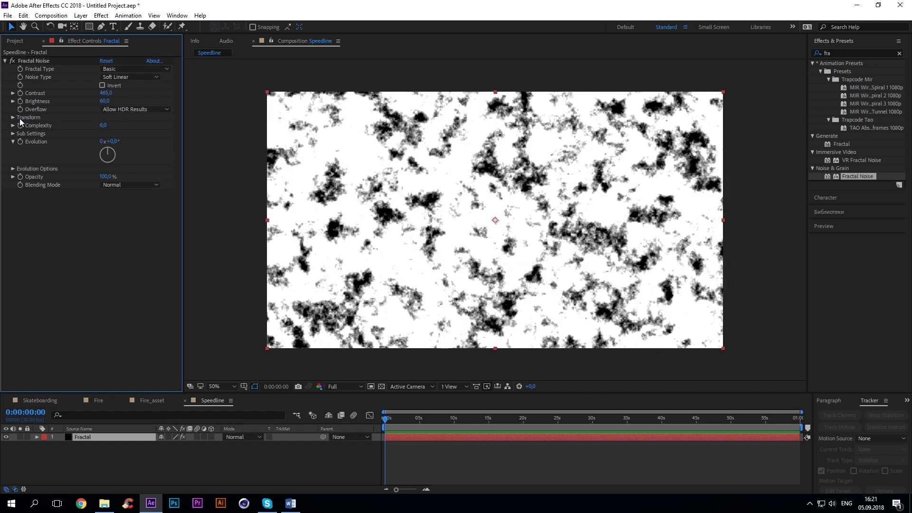
{"action": "left_click", "coordinate": [19, 141], "text": "alt"}
{"action": "type", "text": "time*1000"}
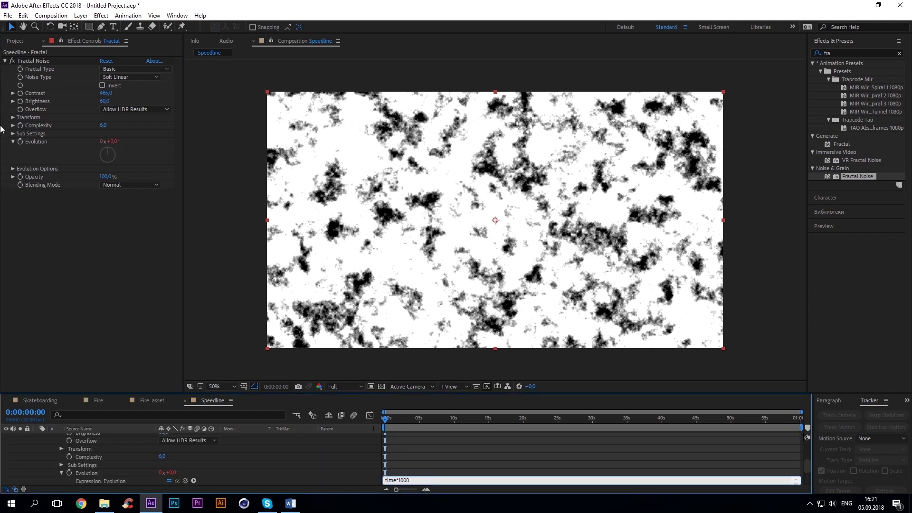
{"action": "left_click", "coordinate": [78, 229]}
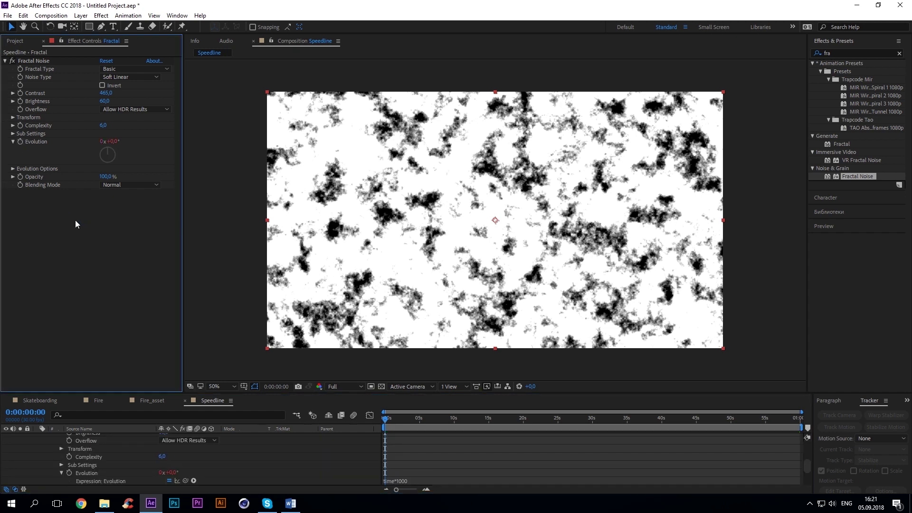
- Turn off Uniform Scaling and set the noise Scale Height to 10000
{"action": "scroll", "coordinate": [109, 458], "scroll_direction": "up", "scroll_amount": 5}
{"action": "left_click", "coordinate": [37, 437]}
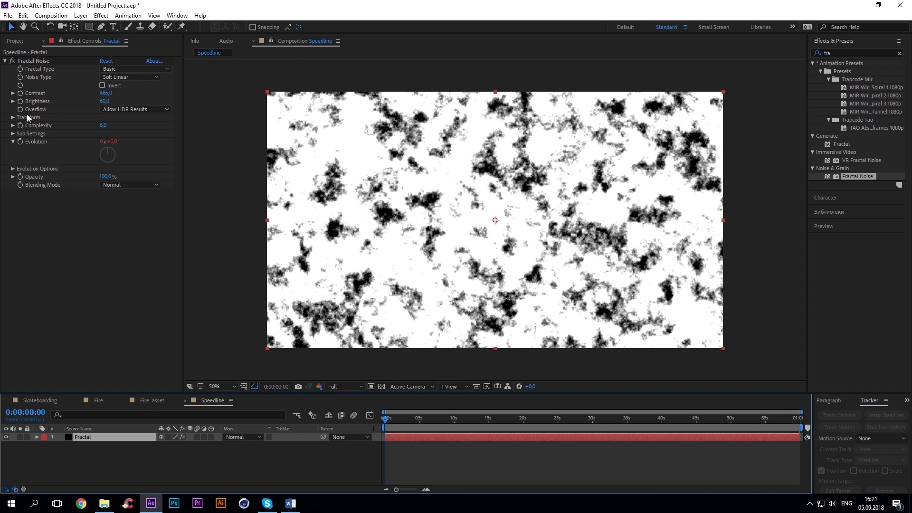
{"action": "left_click", "coordinate": [14, 117]}
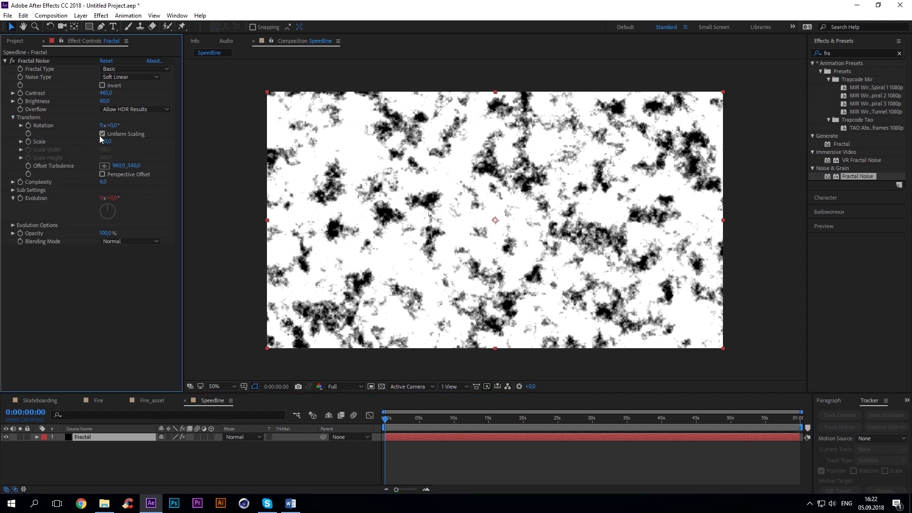
{"action": "left_click", "coordinate": [102, 133]}
{"action": "left_click", "coordinate": [108, 171]}
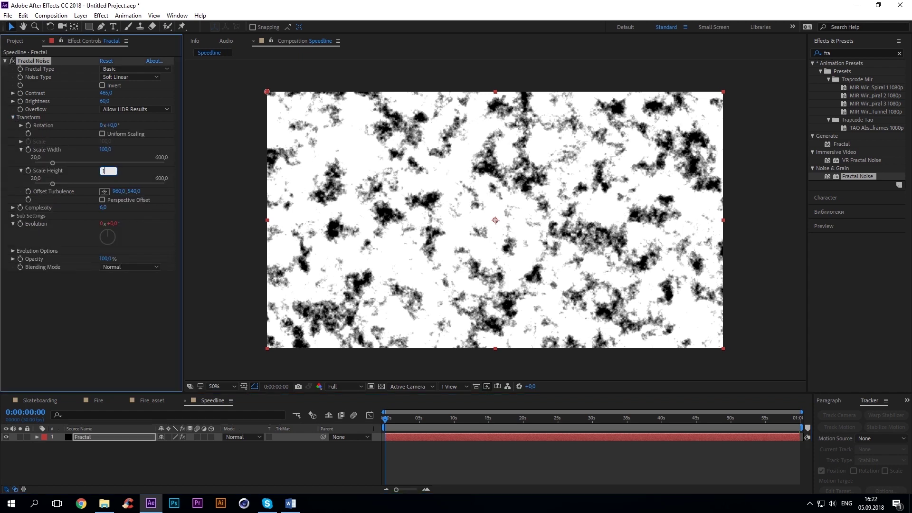
{"action": "type", "text": "0000"}
{"action": "key", "text": "Return"}
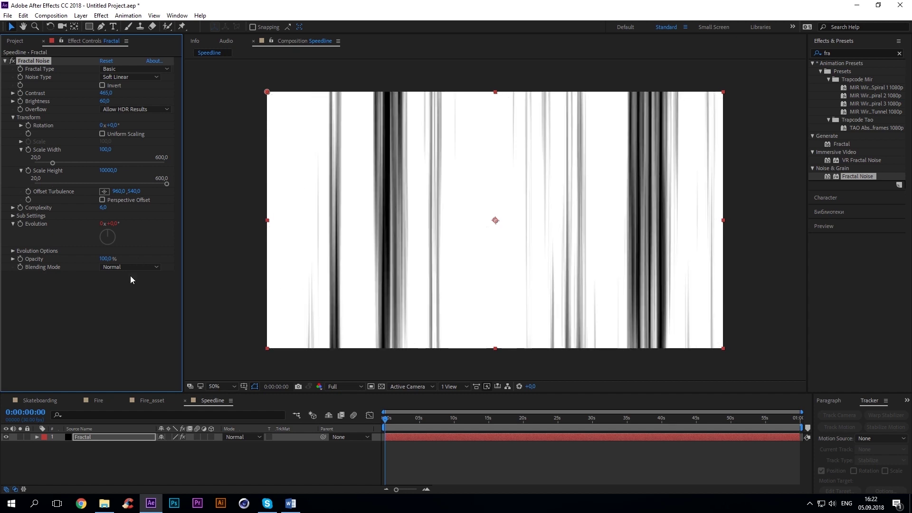
{"action": "left_click", "coordinate": [13, 117]}
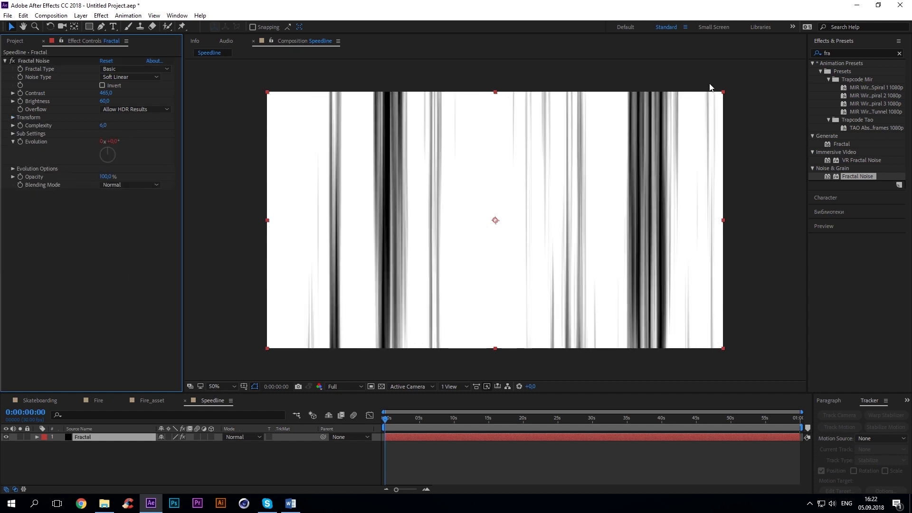
- Apply Polar Coordinates to Fractal with Interpolation 100% and Rect to Polar conversion
{"action": "double_click", "coordinate": [835, 53]}
{"action": "type", "text": "polar"}
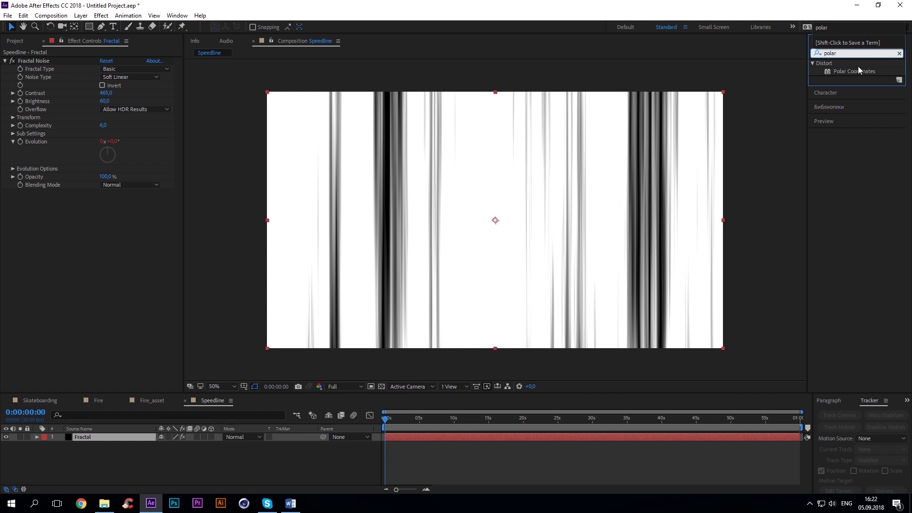
{"action": "left_click_drag", "start_coordinate": [859, 71], "coordinate": [114, 444]}
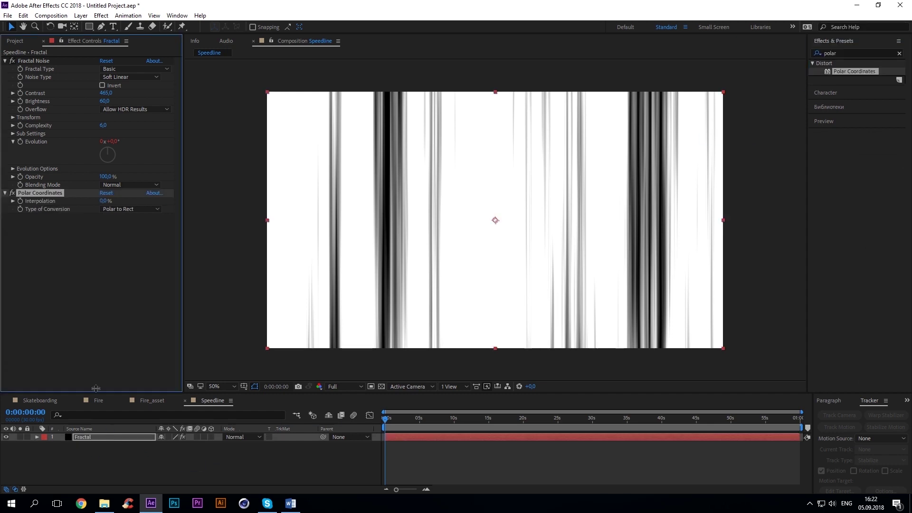
{"action": "left_click_drag", "start_coordinate": [101, 201], "coordinate": [169, 198]}
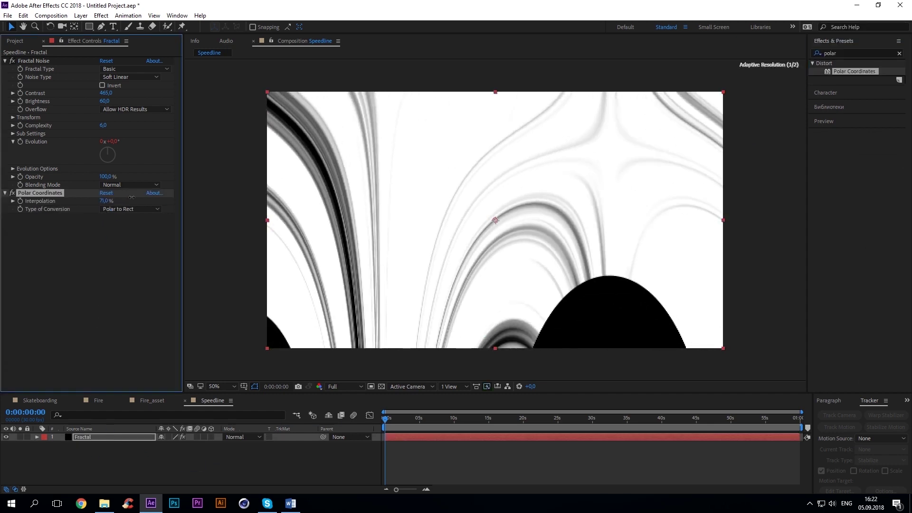
{"action": "left_click", "coordinate": [130, 209]}
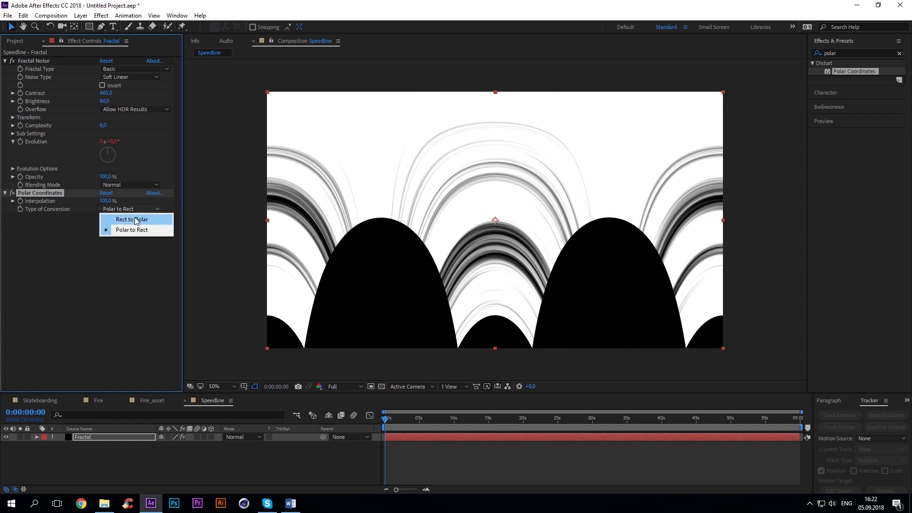
{"action": "left_click", "coordinate": [134, 219]}
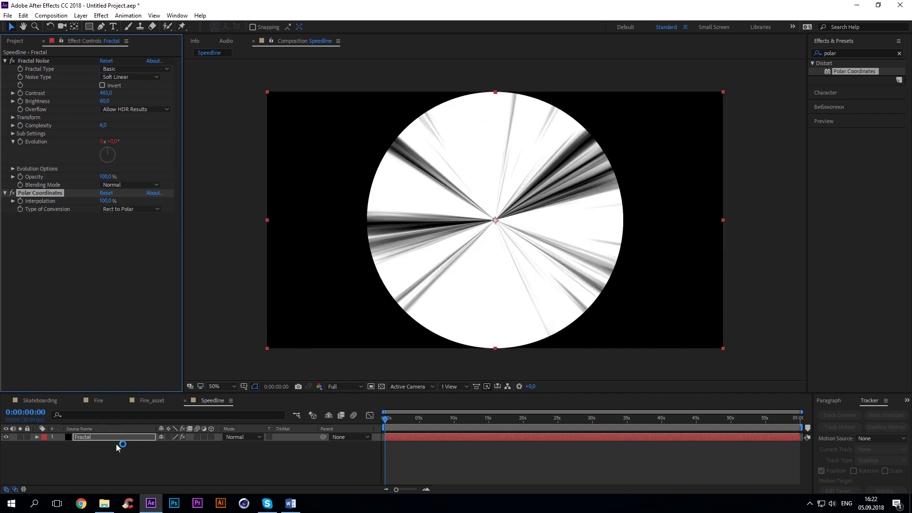
- Scale up the Fractal layer so the radial lines fill the frame
{"action": "left_click", "coordinate": [103, 439]}
{"action": "key", "text": "s"}
{"action": "left_click_drag", "start_coordinate": [171, 445], "coordinate": [257, 447]}
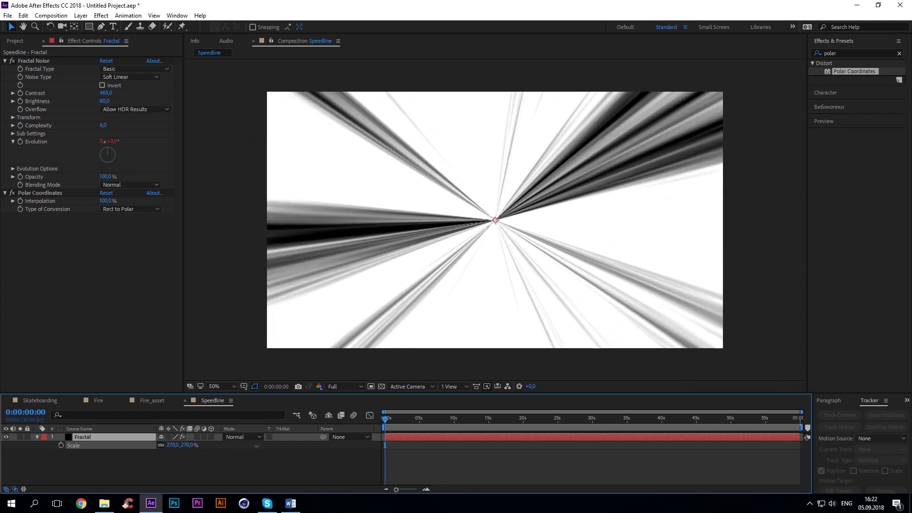
{"action": "left_click", "coordinate": [421, 418]}
{"action": "key", "text": "p"}
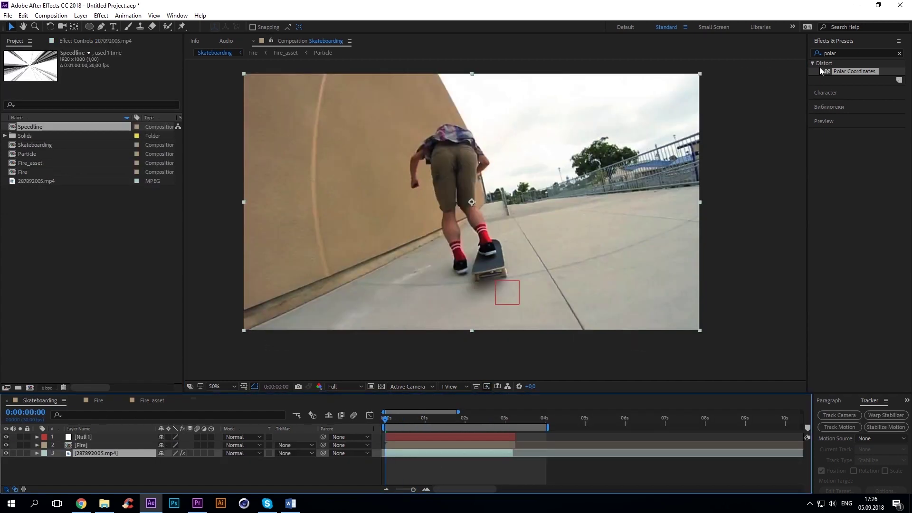
- Apply Curves to the skate clip, darkening the RGB curve and raising the blue curve
{"action": "triple_click", "coordinate": [855, 52]}
{"action": "type", "text": "curves"}
{"action": "double_click", "coordinate": [841, 70]}
{"action": "mouse_move", "coordinate": [80, 157]}
{"action": "left_mouse_down"}
{"action": "mouse_move", "coordinate": [87, 165]}
{"action": "mouse_move", "coordinate": [76, 154]}
{"action": "mouse_move", "coordinate": [88, 157]}
{"action": "left_mouse_up"}
{"action": "left_click", "coordinate": [130, 68]}
{"action": "left_click", "coordinate": [121, 108]}
{"action": "left_click", "coordinate": [130, 69]}
{"action": "left_click", "coordinate": [121, 88]}
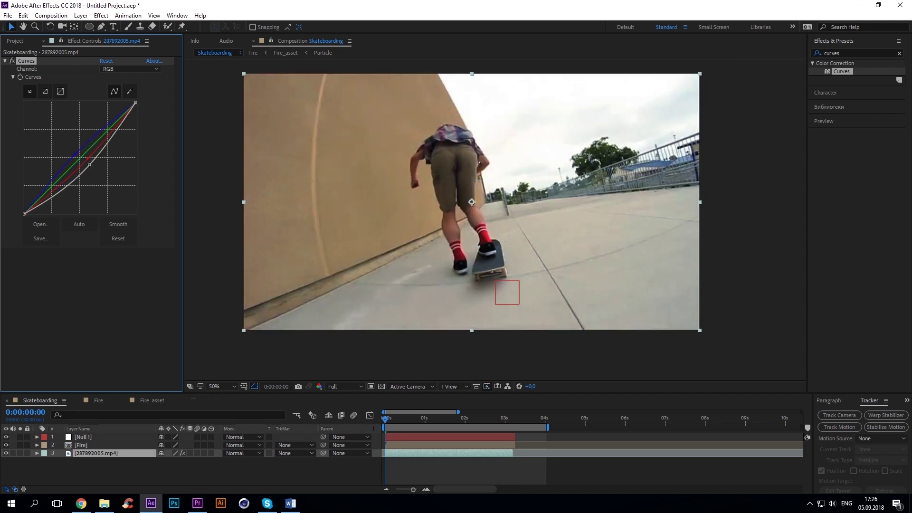
- Refine the RGB and red curves, then place the Speedline comp above the skate footage
{"action": "left_click_drag", "start_coordinate": [135, 102], "coordinate": [137, 123]}
{"action": "left_click", "coordinate": [131, 69]}
{"action": "left_click", "coordinate": [121, 88]}
{"action": "mouse_move", "coordinate": [90, 161]}
{"action": "left_mouse_down"}
{"action": "mouse_move", "coordinate": [70, 147]}
{"action": "mouse_move", "coordinate": [101, 166]}
{"action": "left_mouse_up"}
{"action": "key", "text": "Down"}
{"action": "key", "text": "Down"}
{"action": "key", "text": "Up"}
{"action": "key", "text": "Up"}
{"action": "key", "text": "Up"}
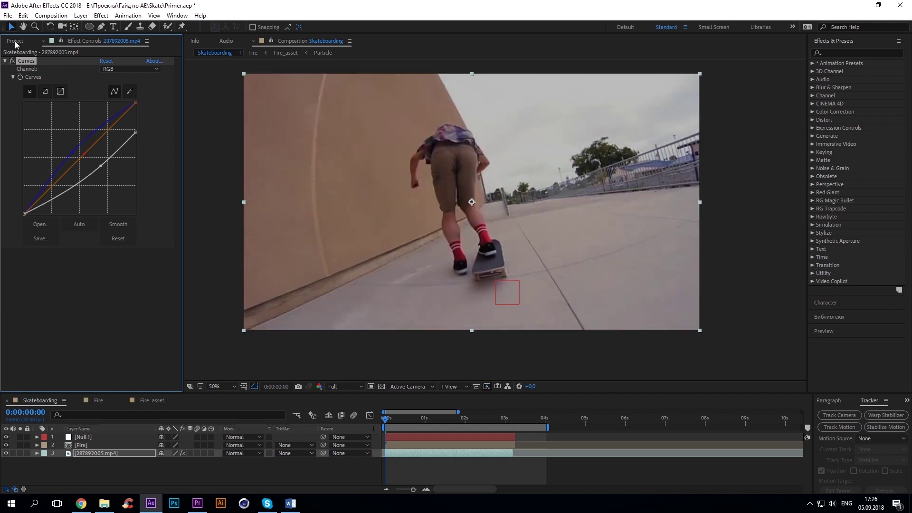
{"action": "left_click", "coordinate": [16, 41]}
{"action": "mouse_move", "coordinate": [29, 127]}
{"action": "left_mouse_down"}
{"action": "mouse_move", "coordinate": [97, 462]}
{"action": "mouse_move", "coordinate": [89, 447]}
{"action": "left_mouse_up"}
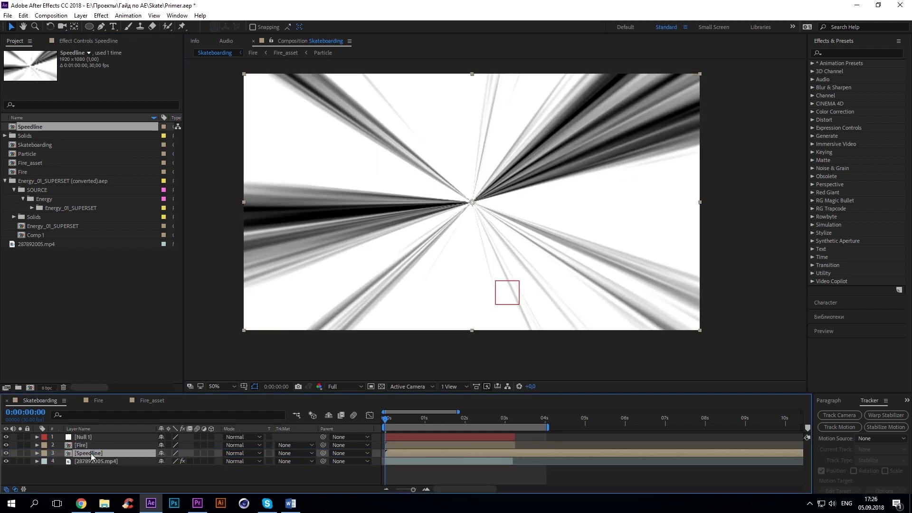
- Set Speedline to Screen mode and give it an inverted elliptical mask feathered 220 px
{"action": "left_click", "coordinate": [242, 453]}
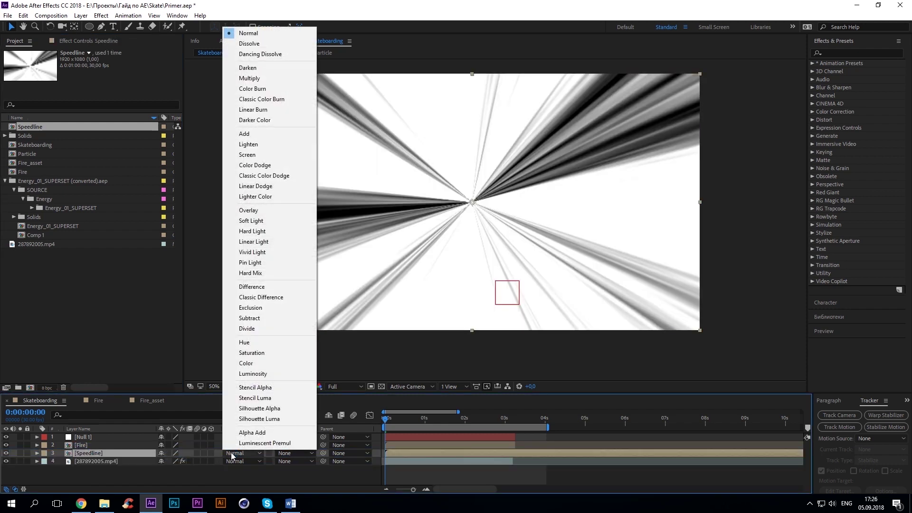
{"action": "left_click", "coordinate": [247, 155]}
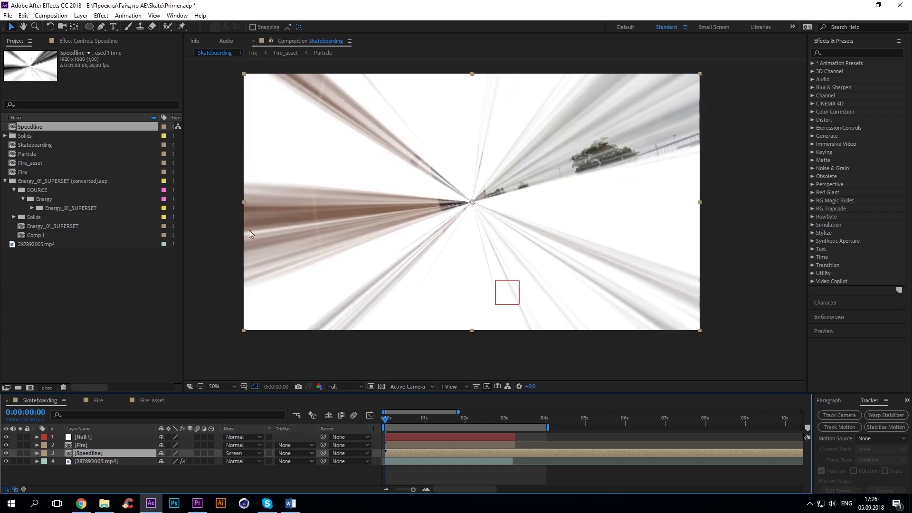
{"action": "double_click", "coordinate": [90, 28]}
{"action": "left_click", "coordinate": [195, 470]}
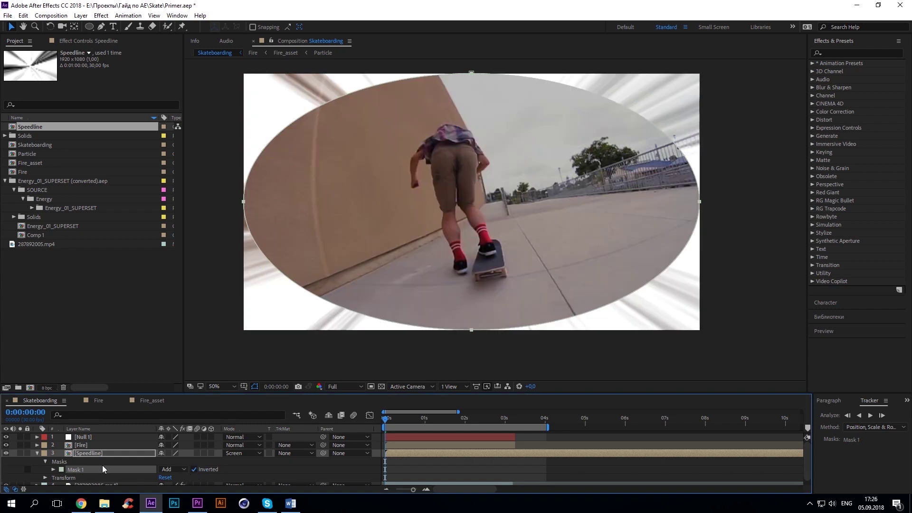
{"action": "left_click", "coordinate": [52, 468]}
{"action": "left_click", "coordinate": [169, 464]}
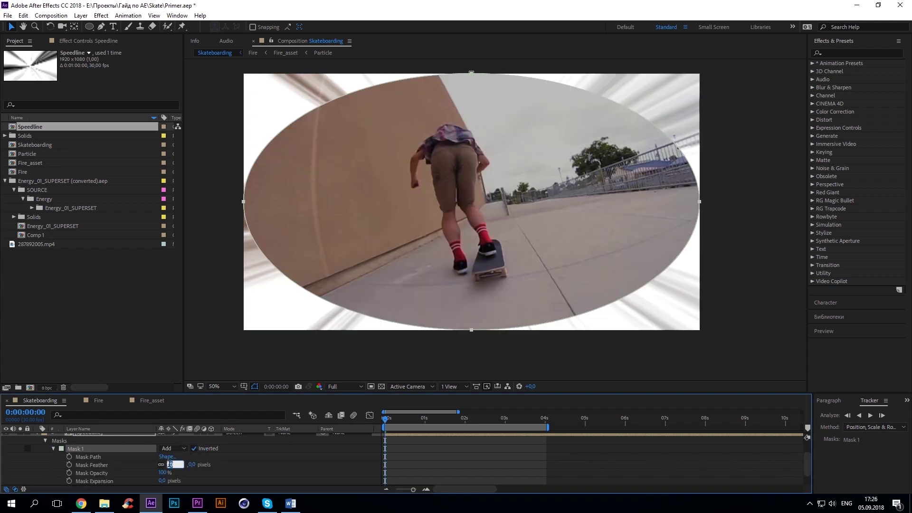
{"action": "type", "text": "220"}
{"action": "key", "text": "Return"}
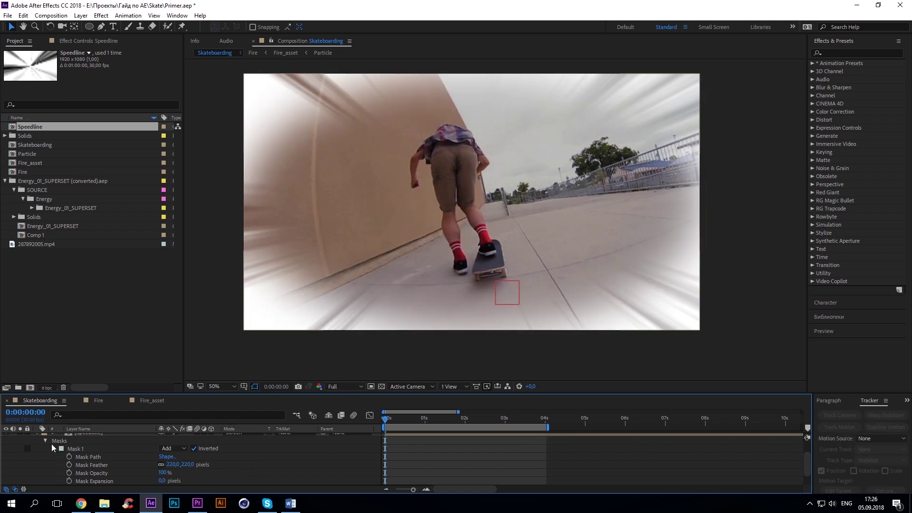
- Apply the Invert effect to the Speedline layer, found by searching 'inv'
{"action": "left_click", "coordinate": [52, 448]}
{"action": "left_click", "coordinate": [67, 448]}
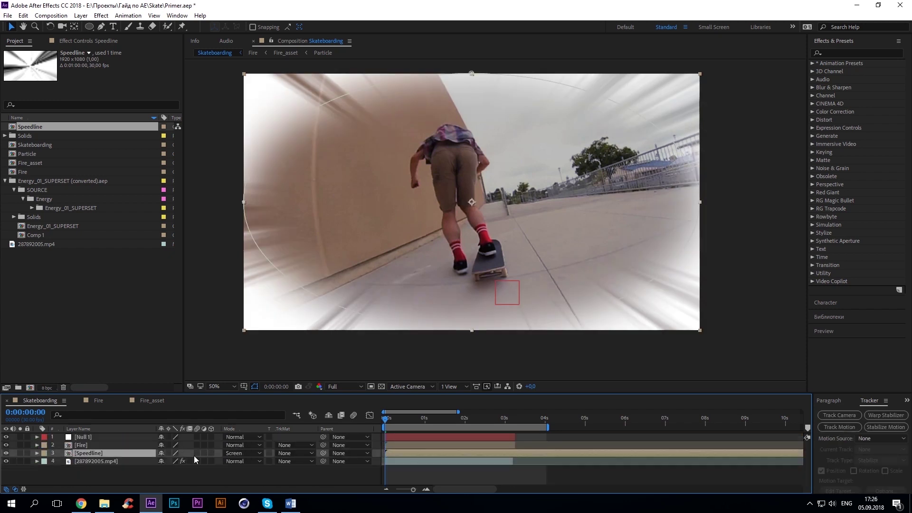
{"action": "left_click", "coordinate": [839, 53]}
{"action": "type", "text": "inv"}
{"action": "left_click_drag", "start_coordinate": [849, 71], "coordinate": [104, 450]}
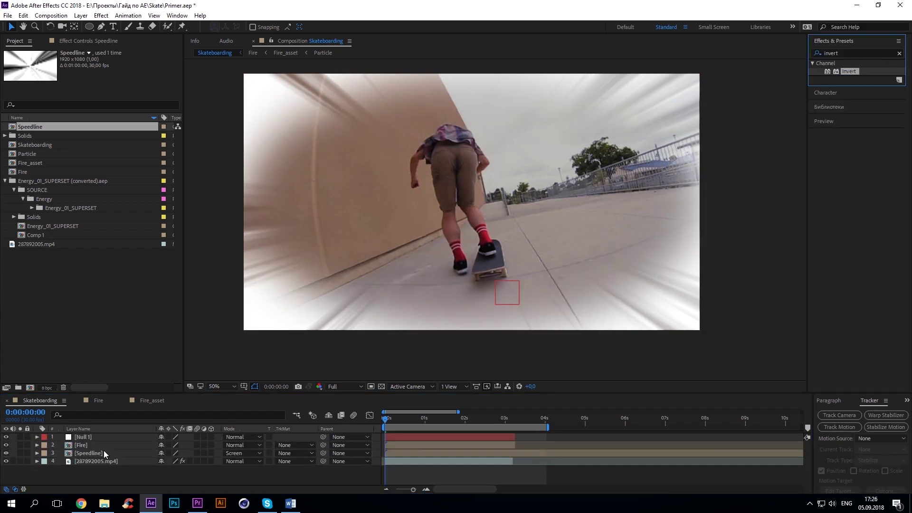
{"action": "left_click", "coordinate": [21, 41]}
- Create a new black solid layer and place it below the Fire layer
{"action": "right_click", "coordinate": [115, 472]}
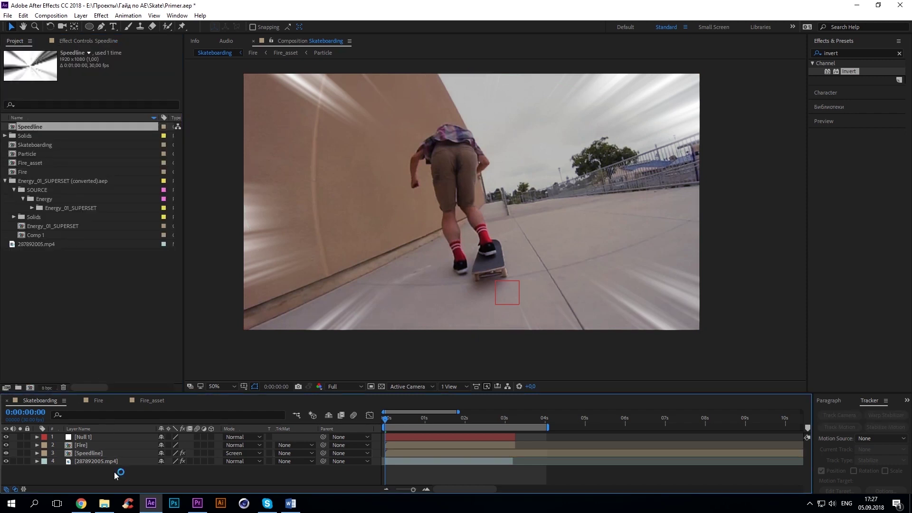
{"action": "mouse_move", "coordinate": [149, 368]}
{"action": "left_click", "coordinate": [258, 391]}
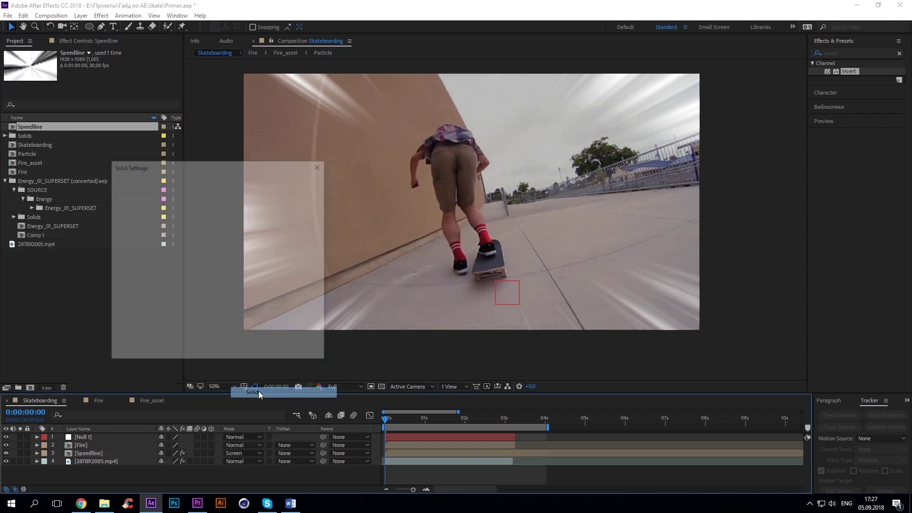
{"action": "left_click", "coordinate": [243, 355]}
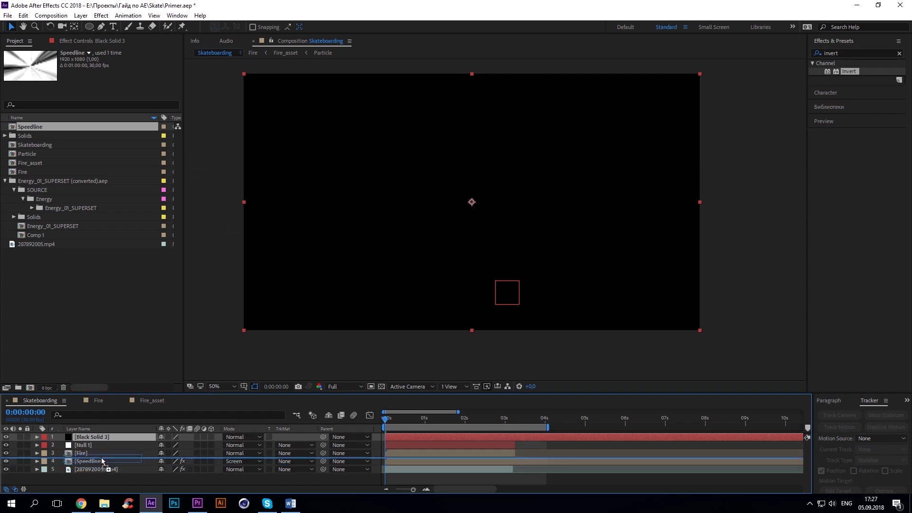
{"action": "left_click_drag", "start_coordinate": [103, 451], "coordinate": [115, 455]}
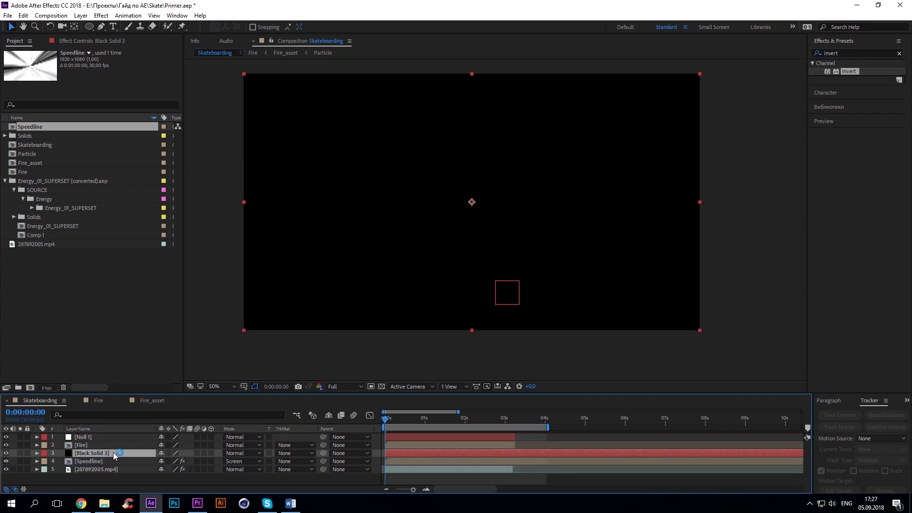
- Add an ellipse mask with 350 feather to Black Solid 3 and set its opacity to 60%
{"action": "double_click", "coordinate": [89, 27]}
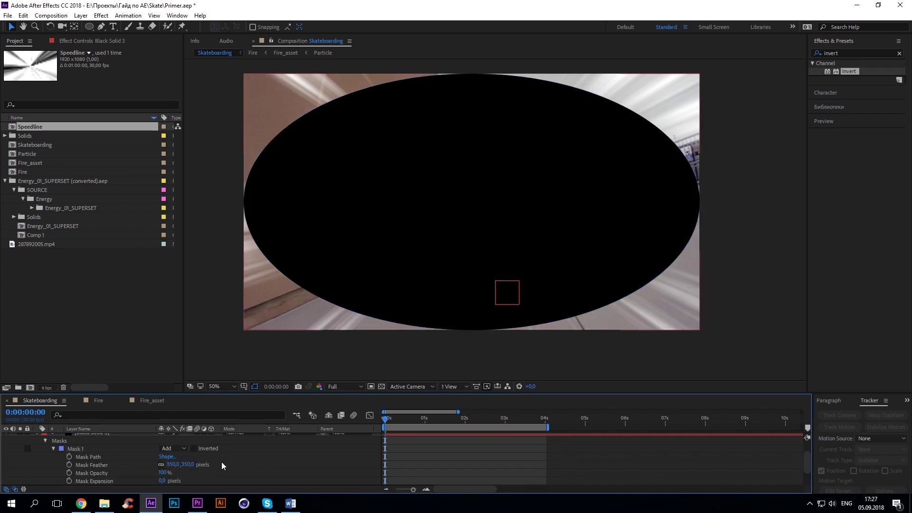
{"action": "key", "text": "Return"}
{"action": "scroll", "coordinate": [87, 457], "scroll_direction": "up", "scroll_amount": 2}
{"action": "left_click", "coordinate": [90, 453]}
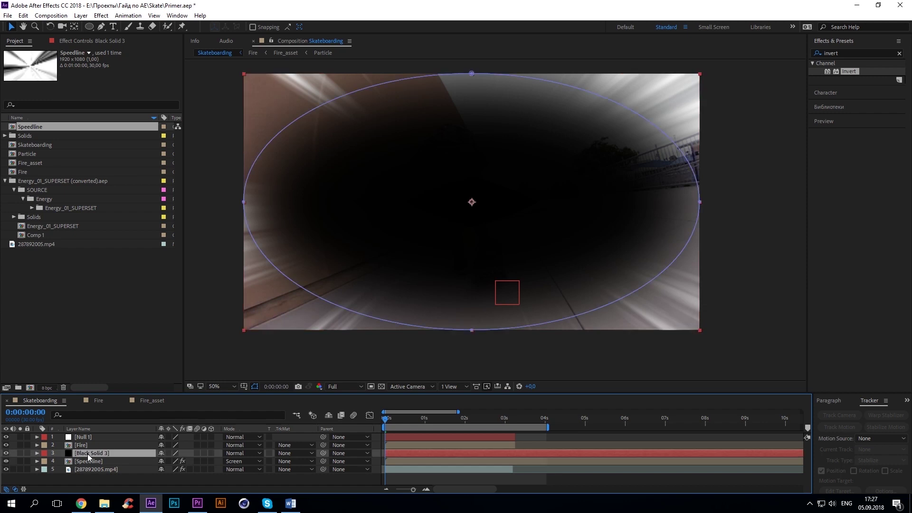
{"action": "key", "text": "t"}
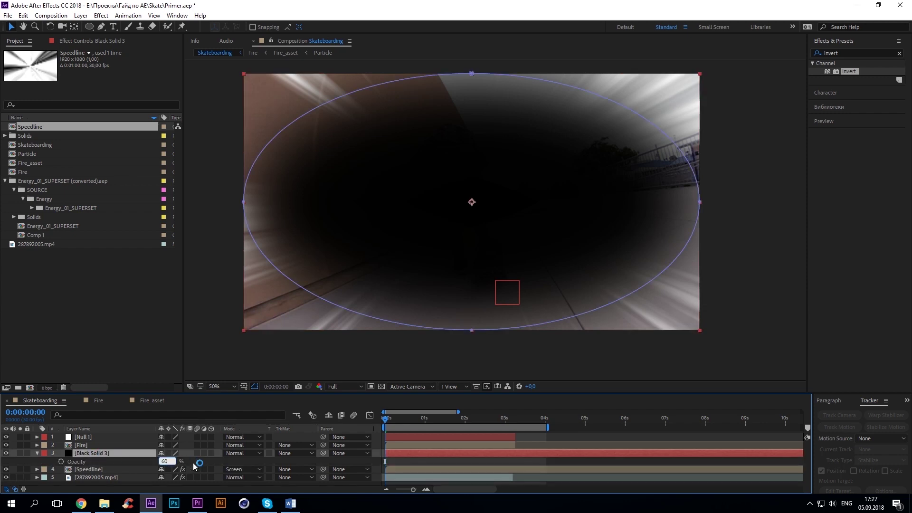
{"action": "key", "text": "Return"}
- Set Black Solid 3 to Linear Burn, invert its mask, and preview the vignette
{"action": "left_click", "coordinate": [244, 453]}
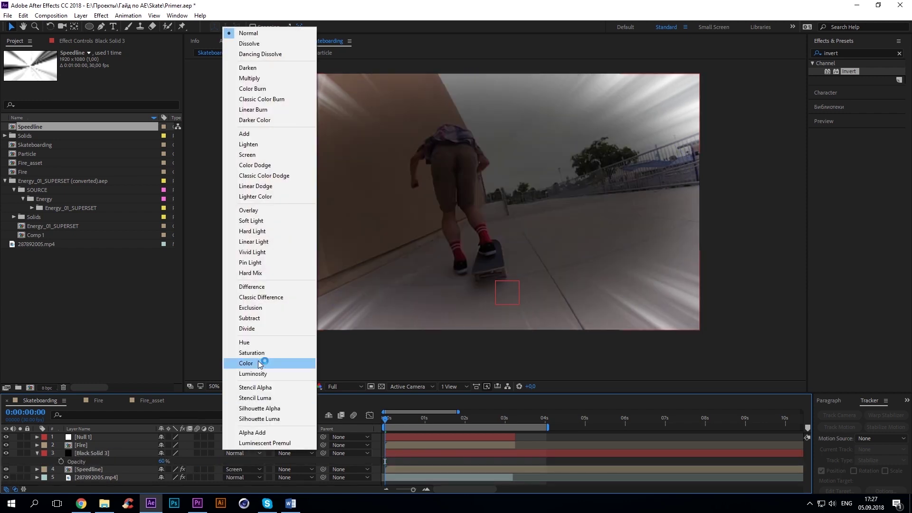
{"action": "left_click", "coordinate": [280, 110]}
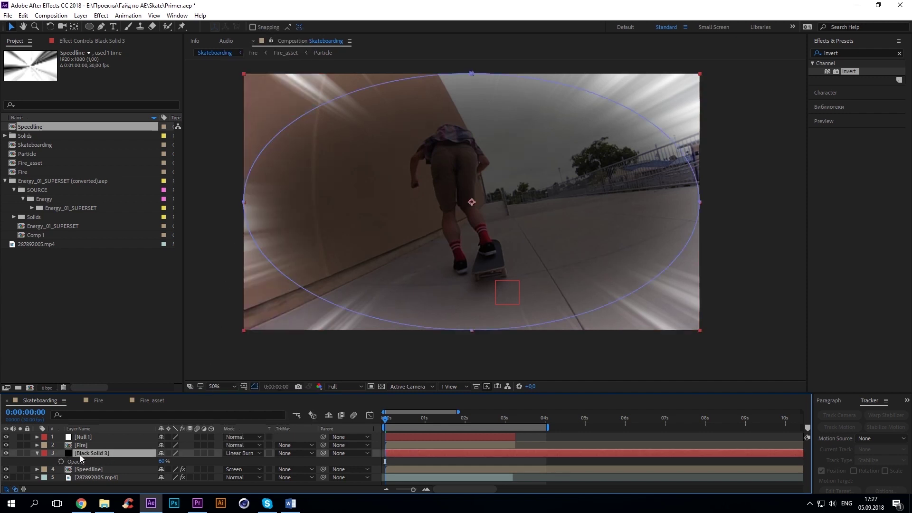
{"action": "key", "text": "m"}
{"action": "left_click", "coordinate": [194, 461]}
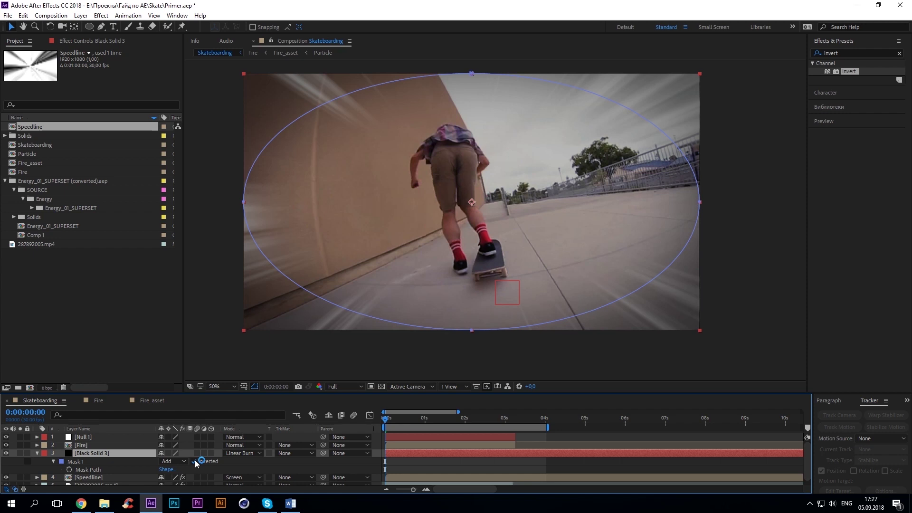
{"action": "left_click", "coordinate": [248, 470]}
{"action": "key", "text": "space"}
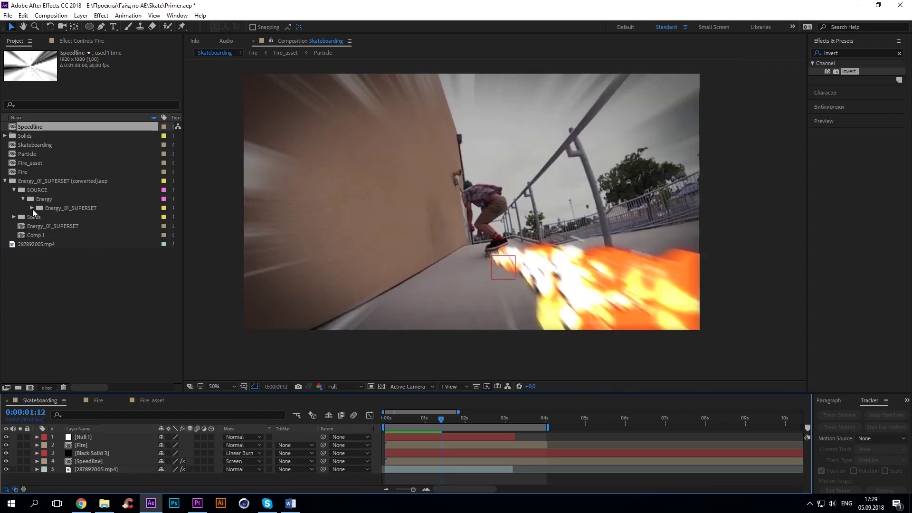
- Place Energy_01_SUPERSET at the top of the timeline starting near 2 seconds
{"action": "left_click_drag", "start_coordinate": [48, 226], "coordinate": [80, 439]}
{"action": "left_click_drag", "start_coordinate": [431, 440], "coordinate": [514, 423]}
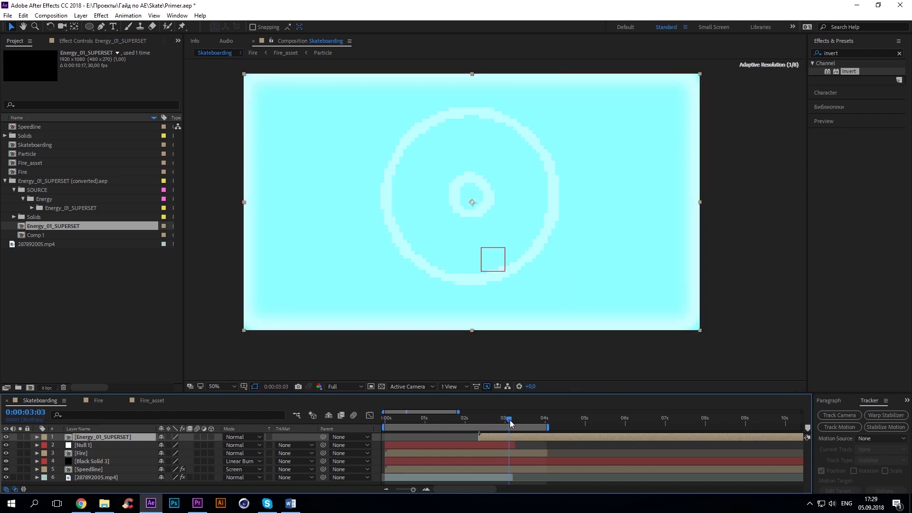
{"action": "left_click_drag", "start_coordinate": [510, 421], "coordinate": [517, 430]}
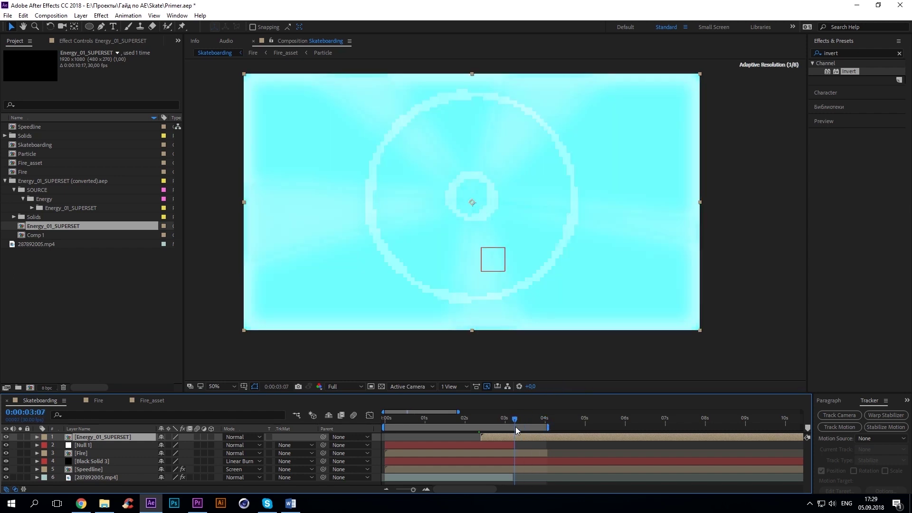
- Check the Fire, Black Solid 3 and Speedline layers, then preview the composition from the start
{"action": "left_click", "coordinate": [121, 455]}
{"action": "left_click", "coordinate": [110, 462]}
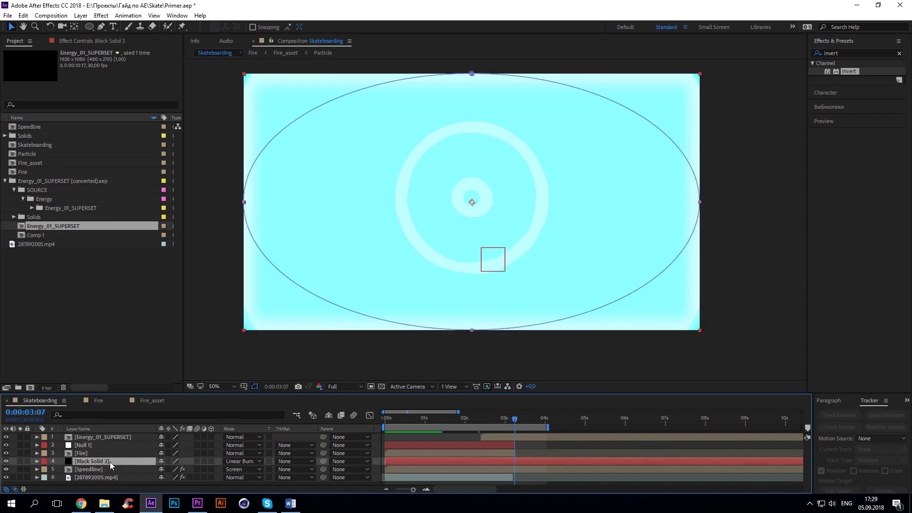
{"action": "left_click", "coordinate": [104, 469]}
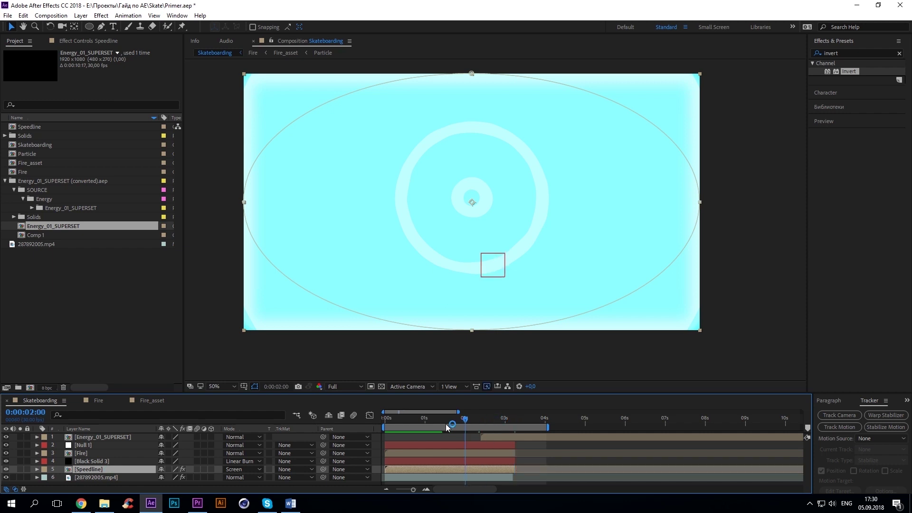
{"action": "key", "text": "space"}
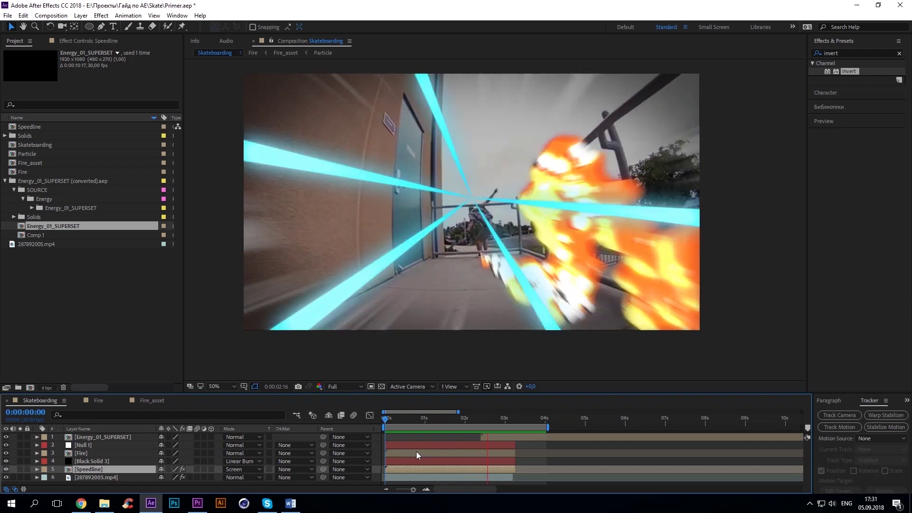
{"action": "key", "text": "space"}
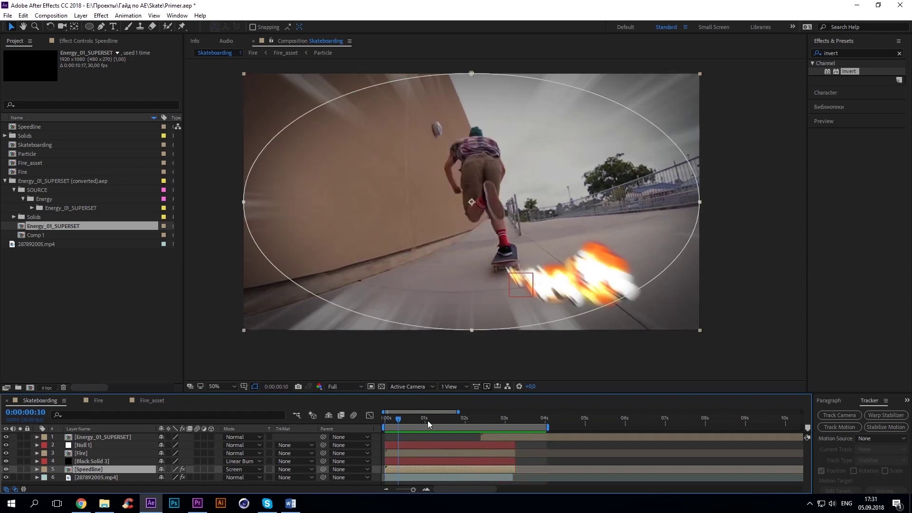
{"action": "key", "text": "space"}
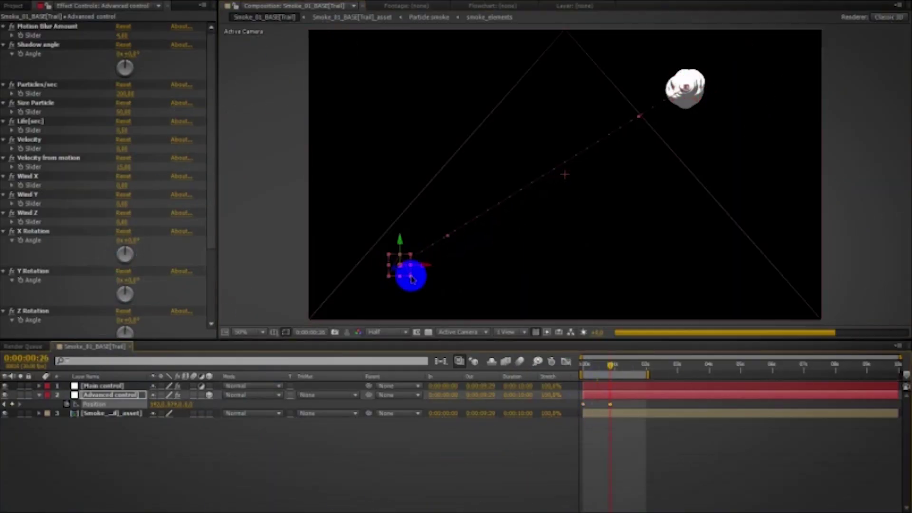
{"action": "left_click", "coordinate": [582, 366]}
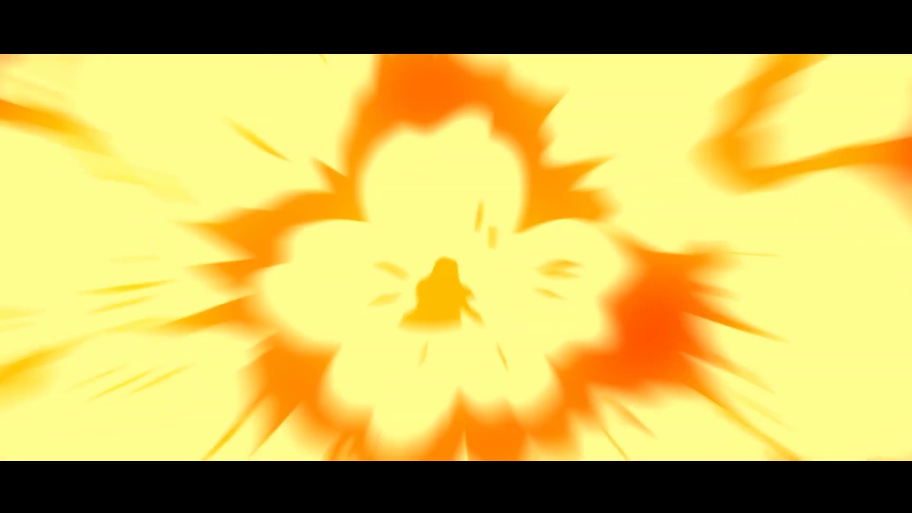